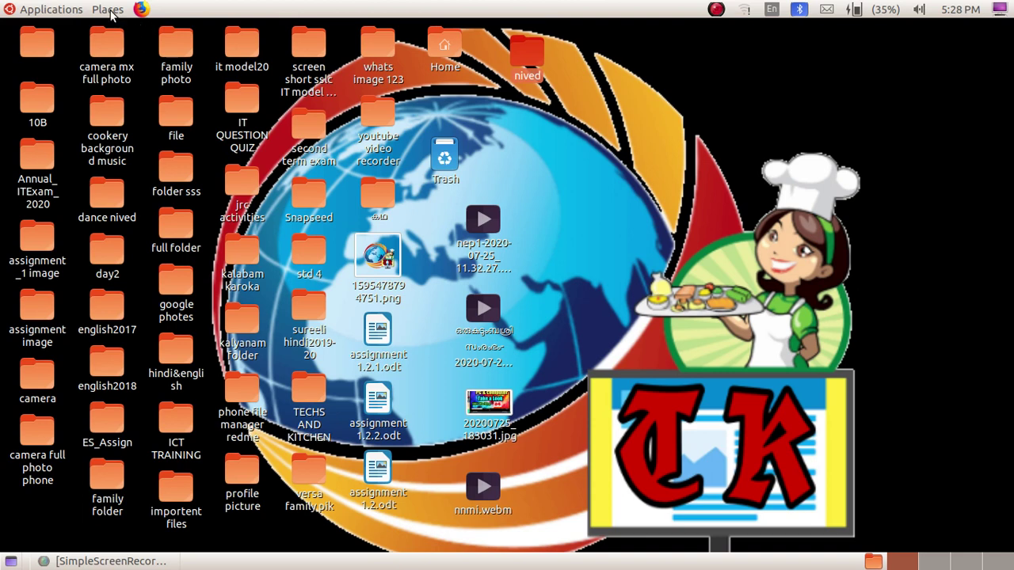
Step: Open saucer.svg from the Students_Works_10 folder in Home with Inkscape
click(110, 10)
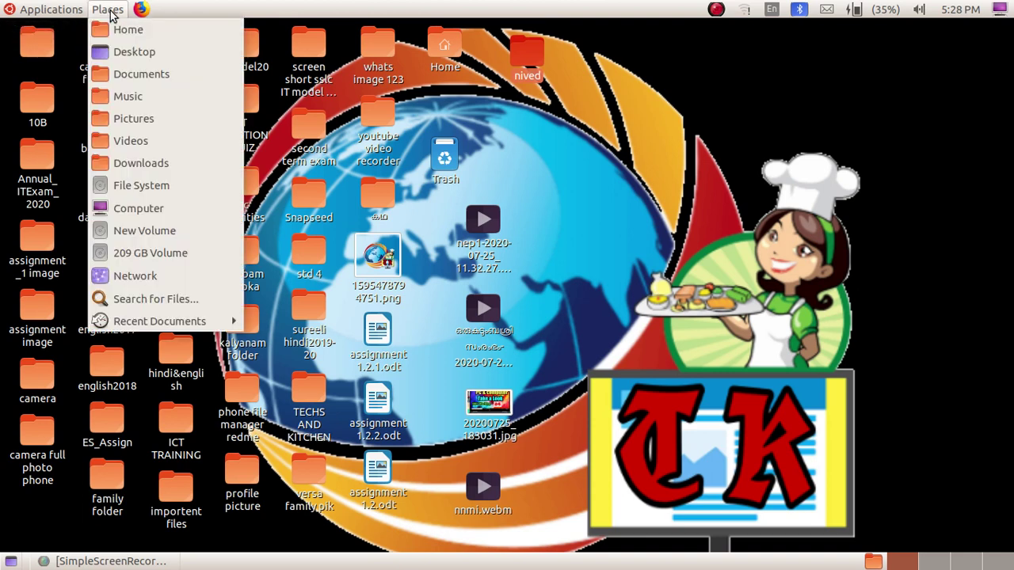
click(151, 38)
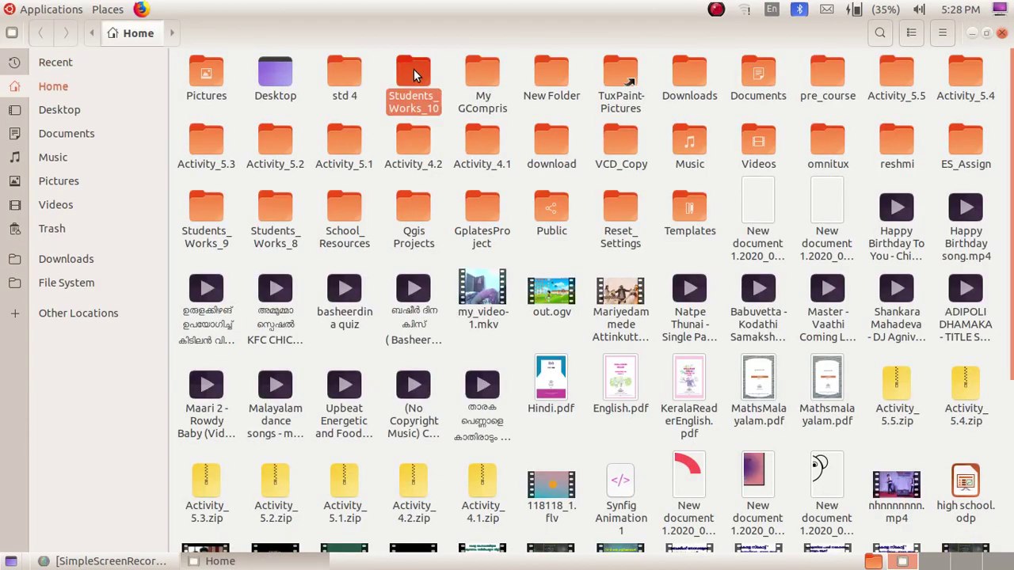
double_click(414, 73)
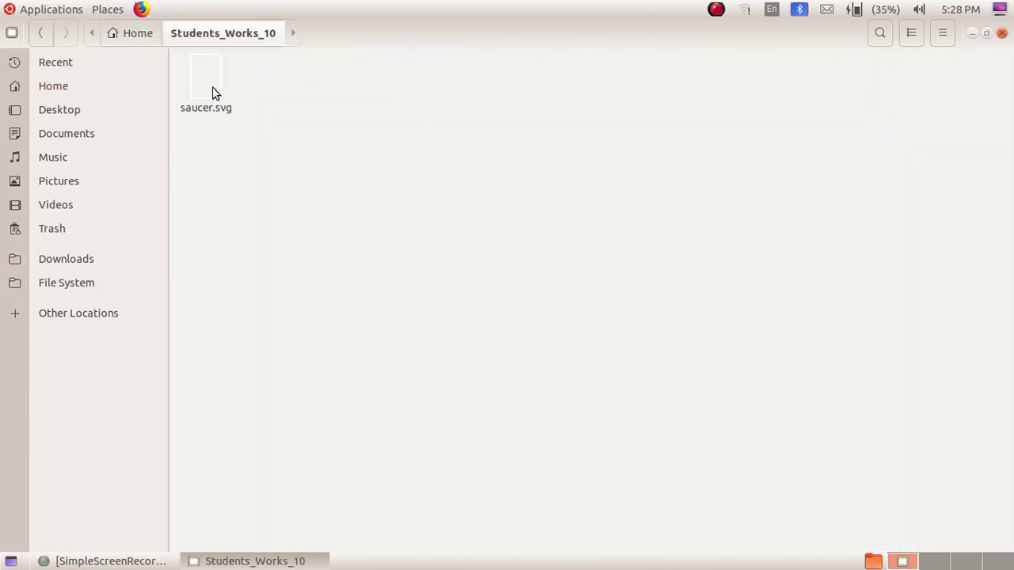
click(211, 92)
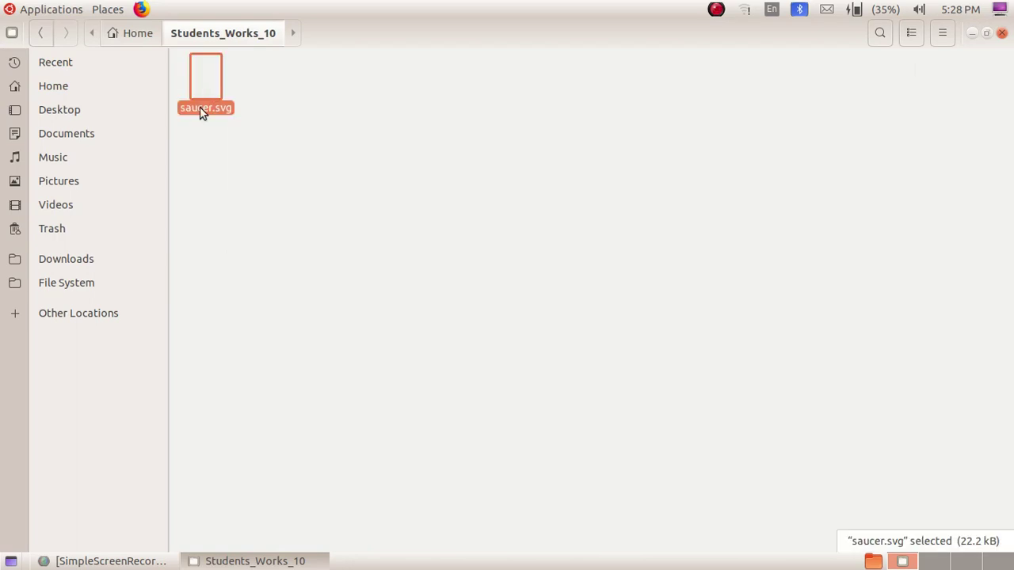
right_click(202, 111)
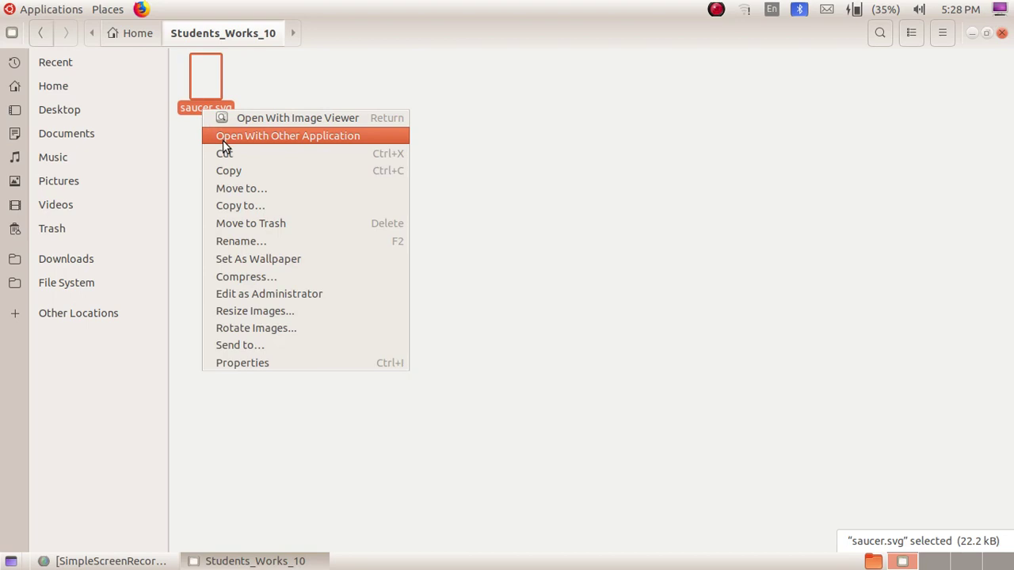
click(255, 138)
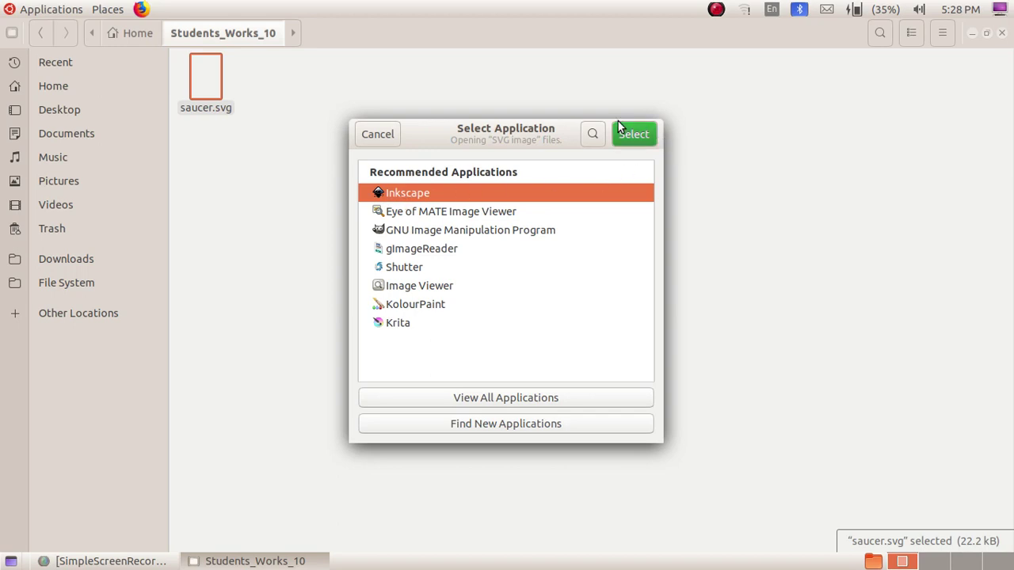
click(634, 134)
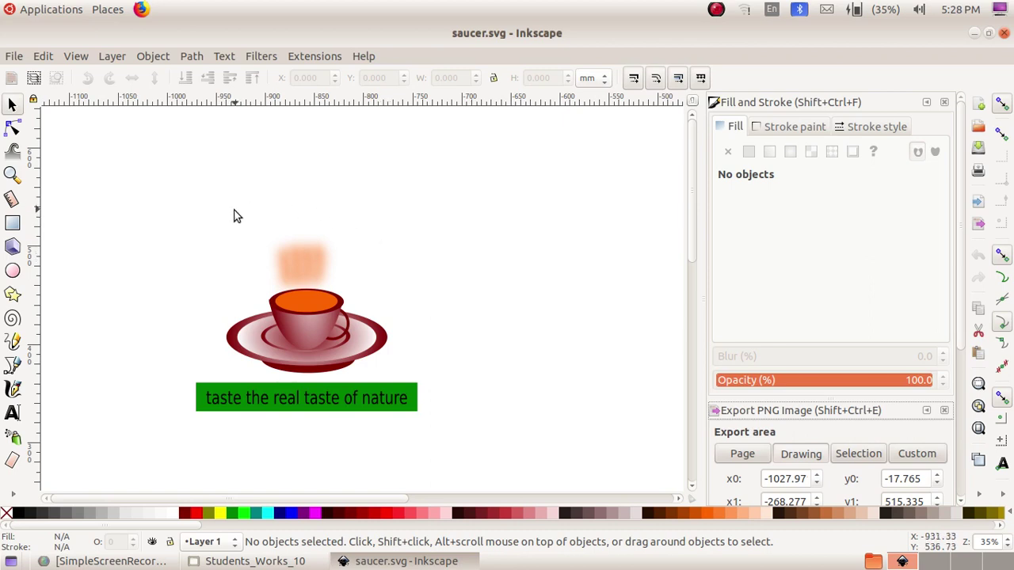
Step: Draw a whole red ellipse with radii of about 91 by 101 mm beside the cup, resetting the arc angles first
click(12, 272)
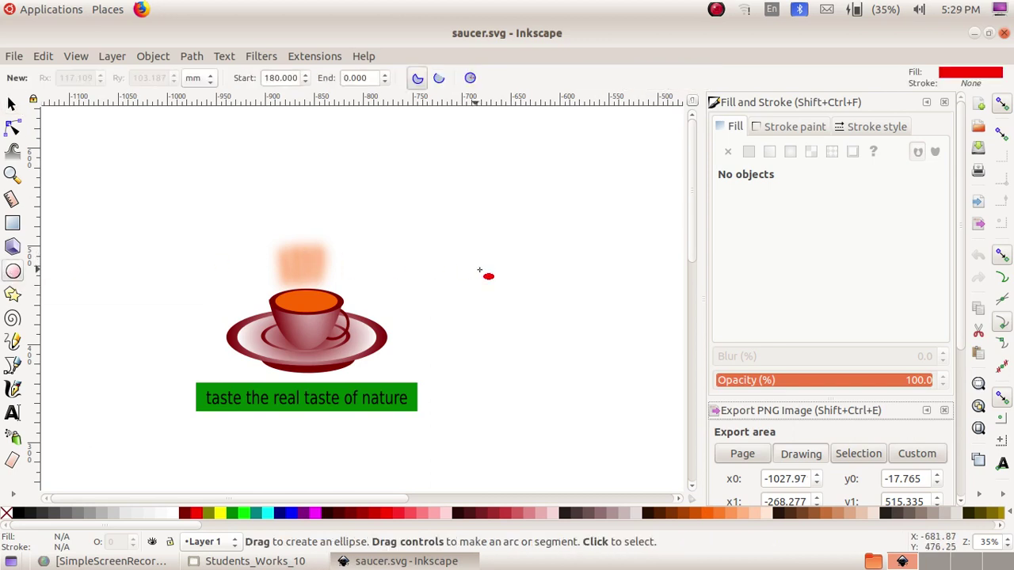
click(470, 79)
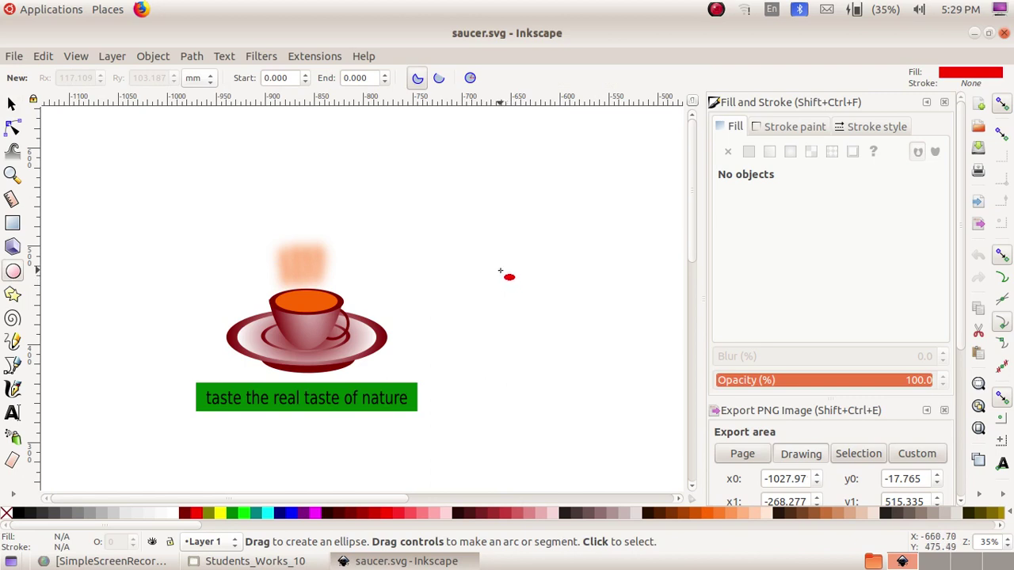
mouse_move(486, 250)
mouse_down()
mouse_move(561, 368)
mouse_move(668, 450)
mouse_up()
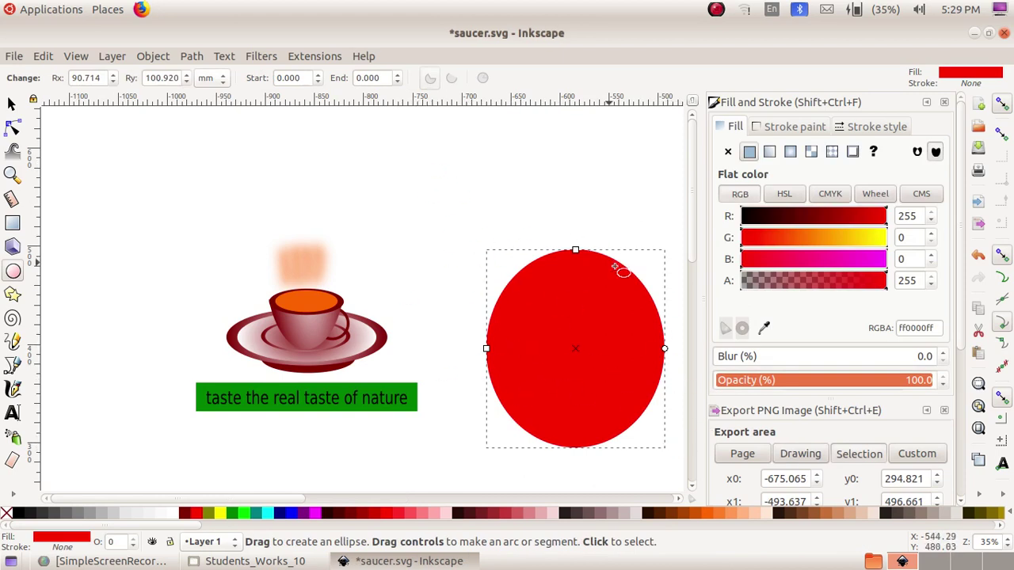
drag(447, 260, 431, 249)
Step: Set the red ellipse's start angle to 180 degrees to make it a half-ellipse
click(304, 80)
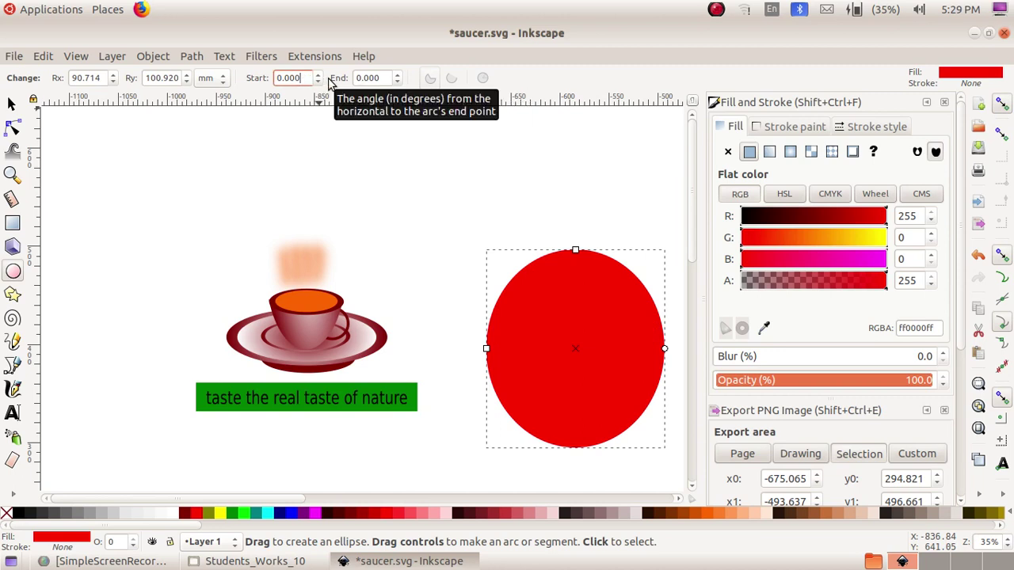
key(BackSpace)
key(BackSpace)
key(BackSpace)
key(BackSpace)
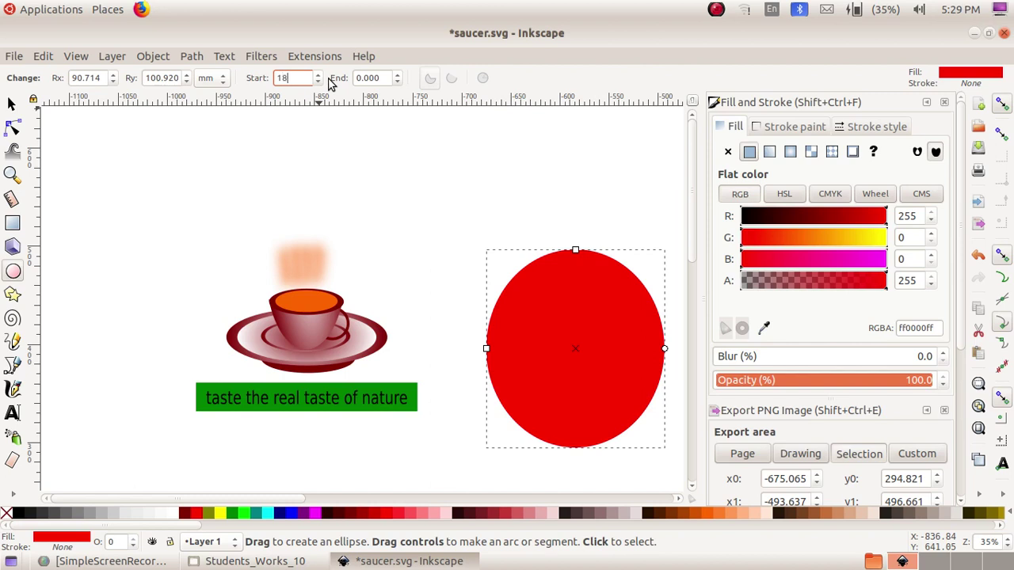
text(180)
key(Return)
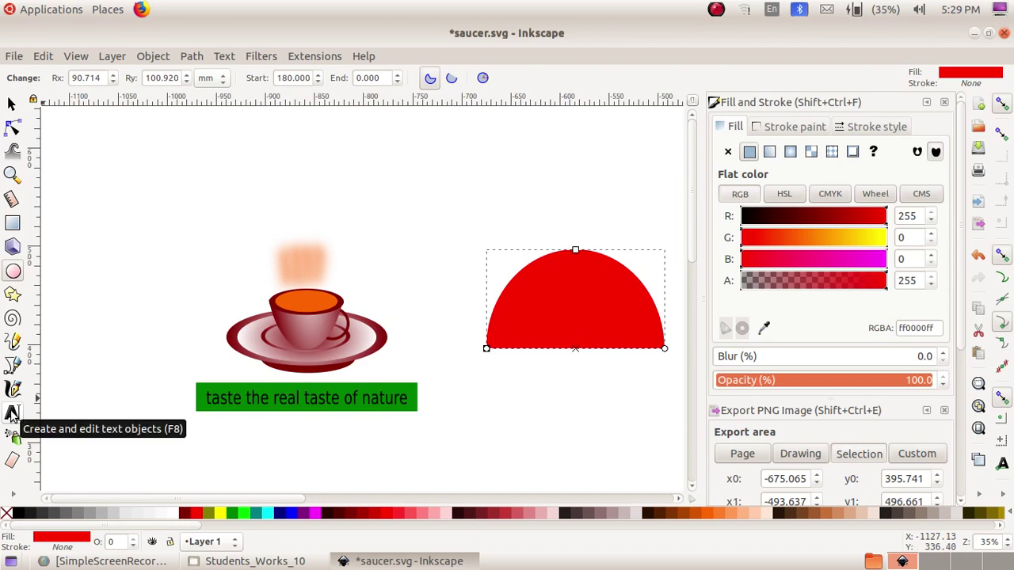
Step: Add the text "A KUDUMBASREE INITIATIVE" just below the flat edge of the red half-ellipse
click(12, 414)
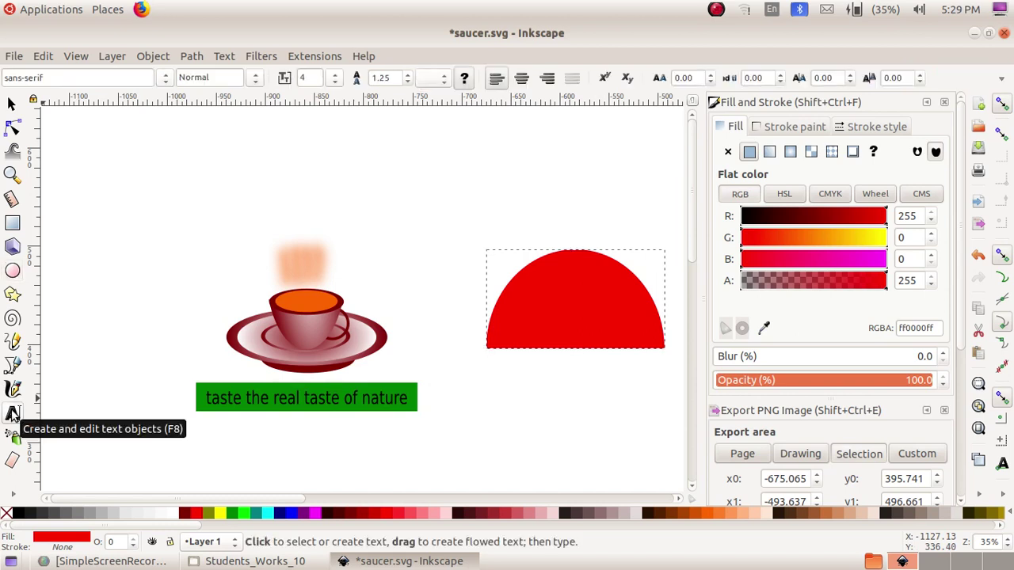
click(492, 357)
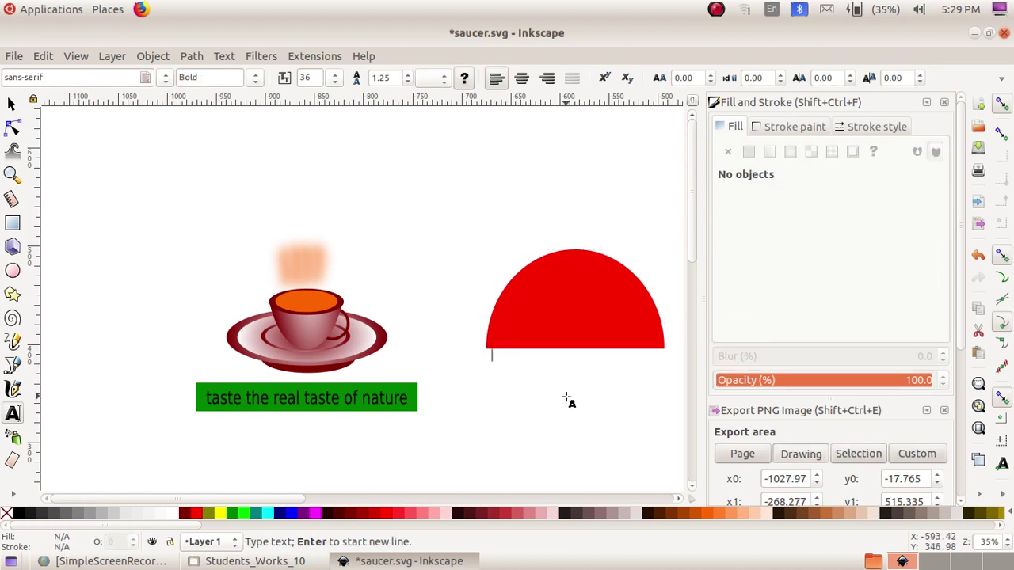
text(A )
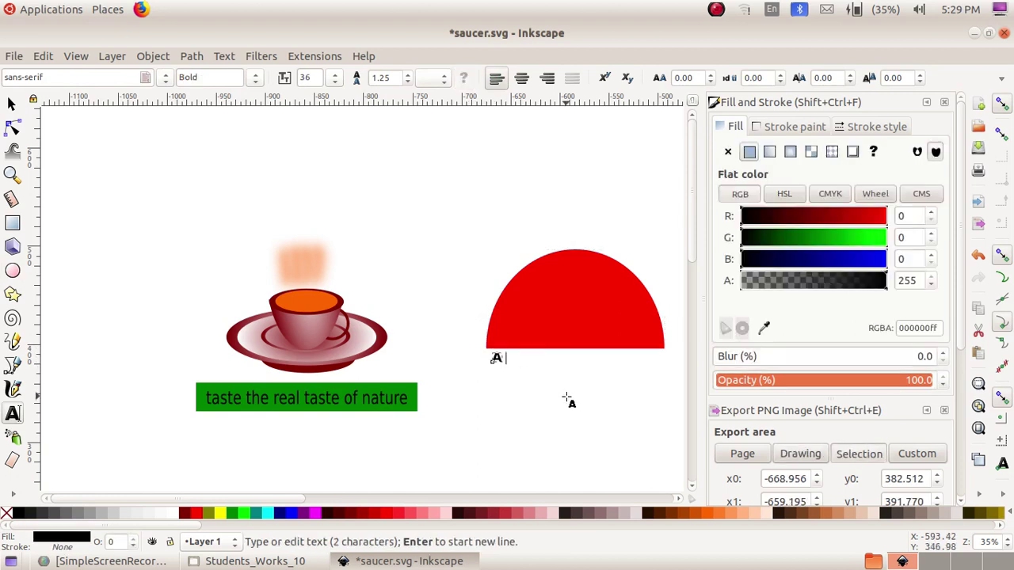
text(KUDU)
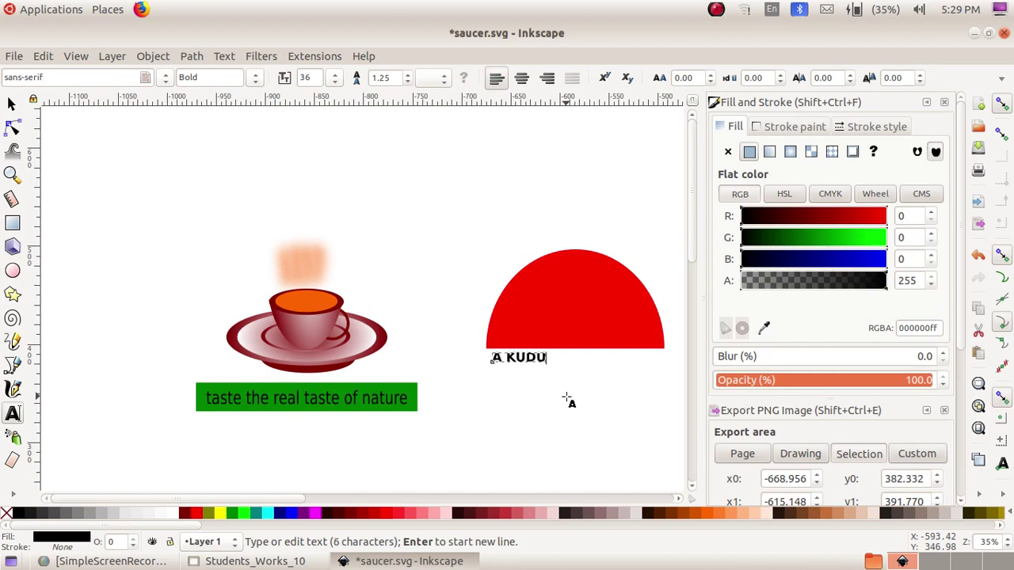
text(MBAS)
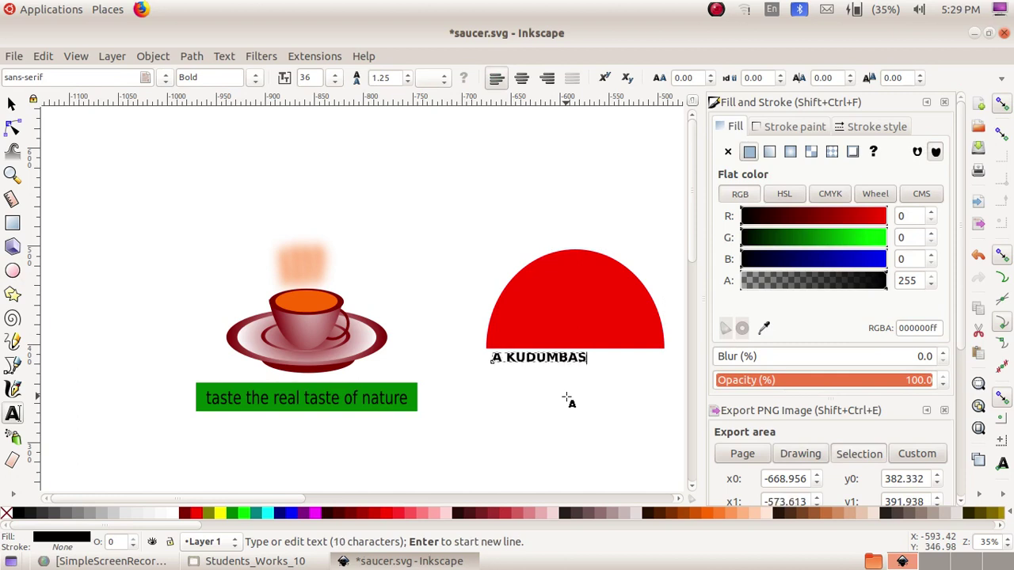
text(REE I)
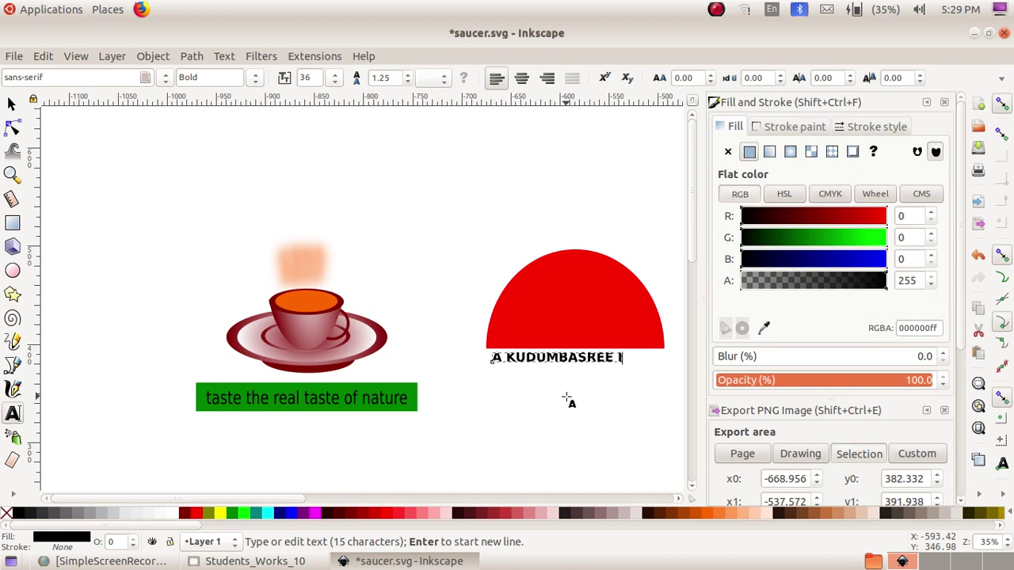
text(NITIATIVE)
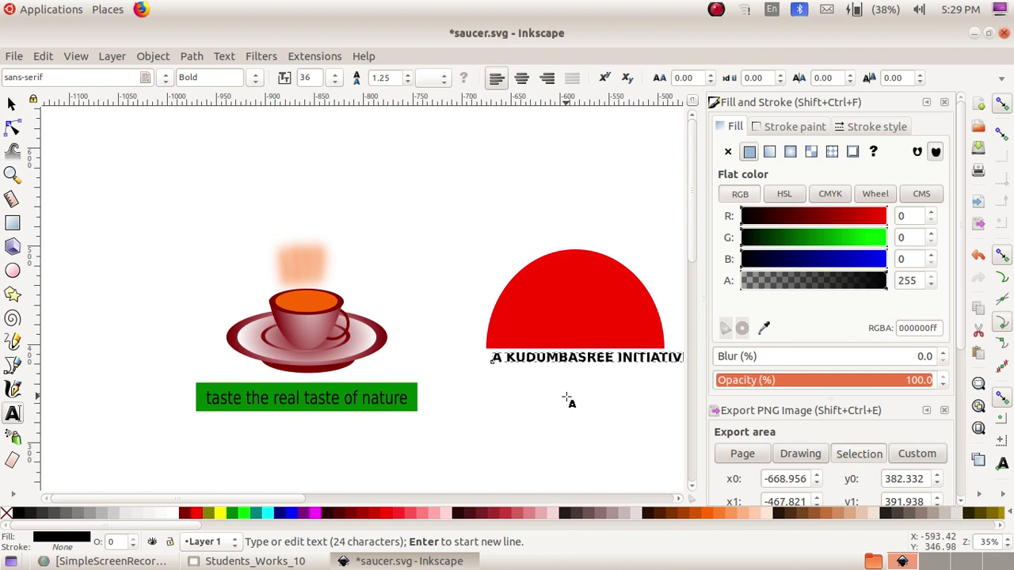
key(Escape)
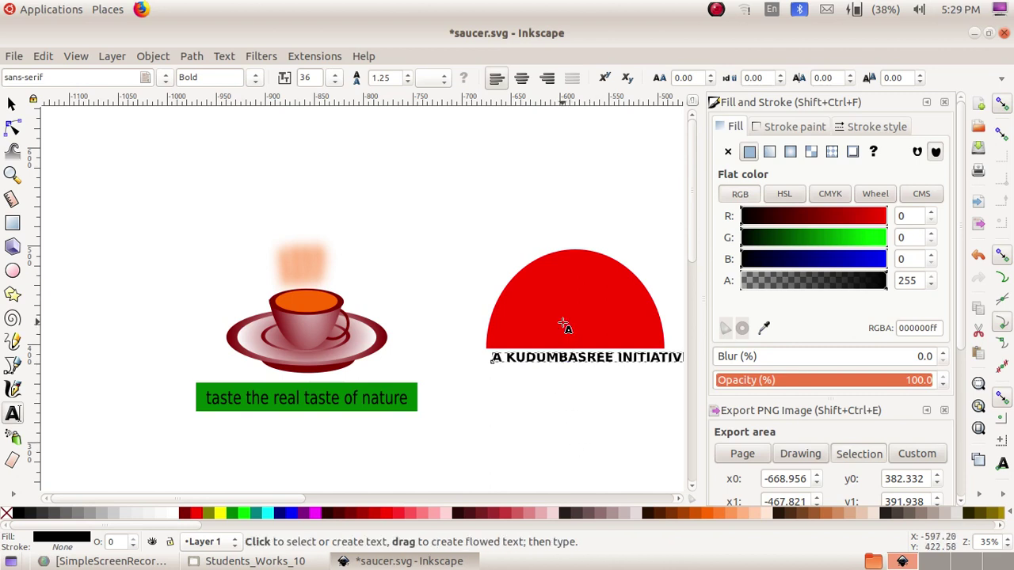
Step: Stretch the new text to about 16.4 mm tall and widen the red half-ellipse to about 230 mm
click(11, 99)
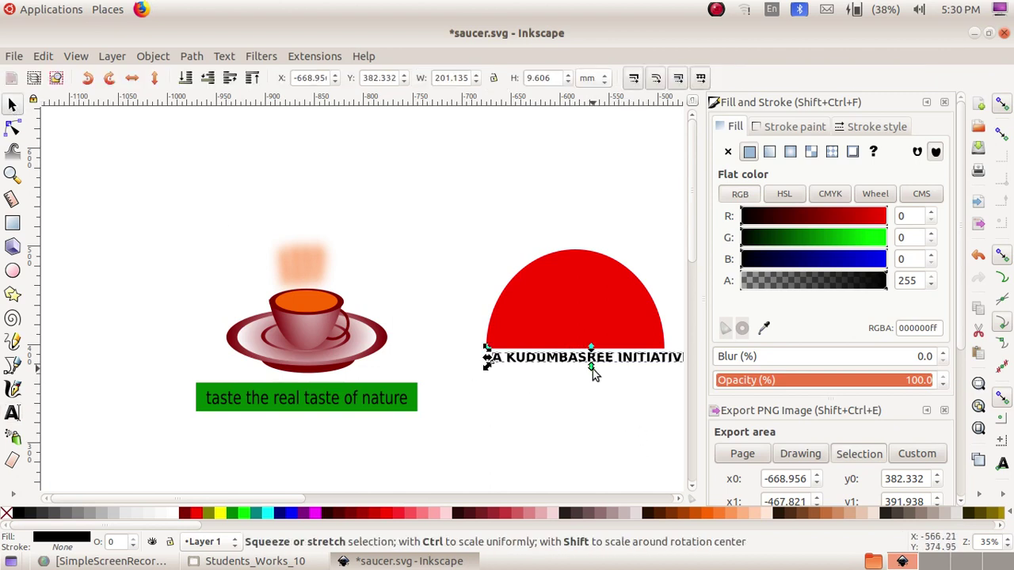
drag(593, 368, 593, 380)
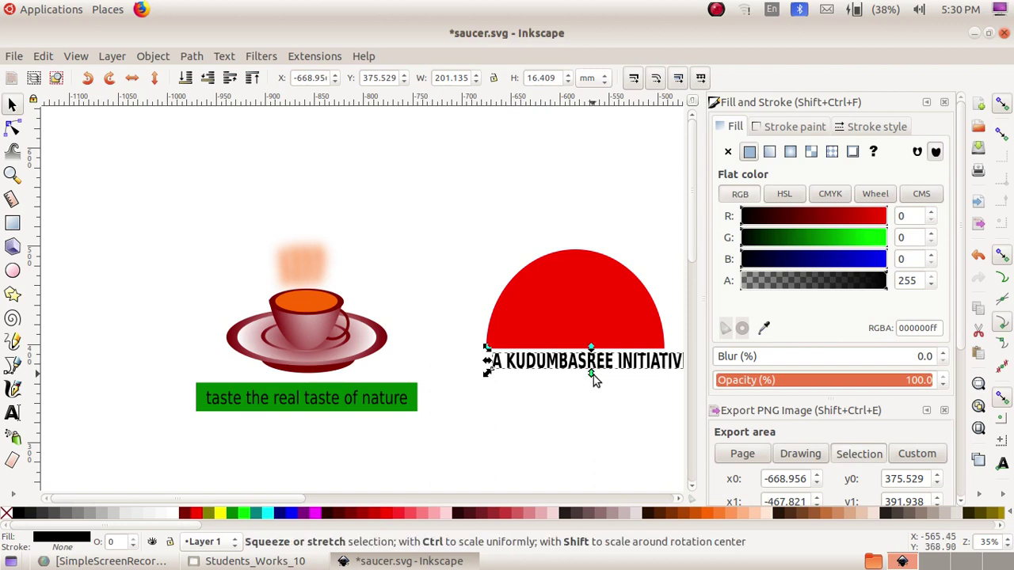
click(567, 289)
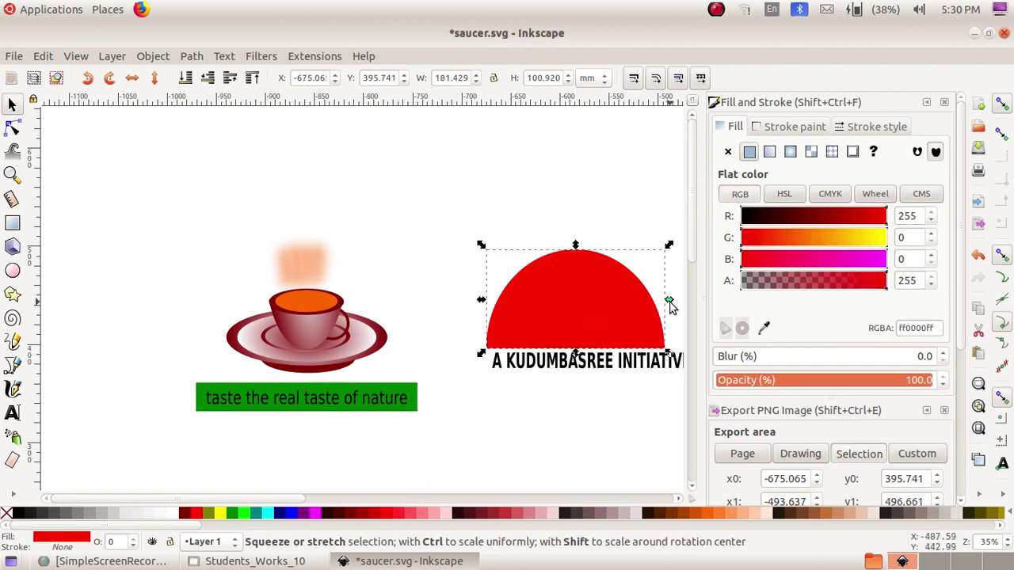
drag(669, 301, 697, 305)
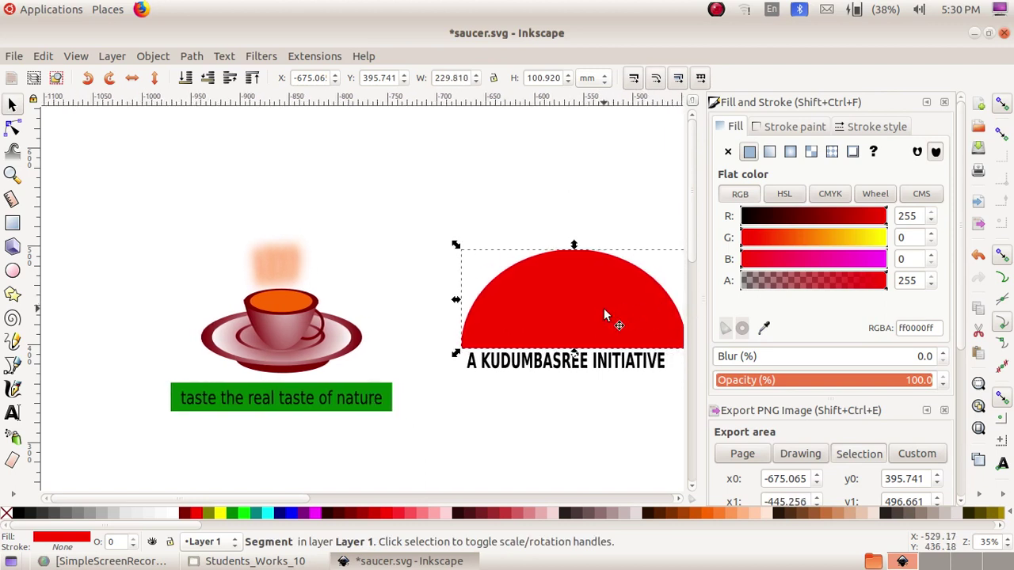
Step: Put the "A KUDUMBASREE INITIATIVE" text on the outline of the red half-ellipse, then deselect both
shift+click(516, 365)
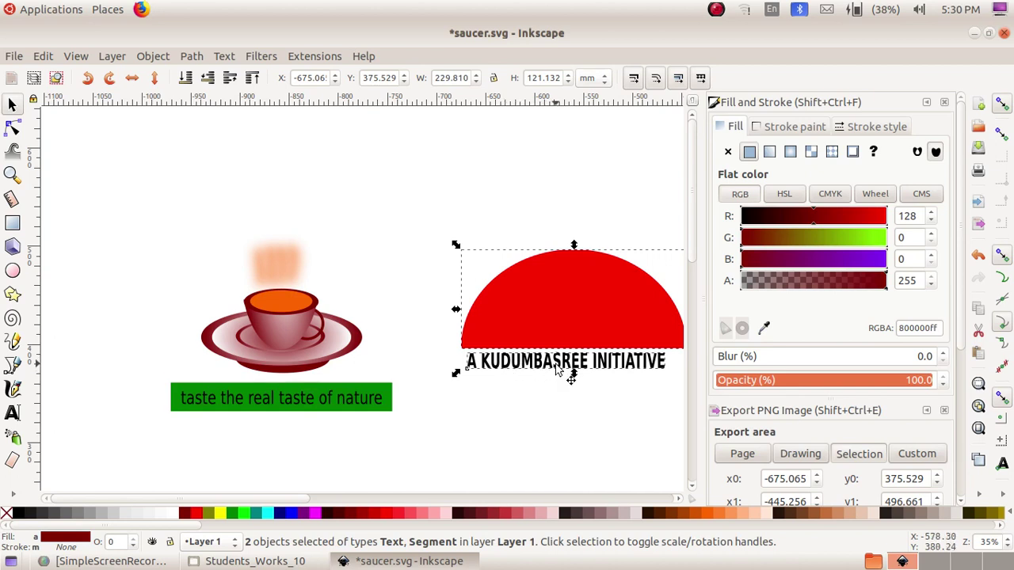
click(227, 61)
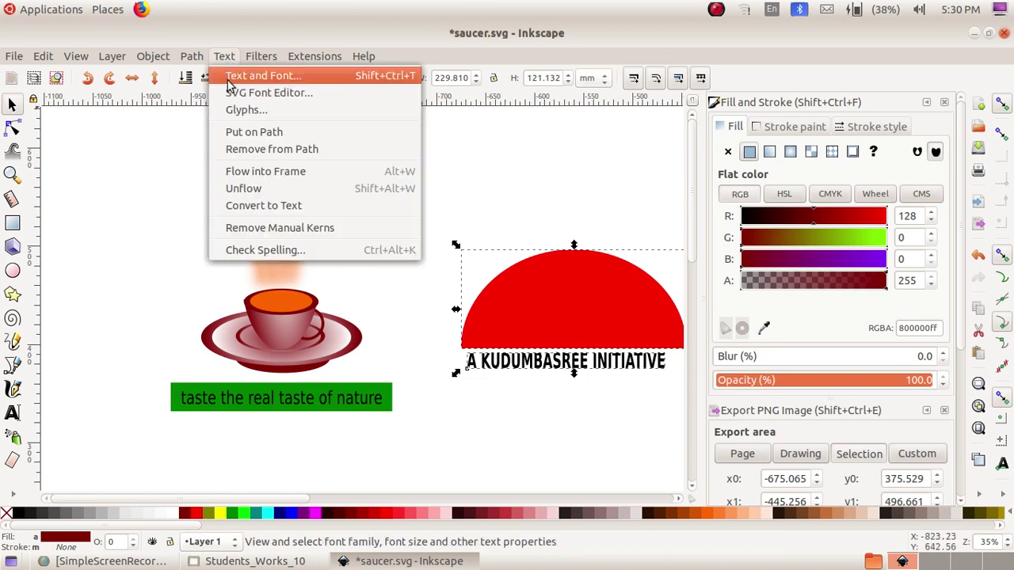
click(231, 133)
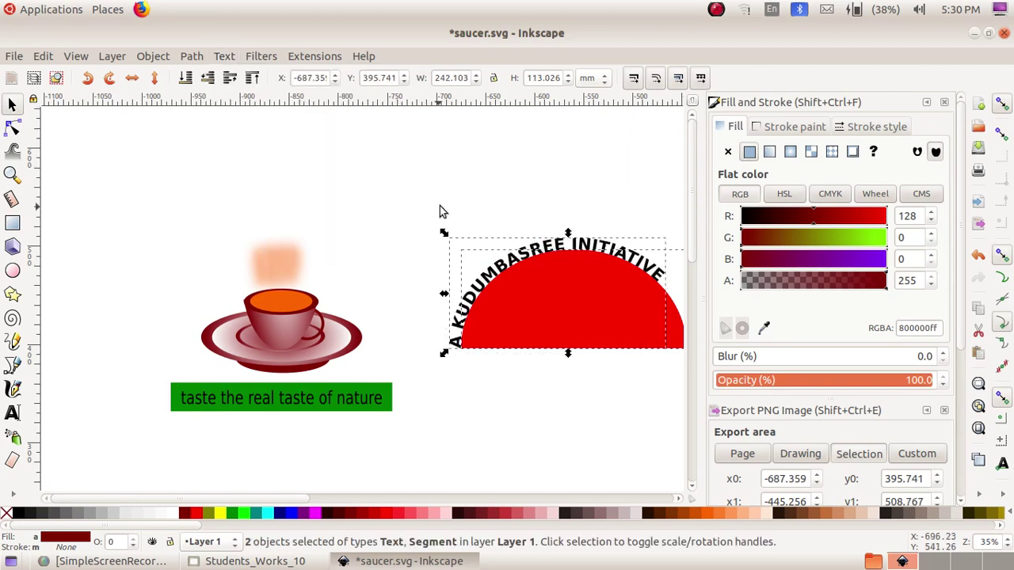
click(390, 214)
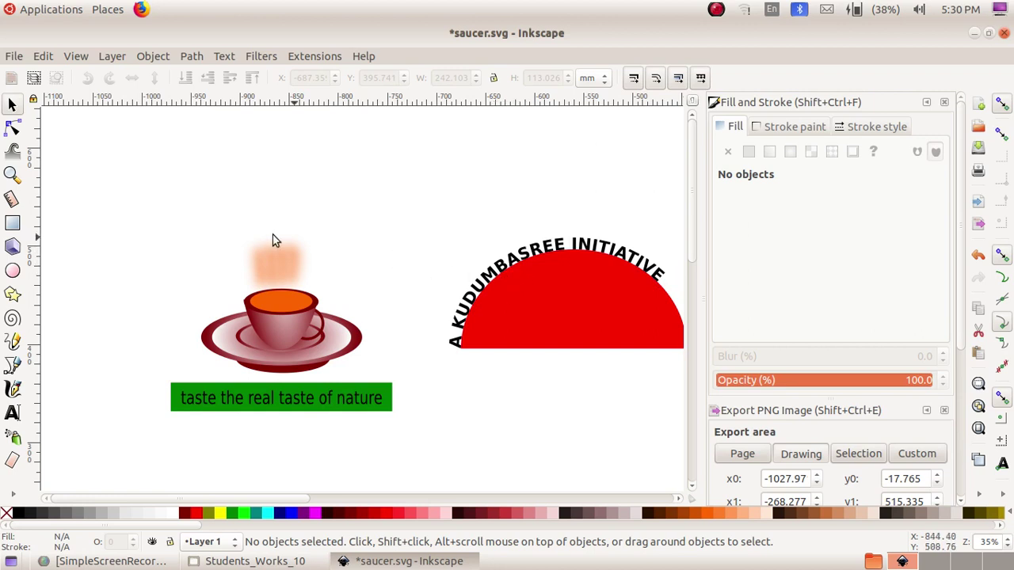
Step: Shift the curved text along the arc with leading spaces so that it sits centred over the red half-ellipse
click(12, 413)
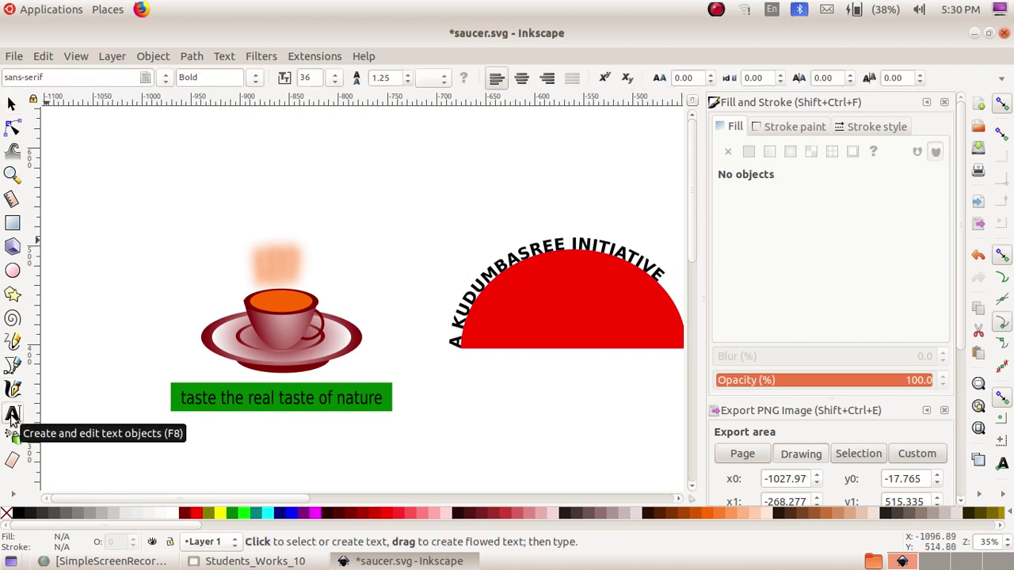
click(542, 264)
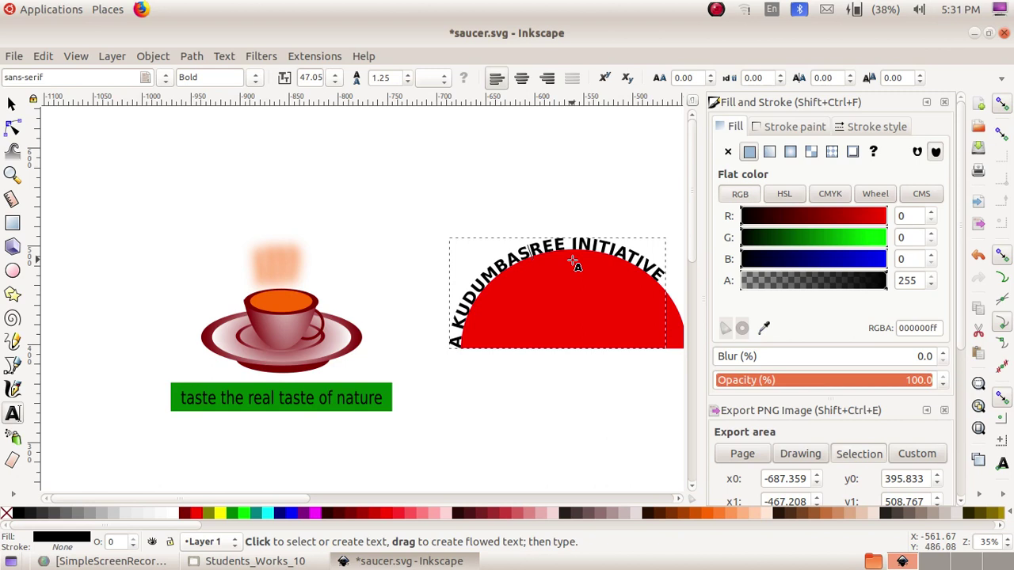
click(573, 264)
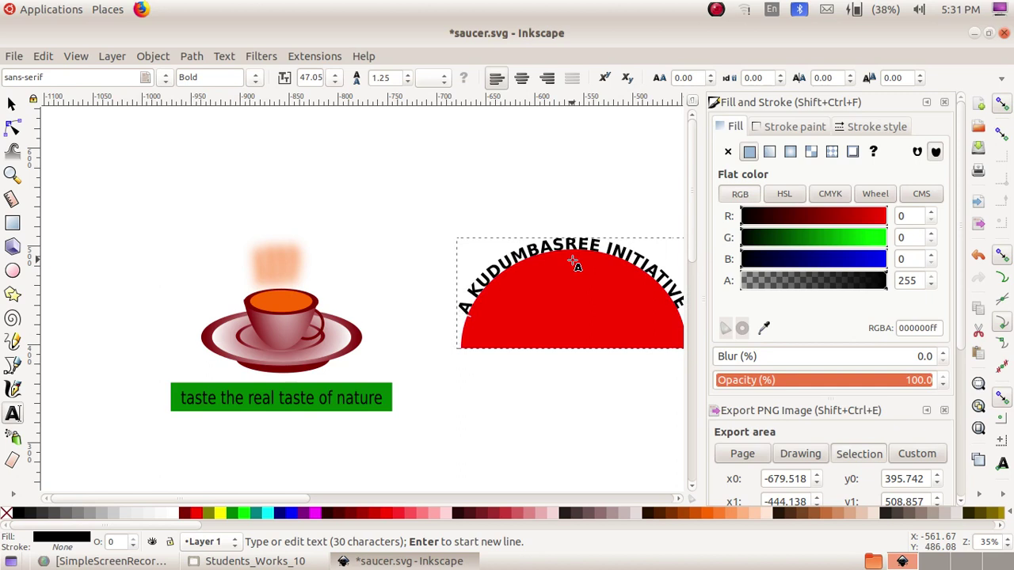
key(Escape)
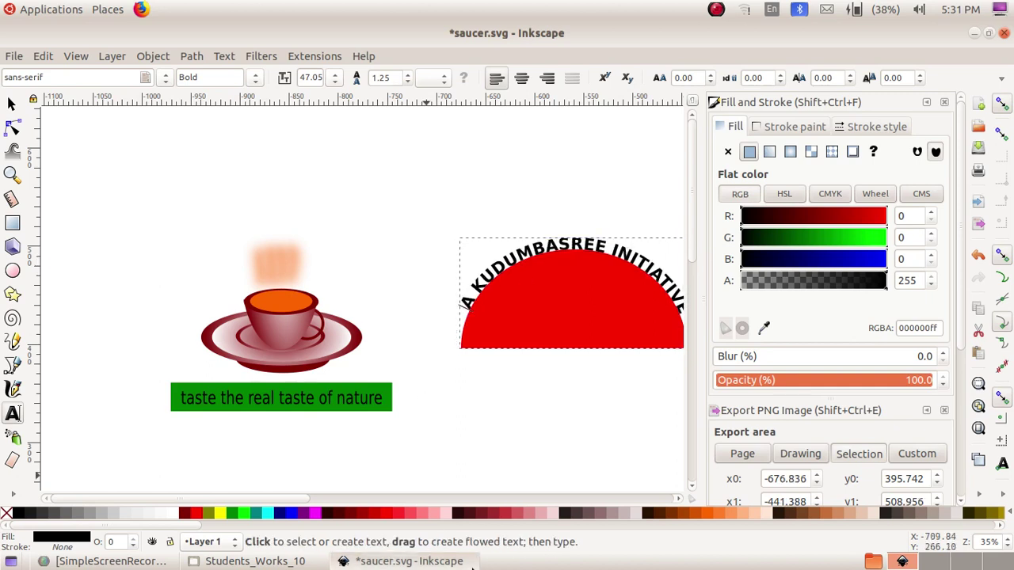
key(ctrl+z)
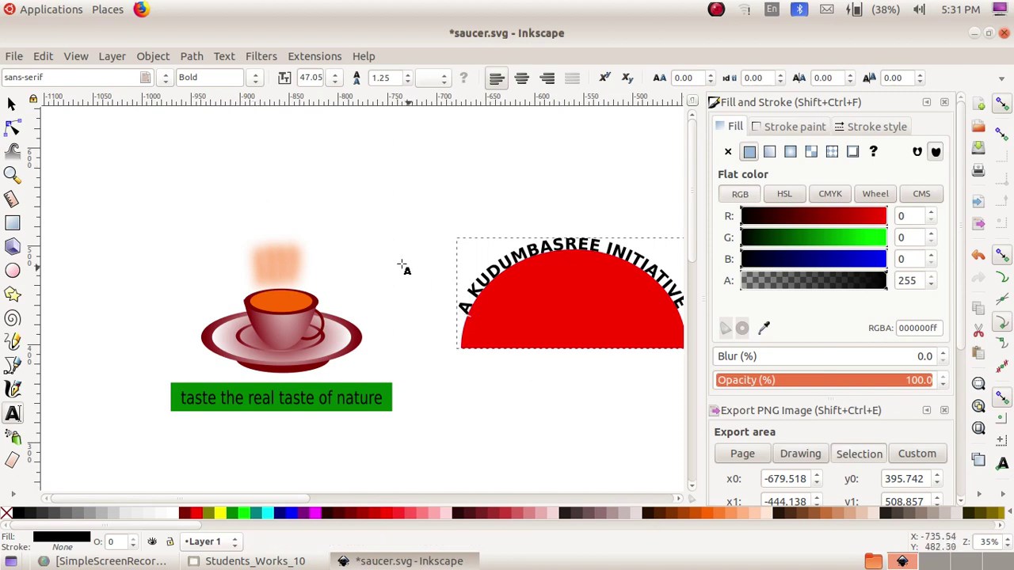
click(12, 104)
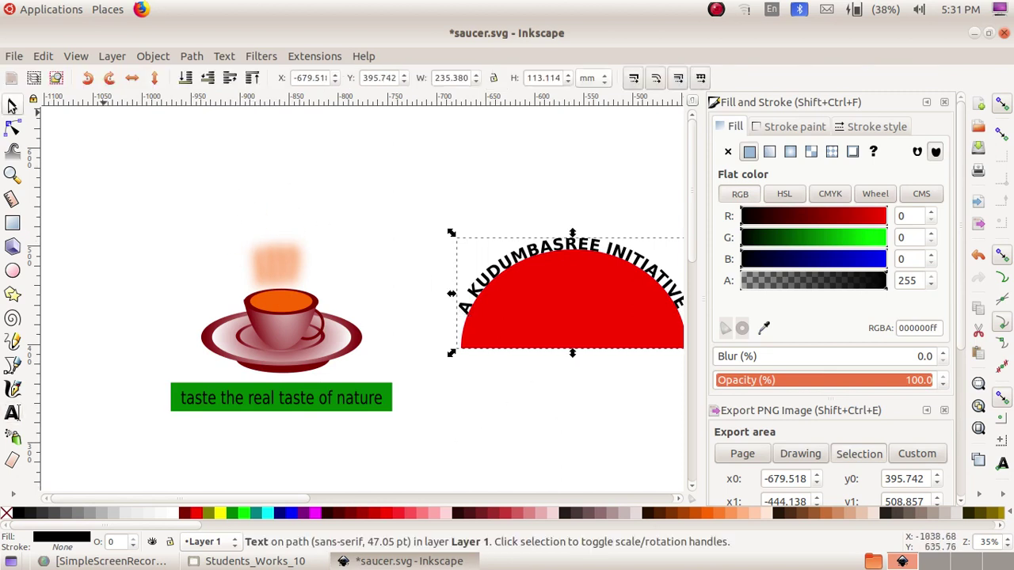
Step: Remove the fill from the red half-ellipse under the curved text, leaving it with no paint, and deselect it
click(580, 394)
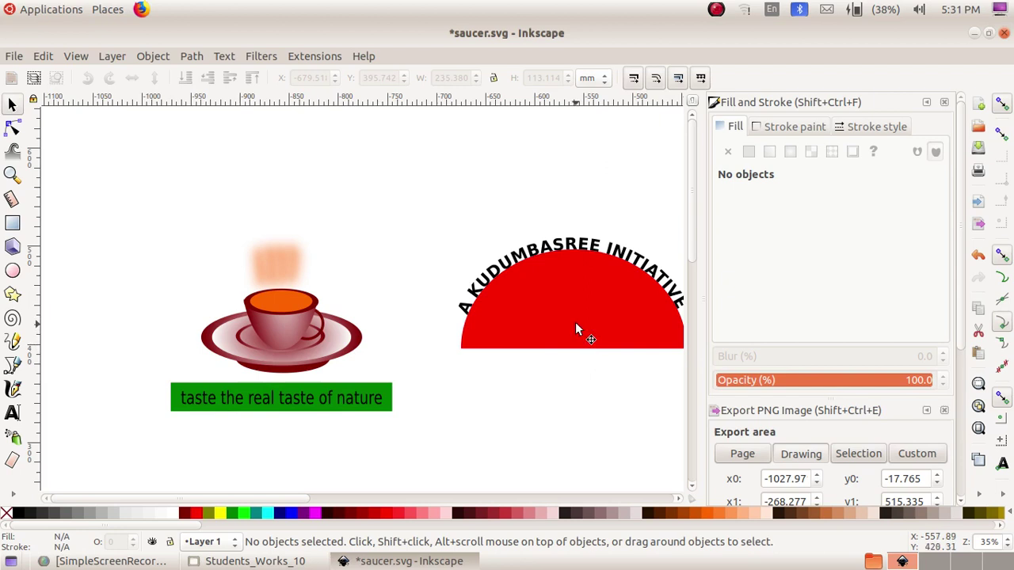
click(575, 326)
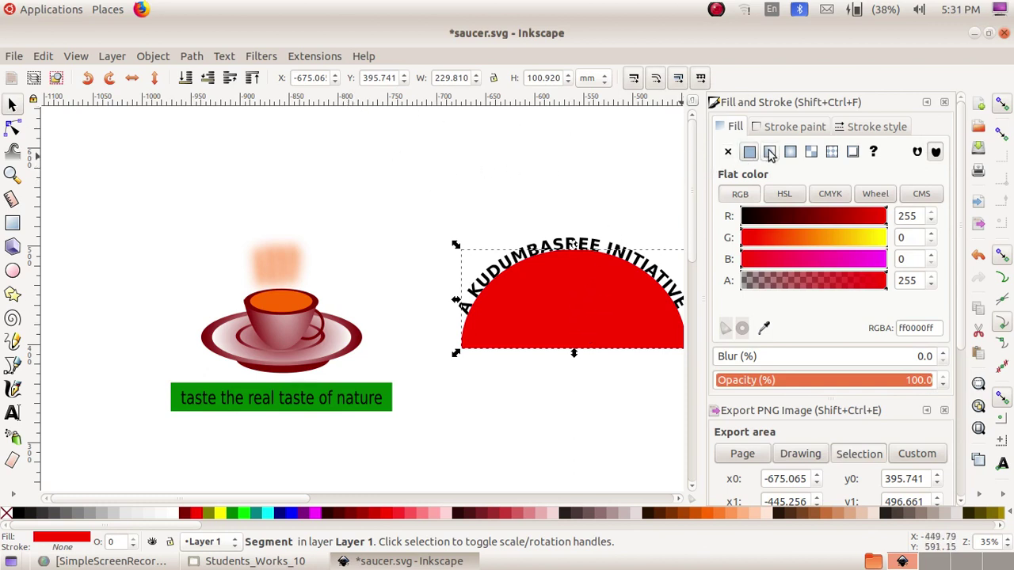
click(736, 127)
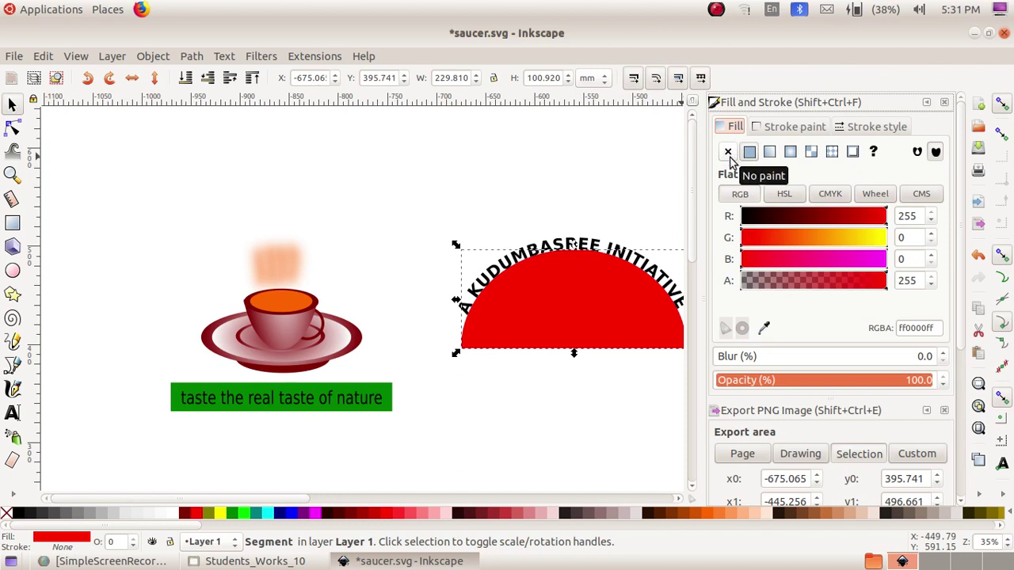
click(729, 154)
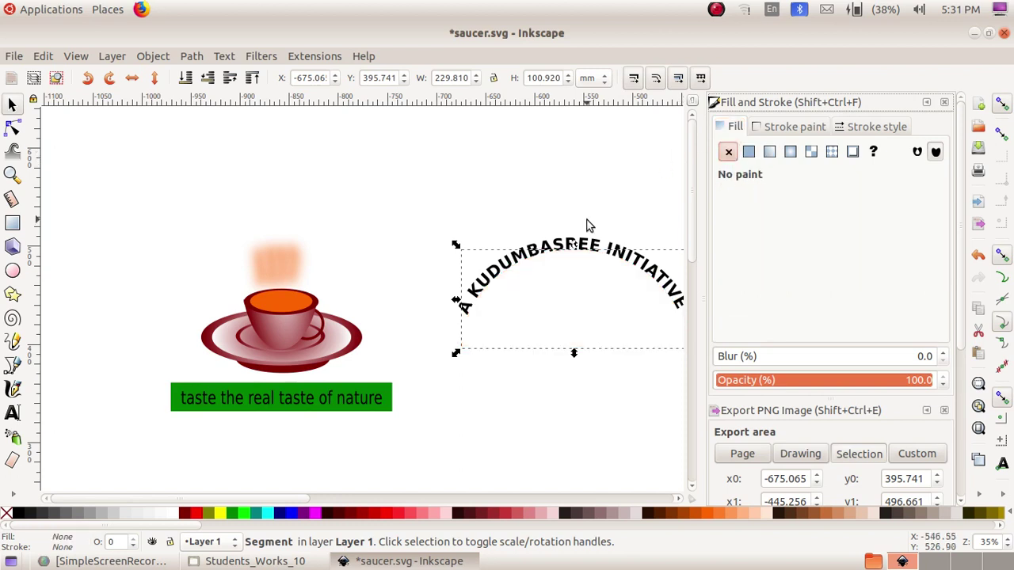
click(498, 208)
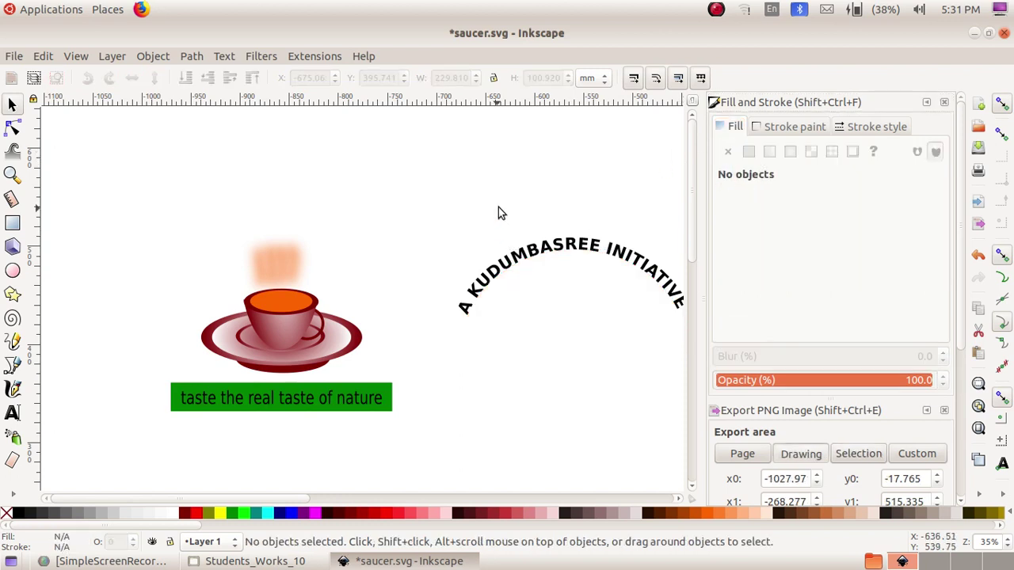
Step: Move the curved text so that it arches over the steam and cup, and fill it with Red (#FF0000)
click(559, 250)
drag(559, 251, 272, 217)
key(ctrl+z)
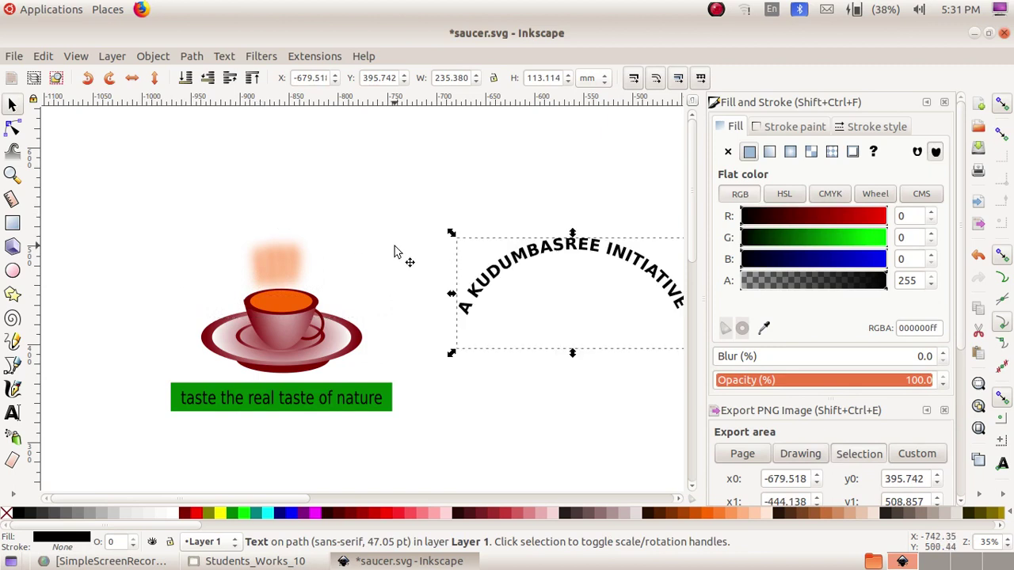
drag(511, 250, 251, 234)
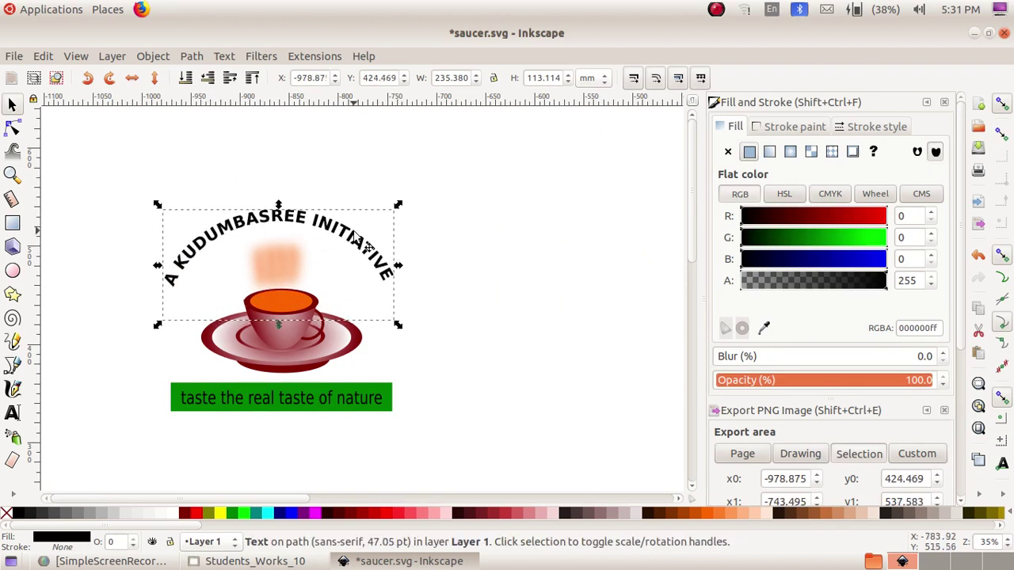
click(509, 287)
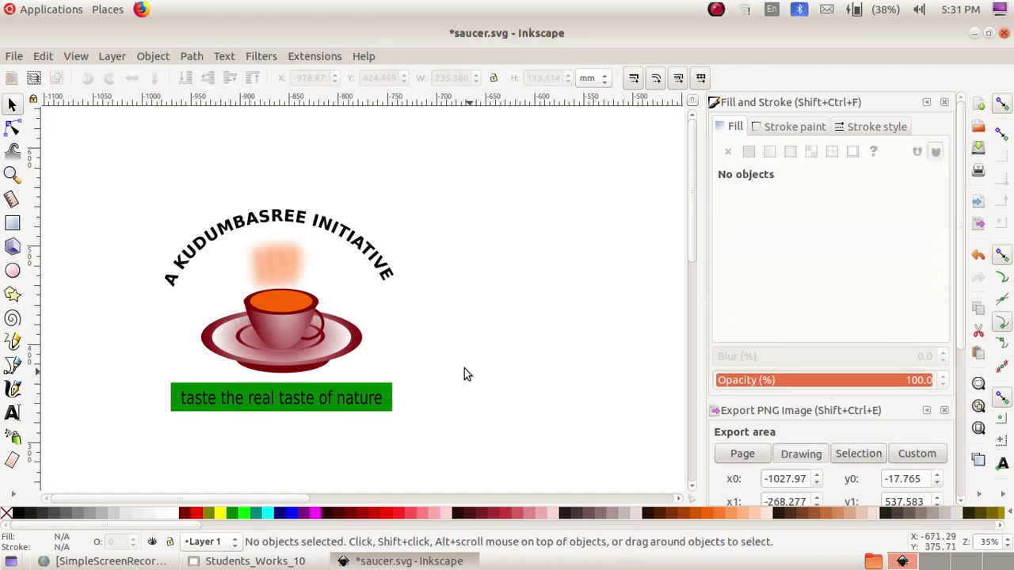
click(291, 223)
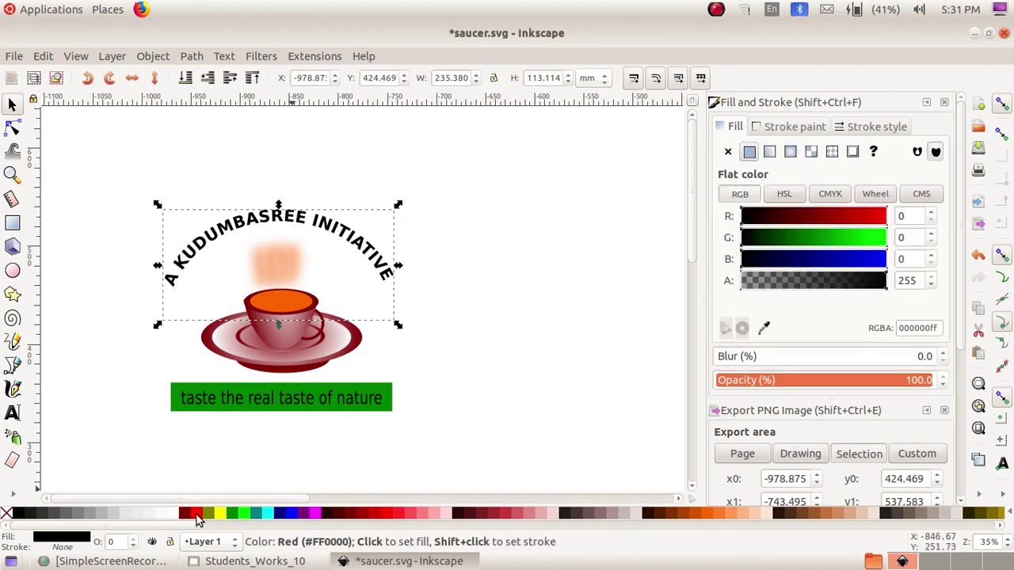
click(199, 515)
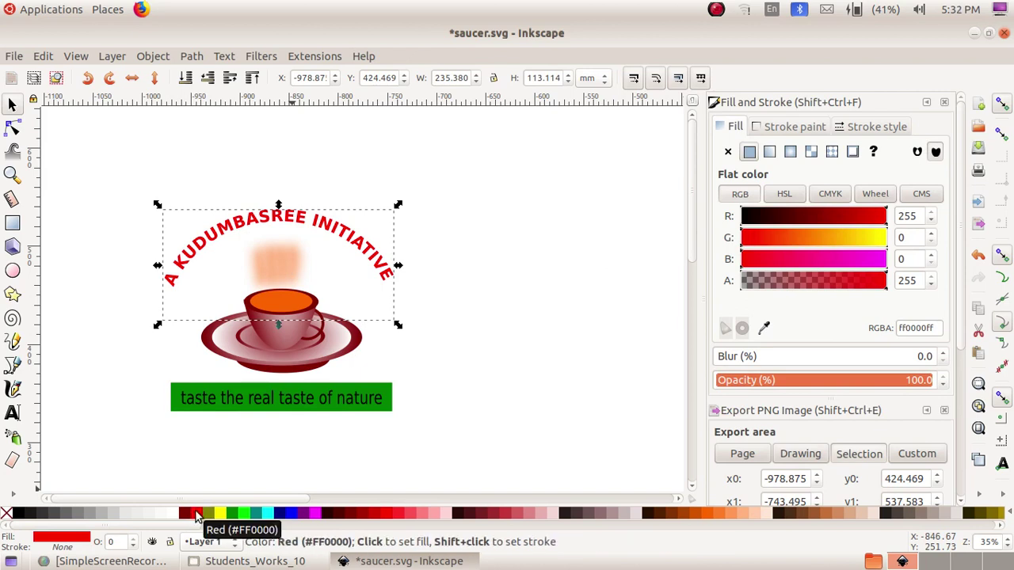
Step: Group the curved text, the cup and the green tagline banner, and move the group aside to clear space for a frame
shift+click(277, 338)
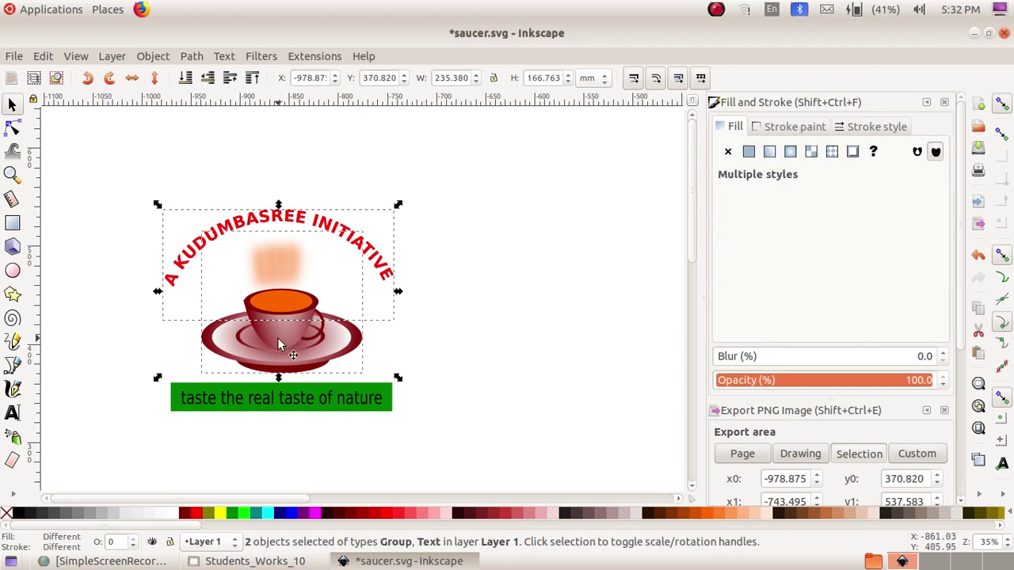
shift+click(261, 404)
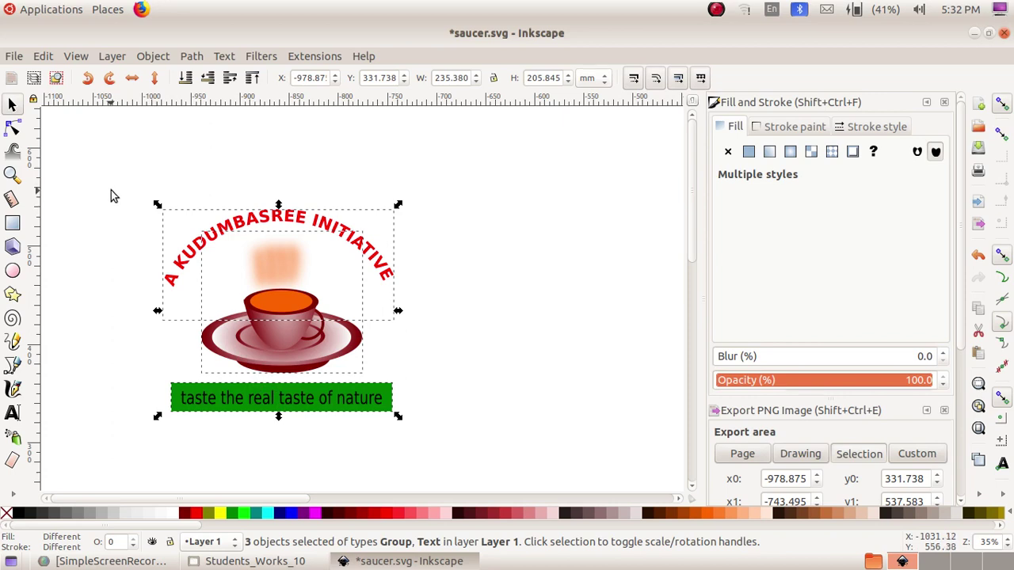
click(153, 57)
click(160, 169)
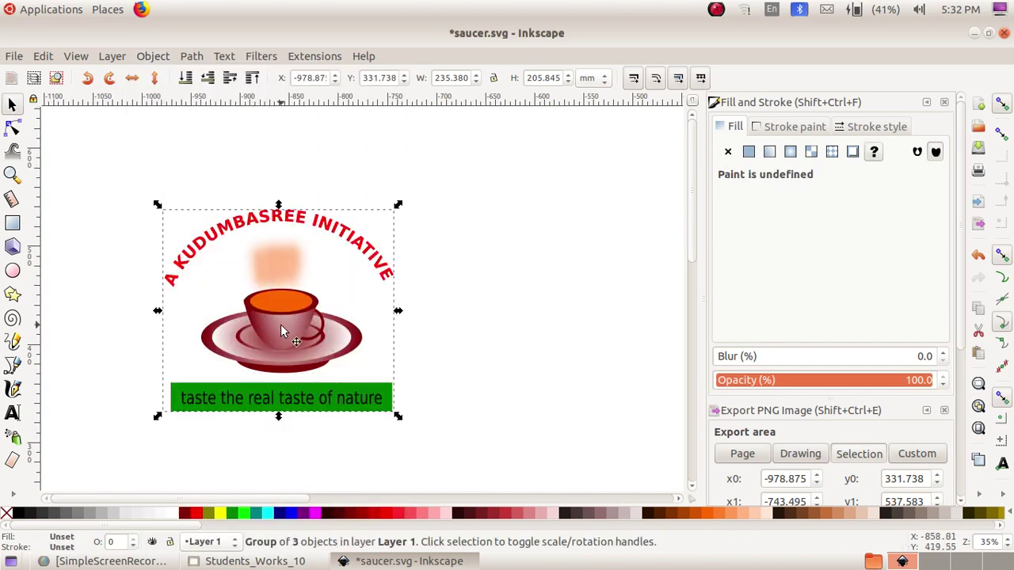
drag(281, 325, 179, 323)
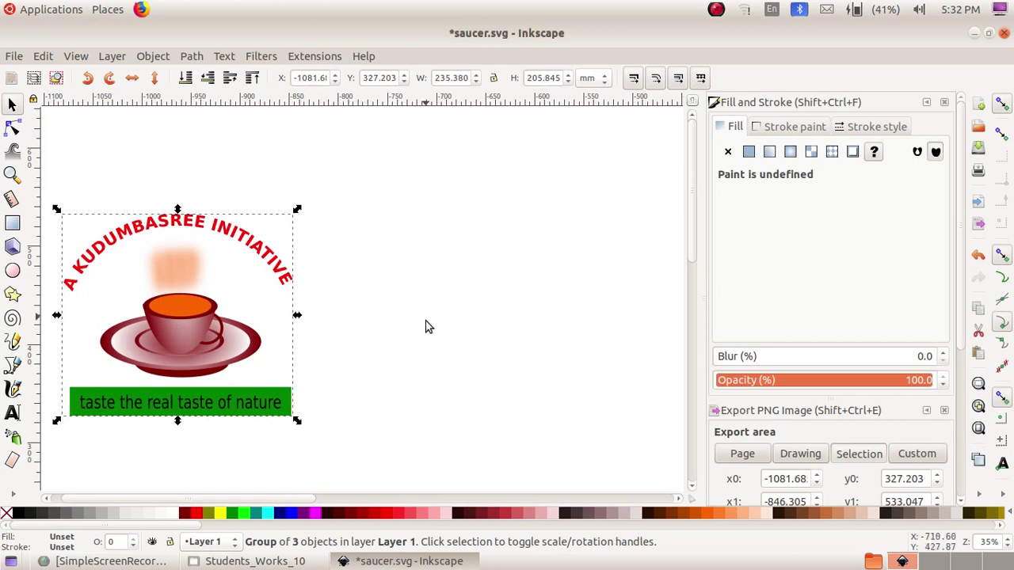
Step: Draw a white rectangle with a flat black stroke to the right of the logo and stretch it to about 317 × 264 mm
click(12, 224)
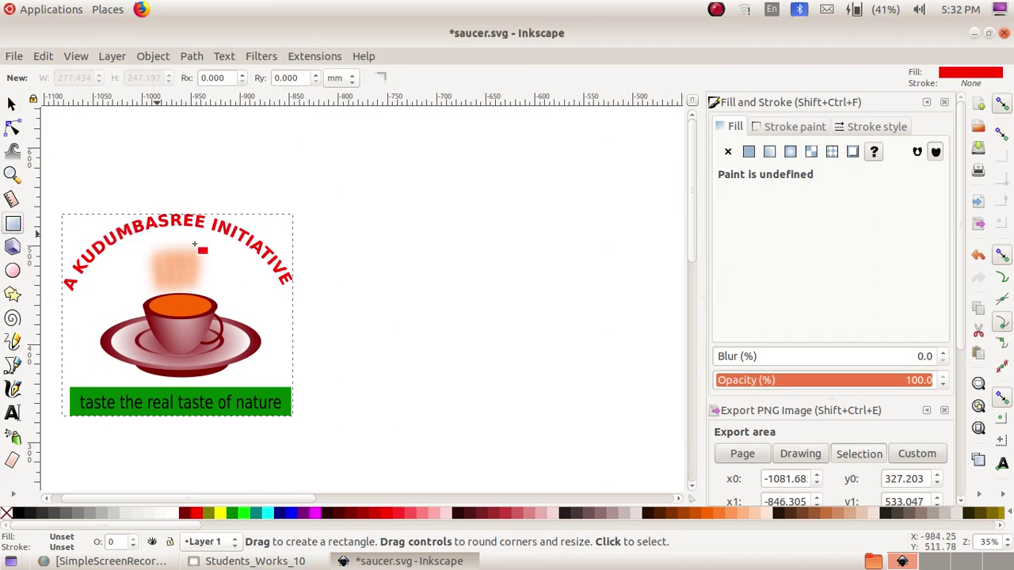
drag(358, 216, 670, 427)
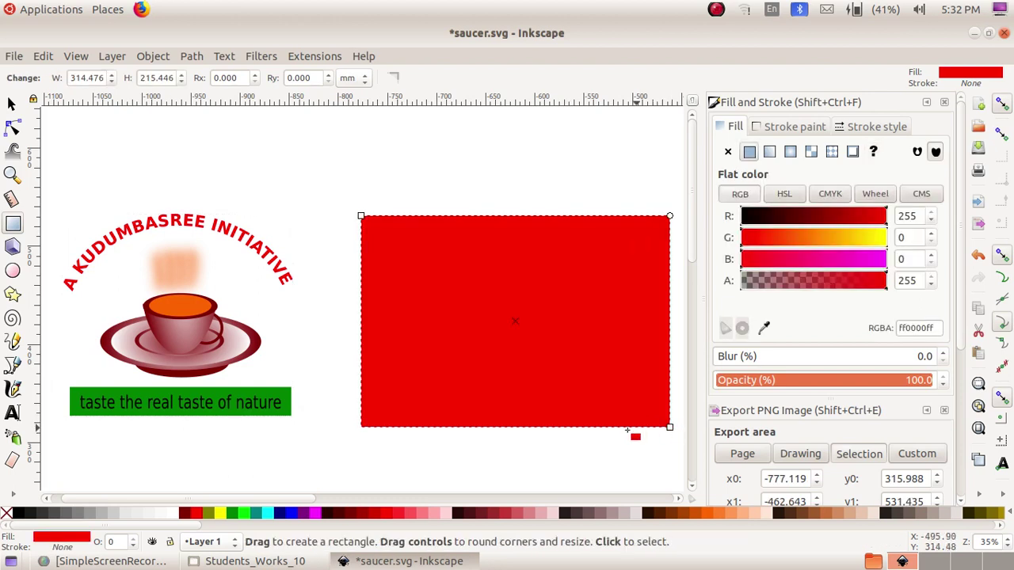
click(176, 517)
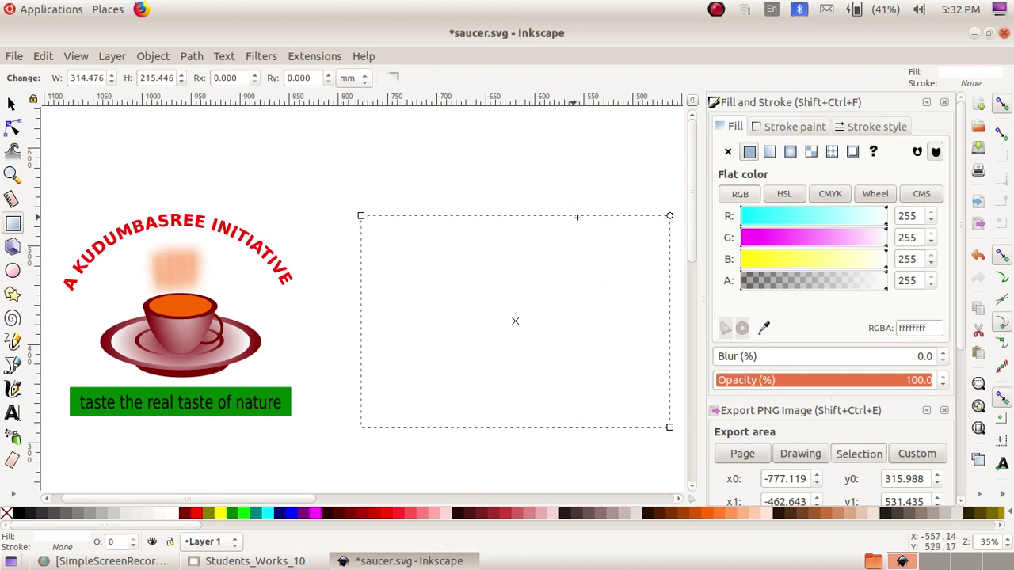
click(790, 128)
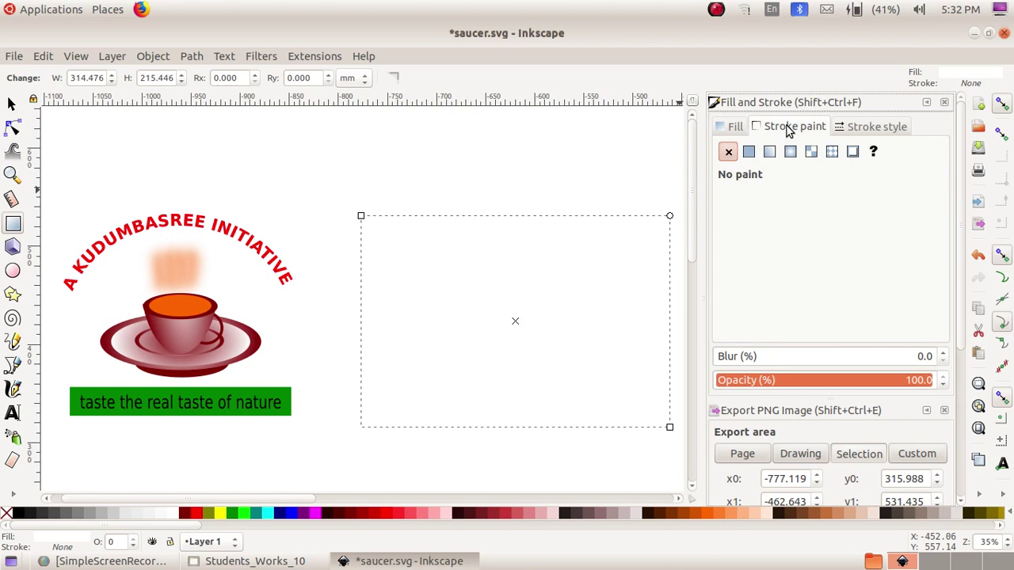
click(749, 153)
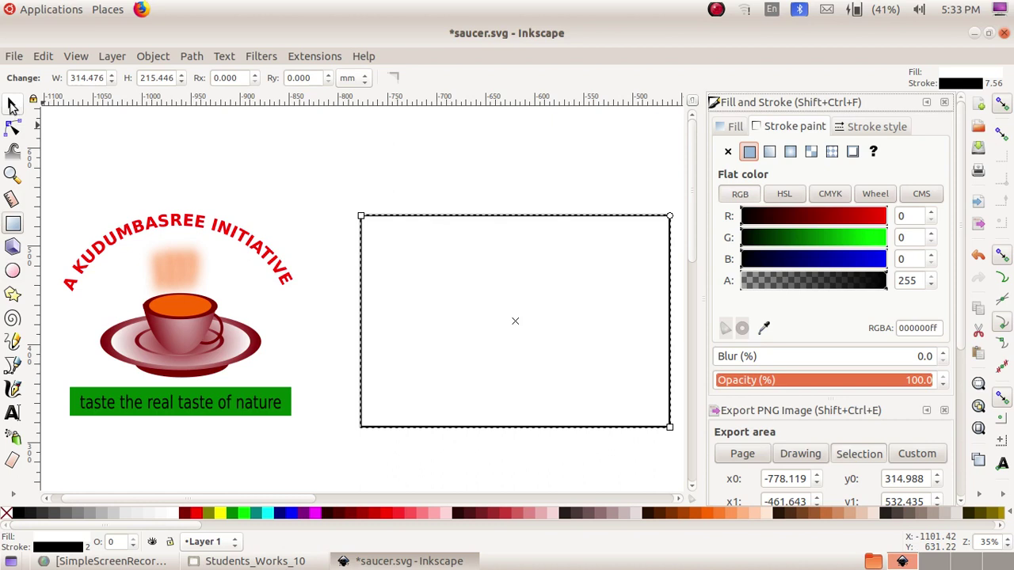
click(12, 106)
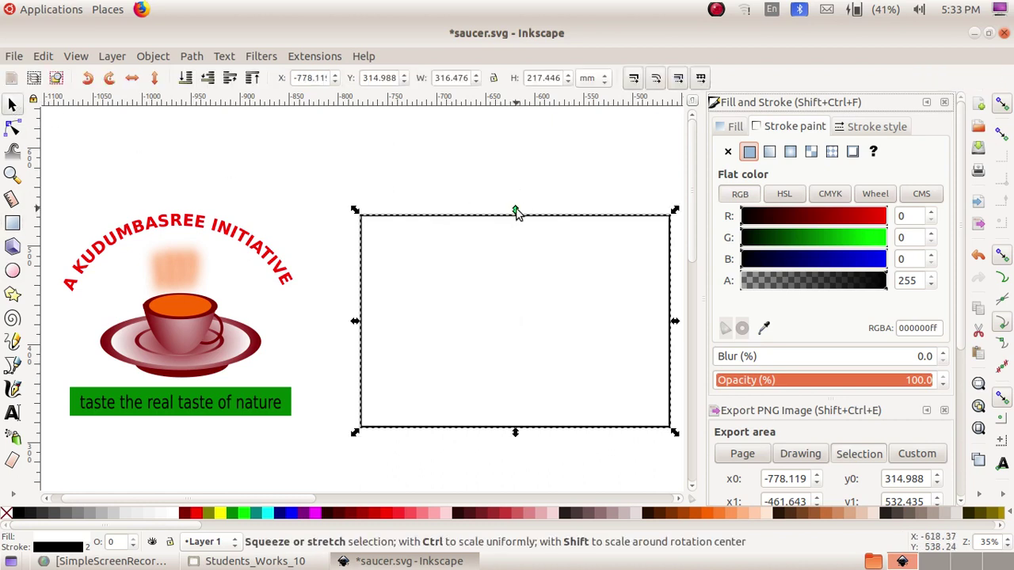
drag(515, 210, 518, 166)
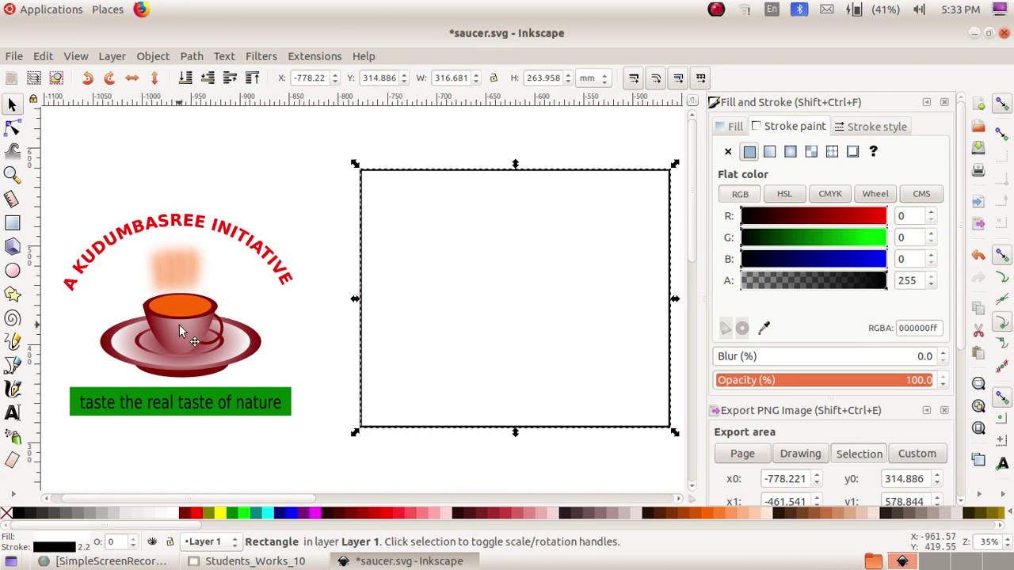
Step: Move the logo group inside the black-outlined rectangle and raise it in front of the rectangle
drag(179, 332, 519, 318)
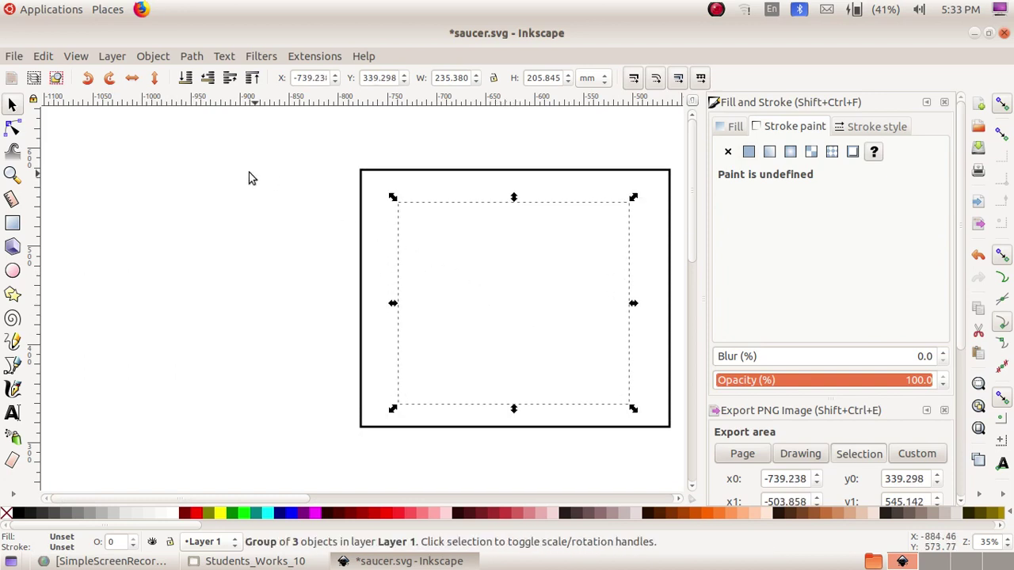
click(154, 57)
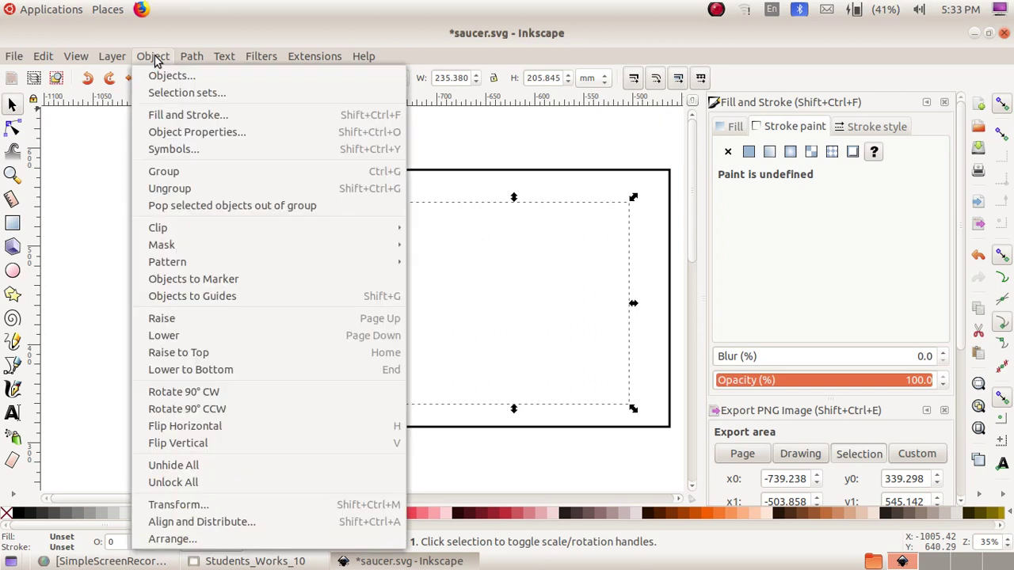
click(178, 323)
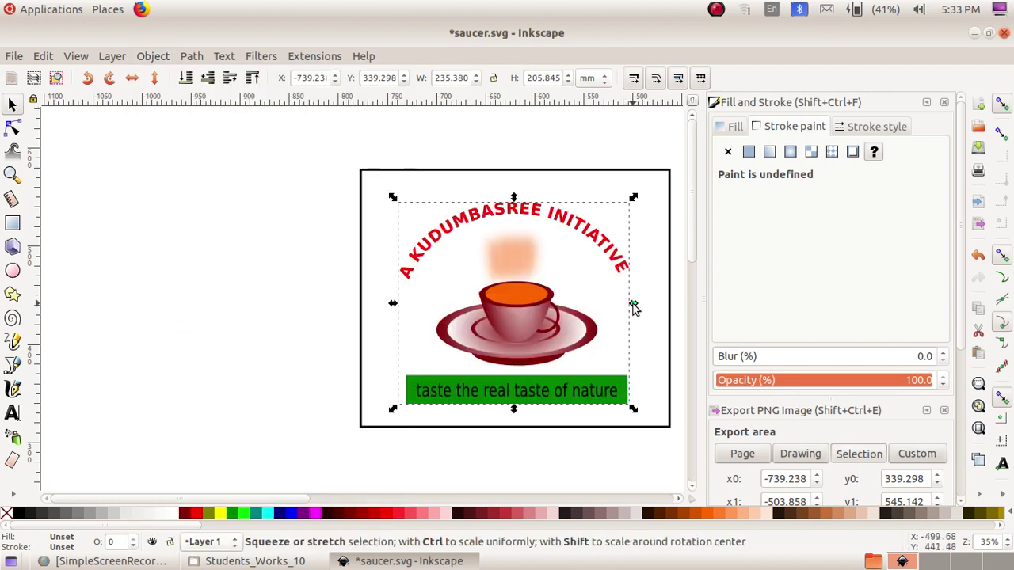
Step: Stretch the logo group outward on both sides to about 260 mm wide
drag(634, 306, 649, 303)
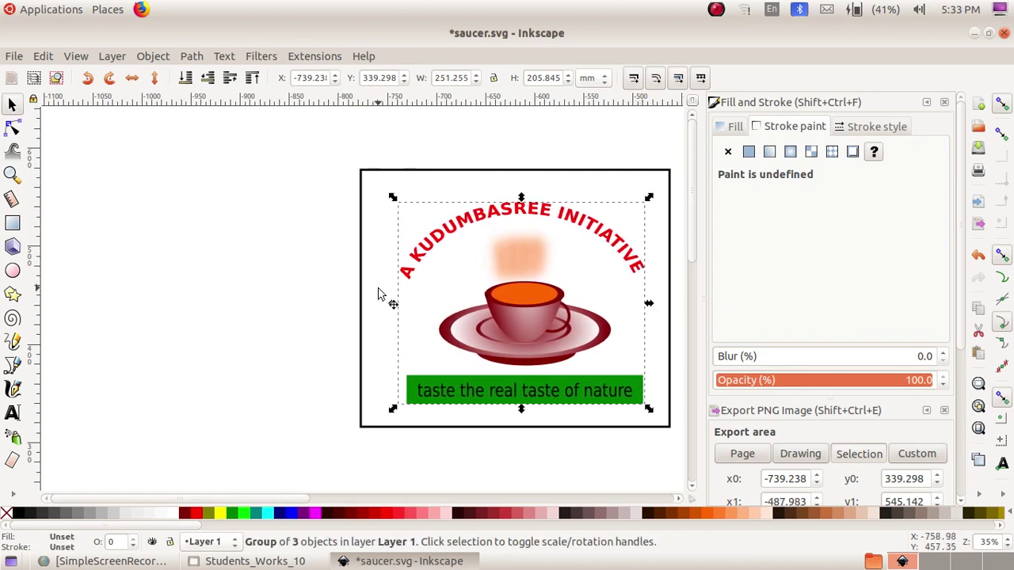
drag(393, 306, 386, 309)
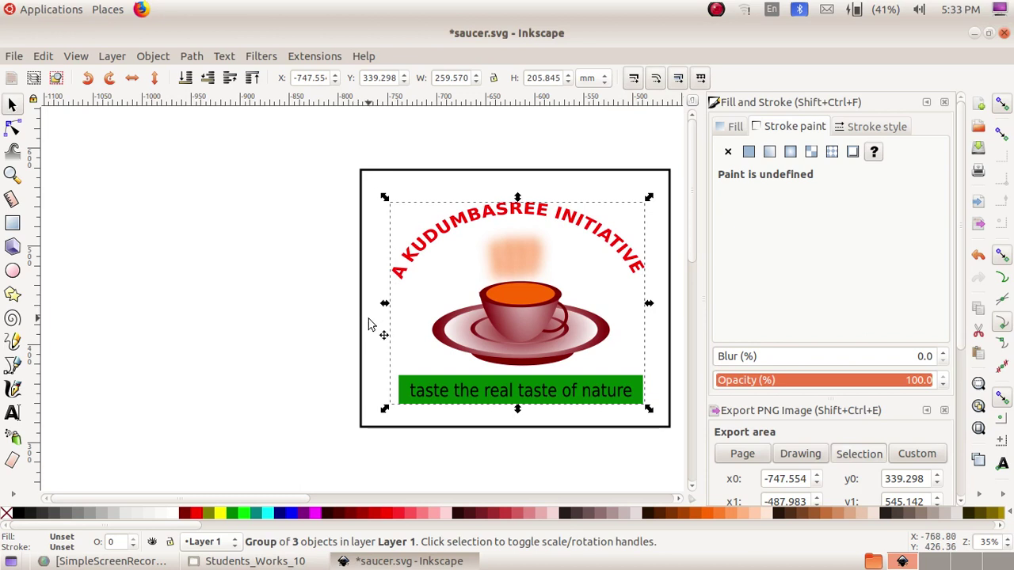
Step: Narrow the black-outlined rectangle from both sides to about 277 mm wide, closer around the logo
click(361, 309)
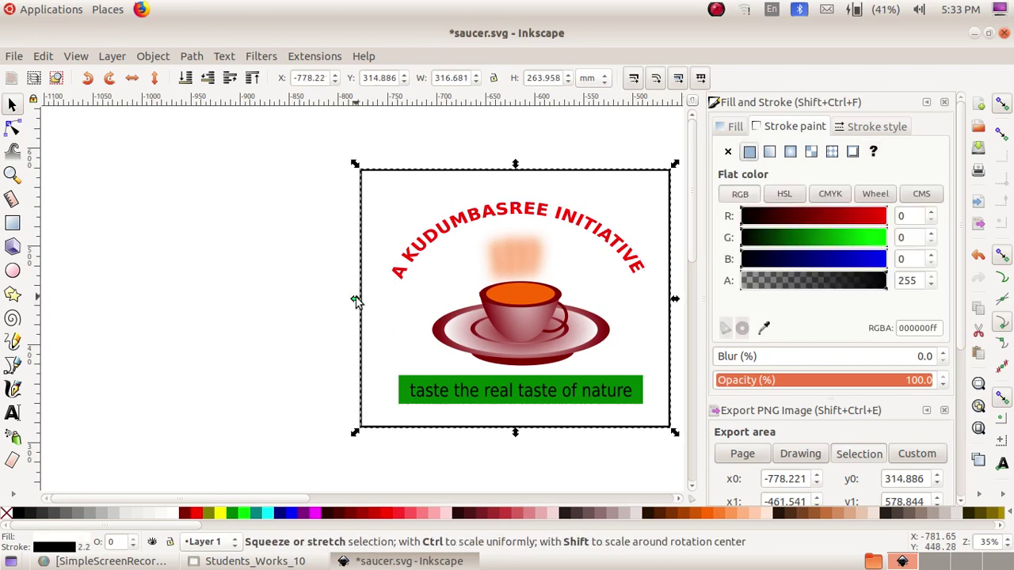
drag(356, 299, 376, 300)
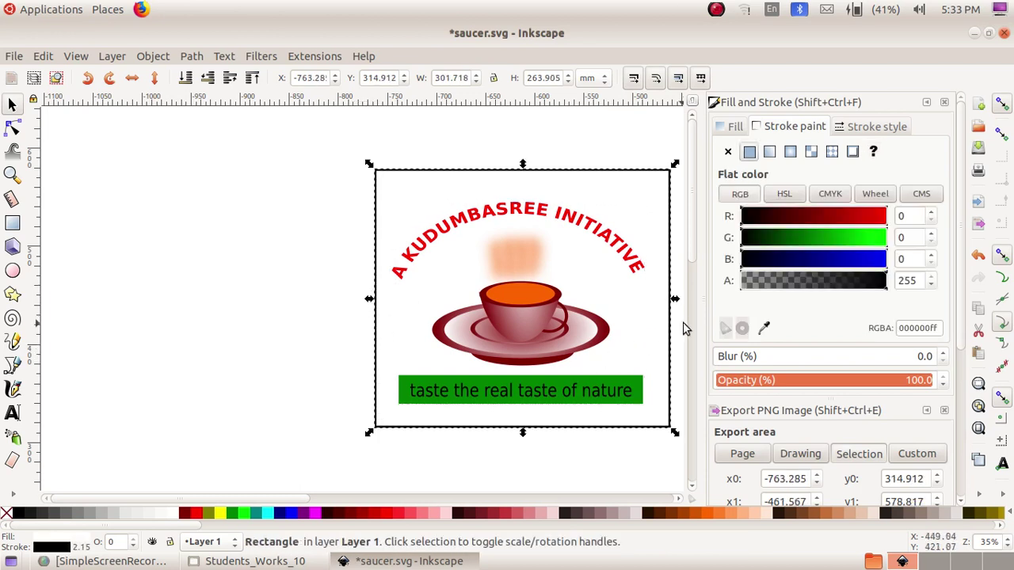
drag(675, 300, 656, 300)
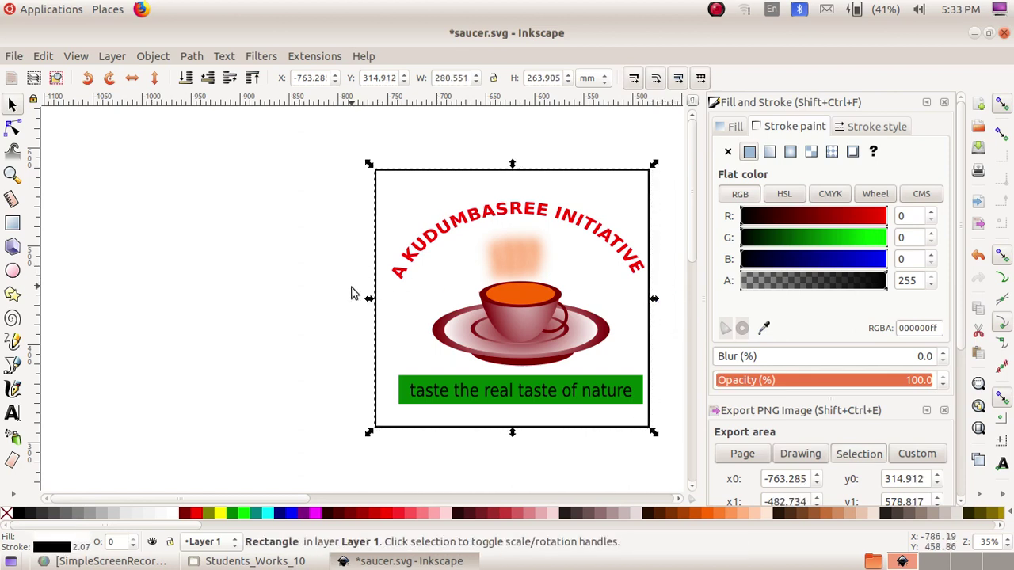
drag(372, 298, 376, 299)
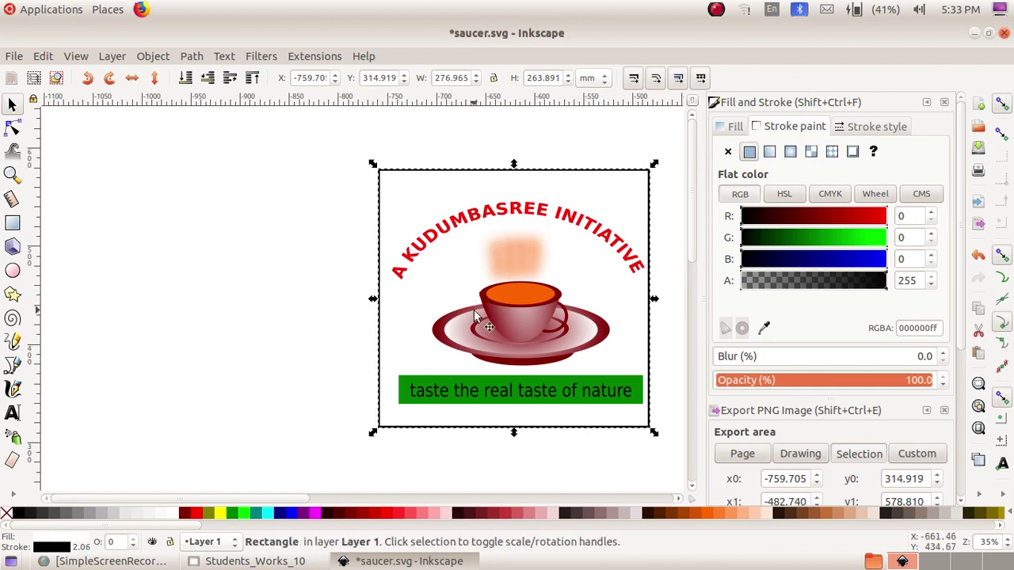
Step: Narrow the logo group to about 229 mm so that it sits centred in the rectangle, and deselect it
click(506, 325)
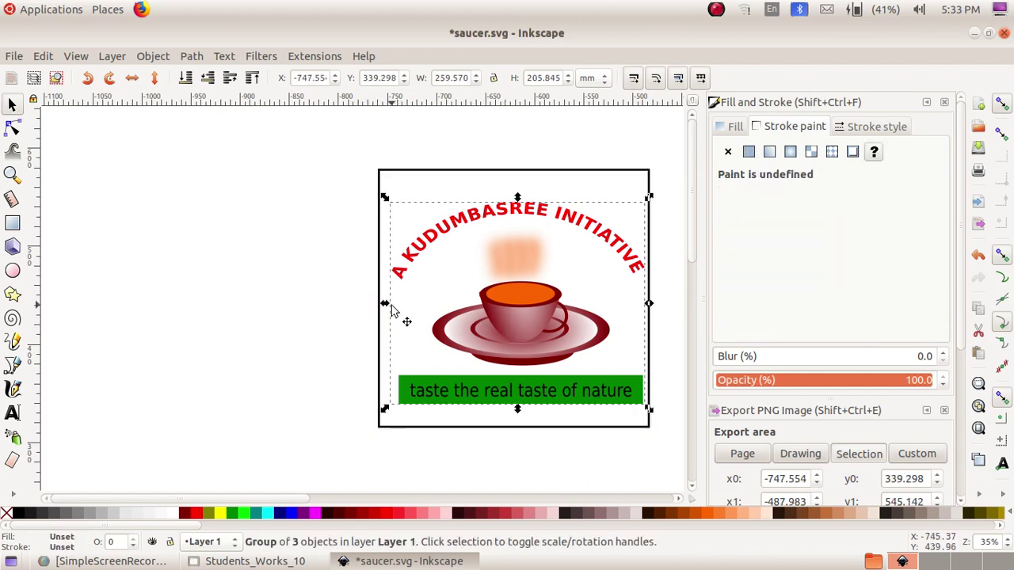
drag(389, 311, 399, 311)
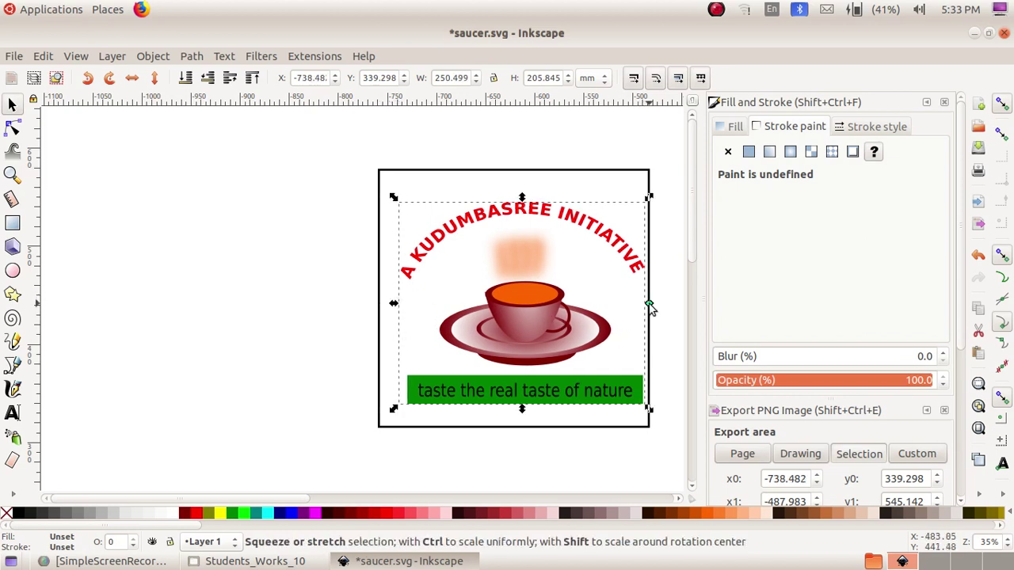
drag(651, 308, 627, 313)
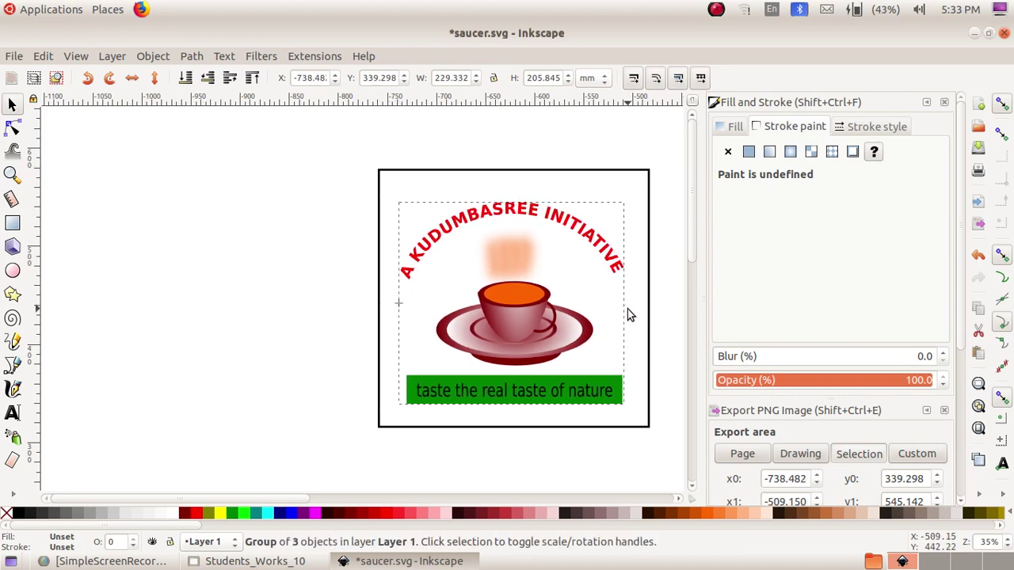
click(662, 363)
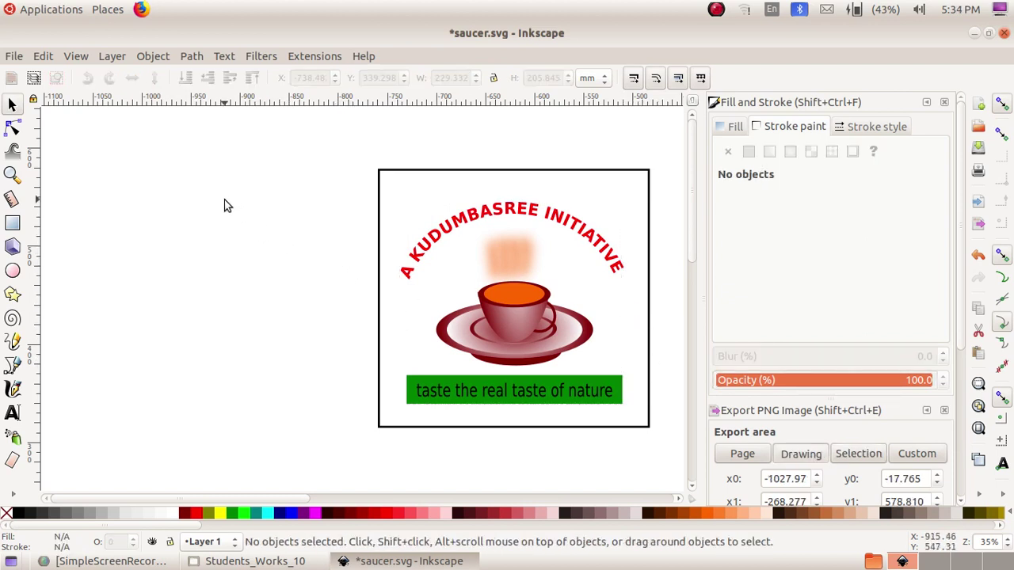
Step: Group the black-outlined rectangle together with the logo group inside it
shift+click(407, 219)
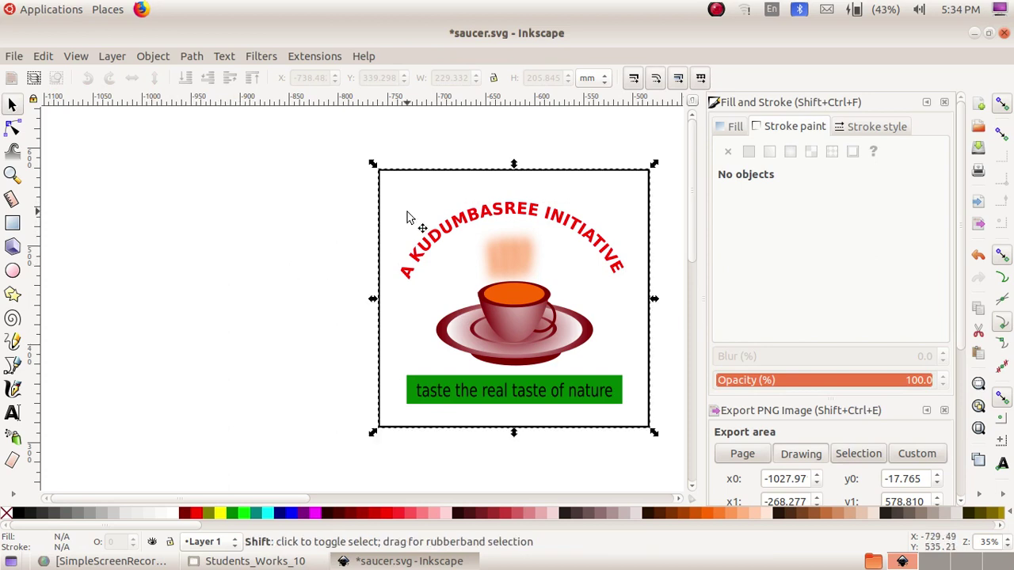
shift+click(518, 320)
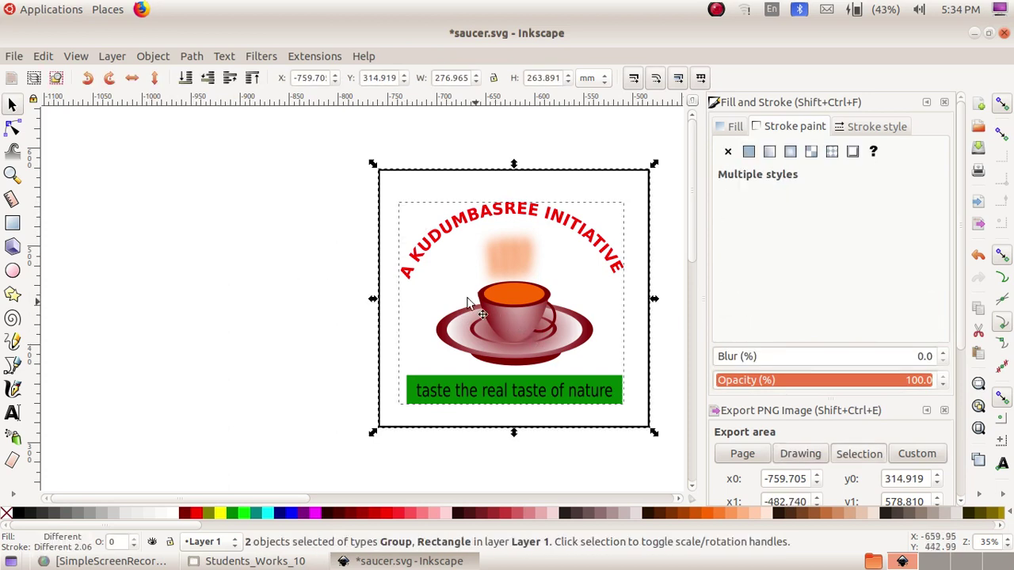
click(162, 59)
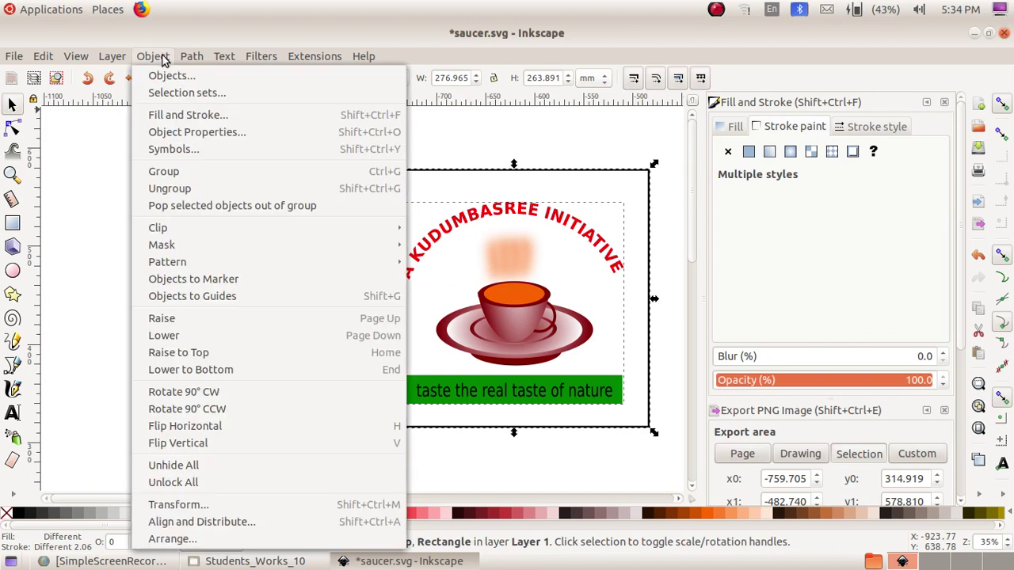
click(163, 168)
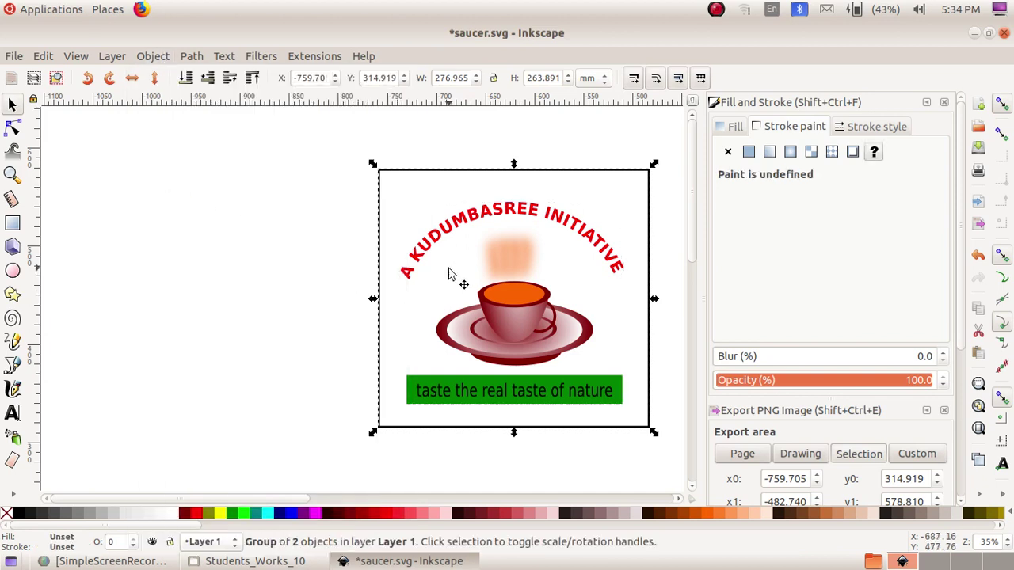
Step: Move the framed logo group about 311 mm to the left and about 23 mm down
drag(453, 275, 340, 281)
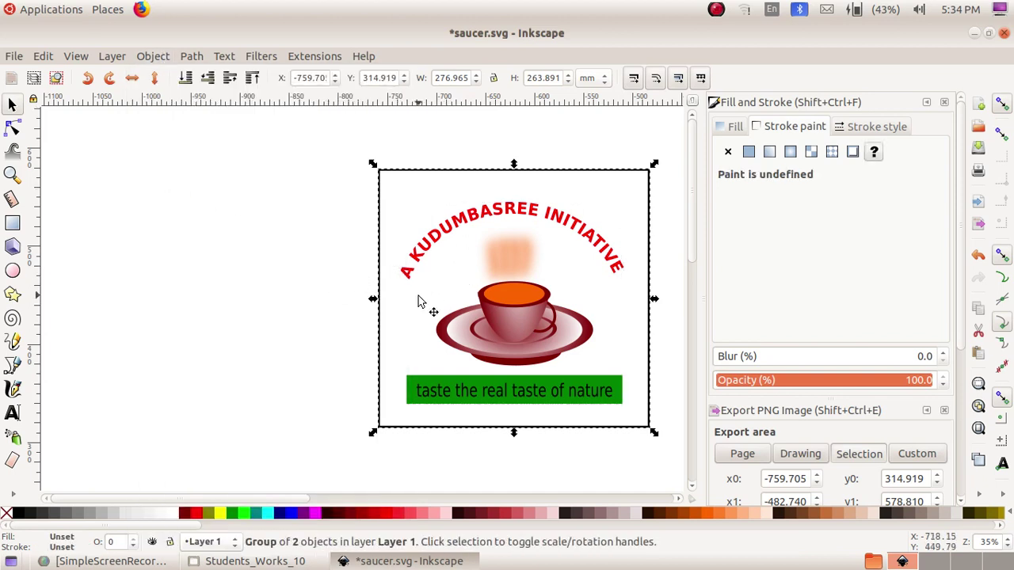
click(12, 104)
drag(464, 301, 156, 323)
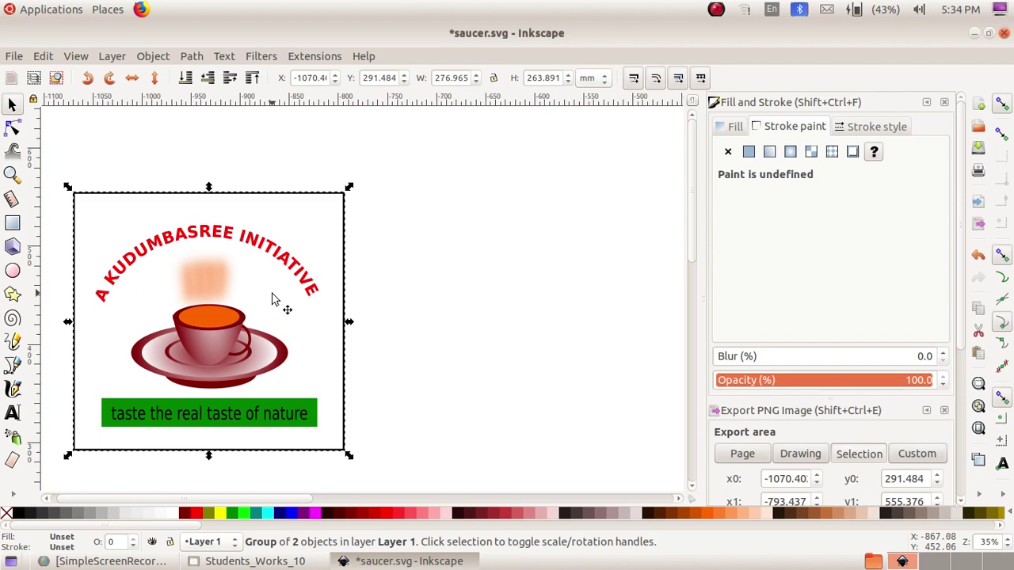
Step: Import bg_image3.jpg as an embedded image with DPI from file and place it in the empty area right of the framed logo
click(13, 57)
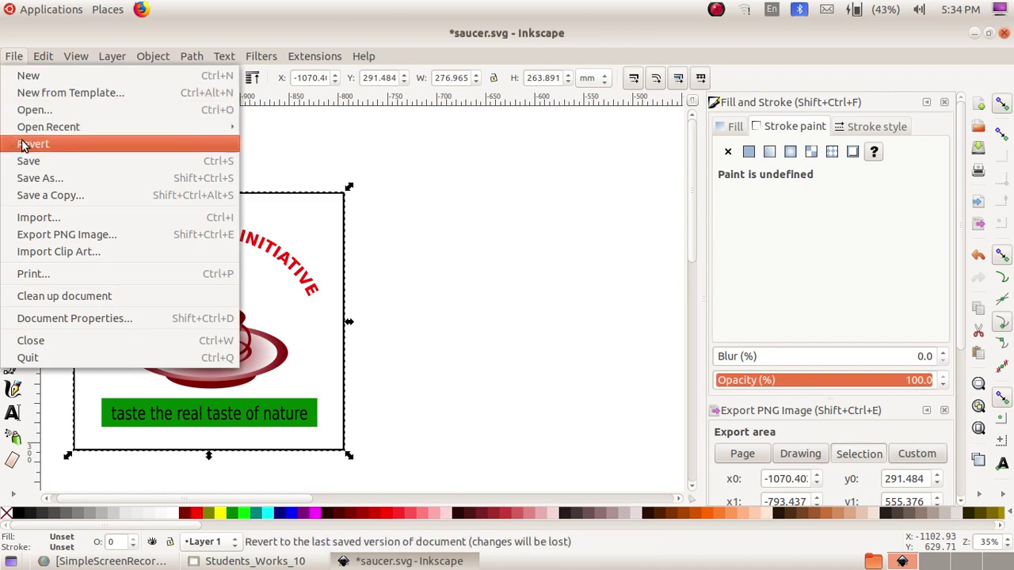
click(52, 219)
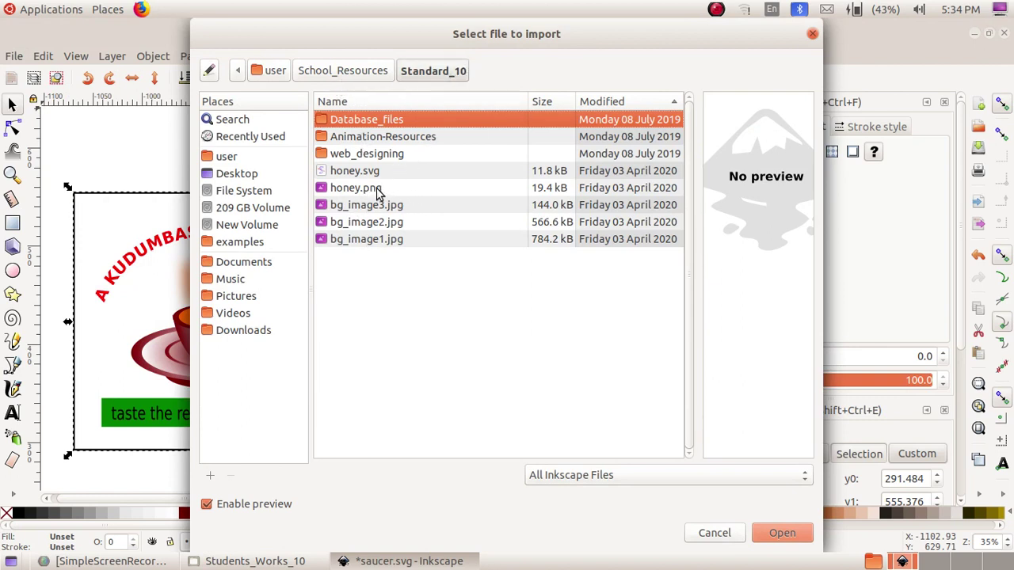
double_click(358, 209)
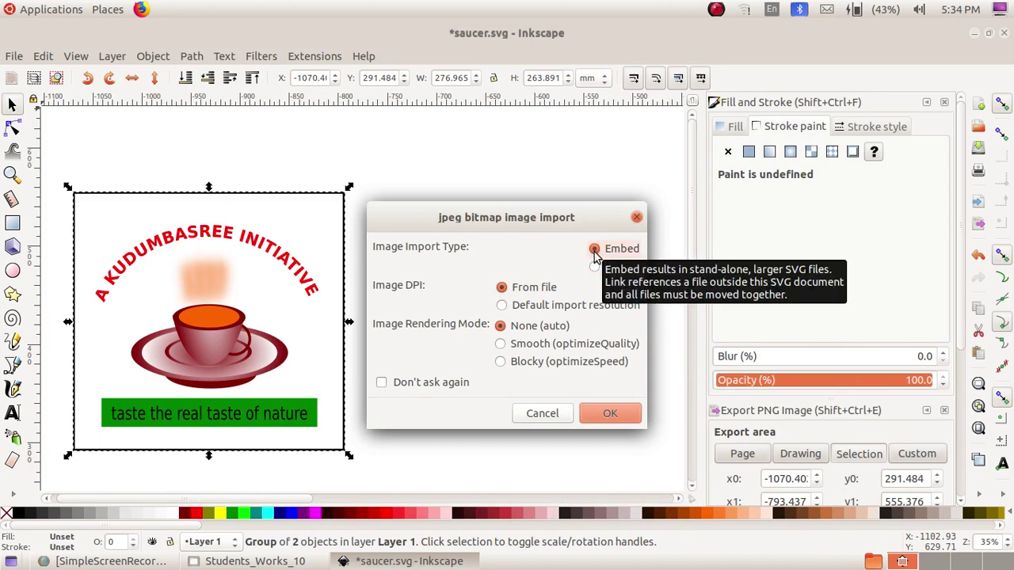
click(609, 414)
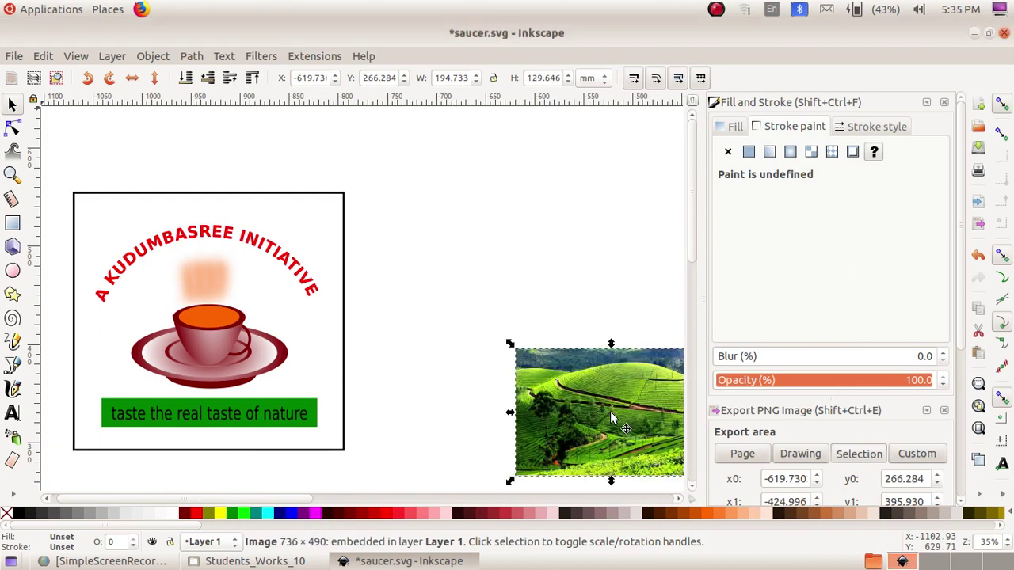
drag(610, 412, 522, 198)
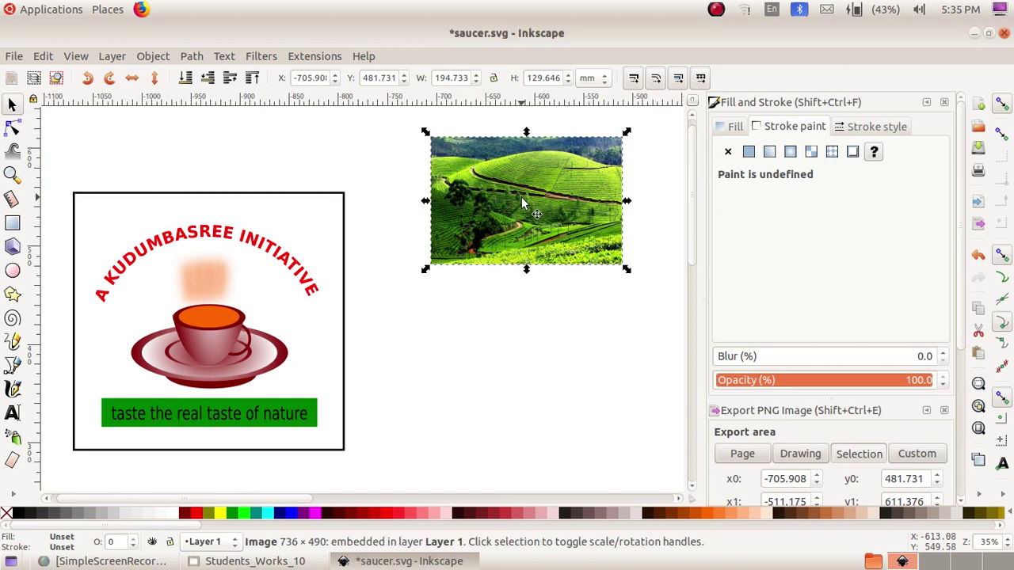
drag(523, 213, 503, 252)
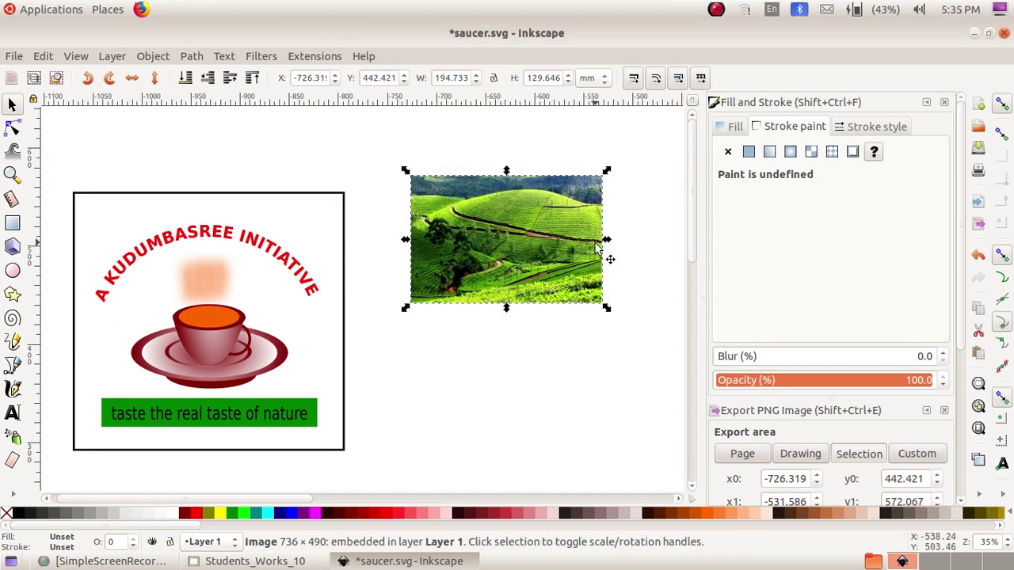
Step: Stretch the tea plantation image to about 627 mm wide and 341 mm high, so that it covers the framed logo
drag(606, 240, 672, 261)
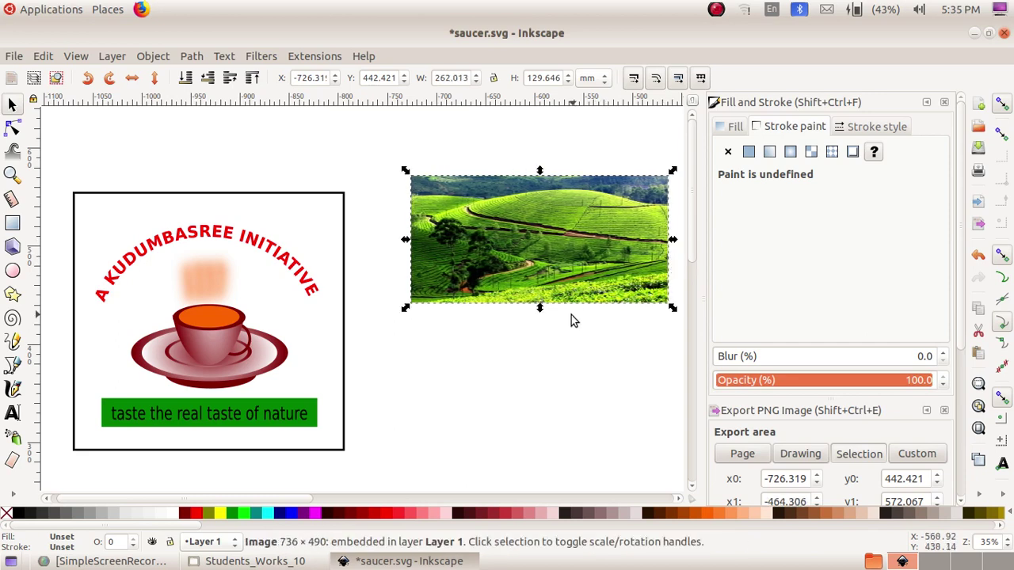
drag(539, 312, 539, 349)
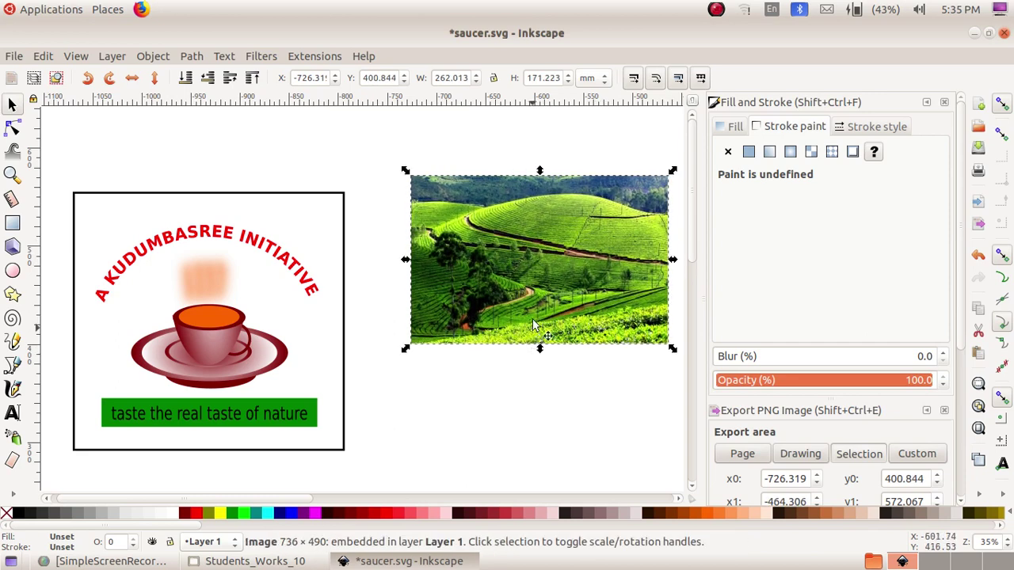
drag(538, 170, 540, 143)
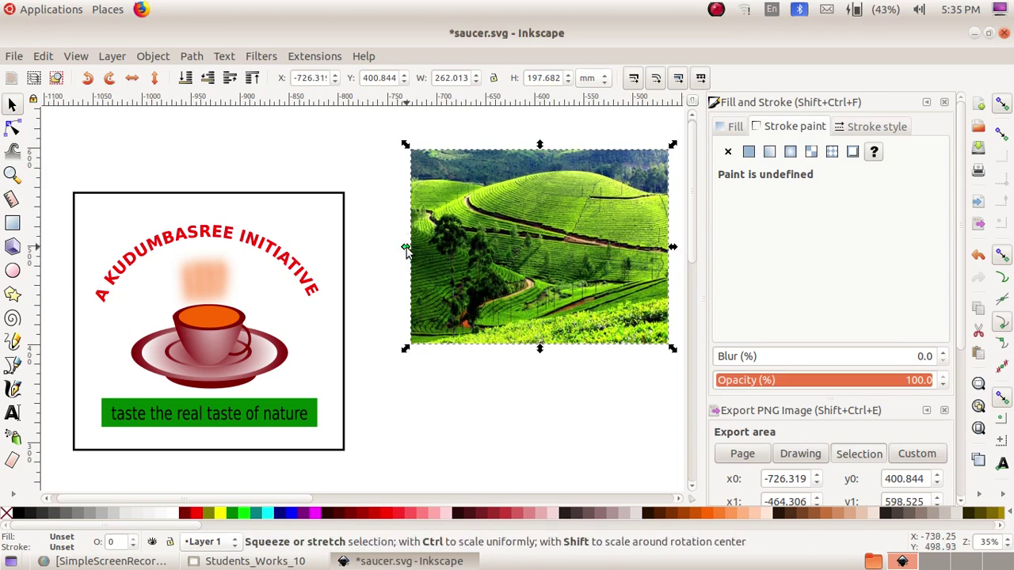
drag(405, 248, 357, 250)
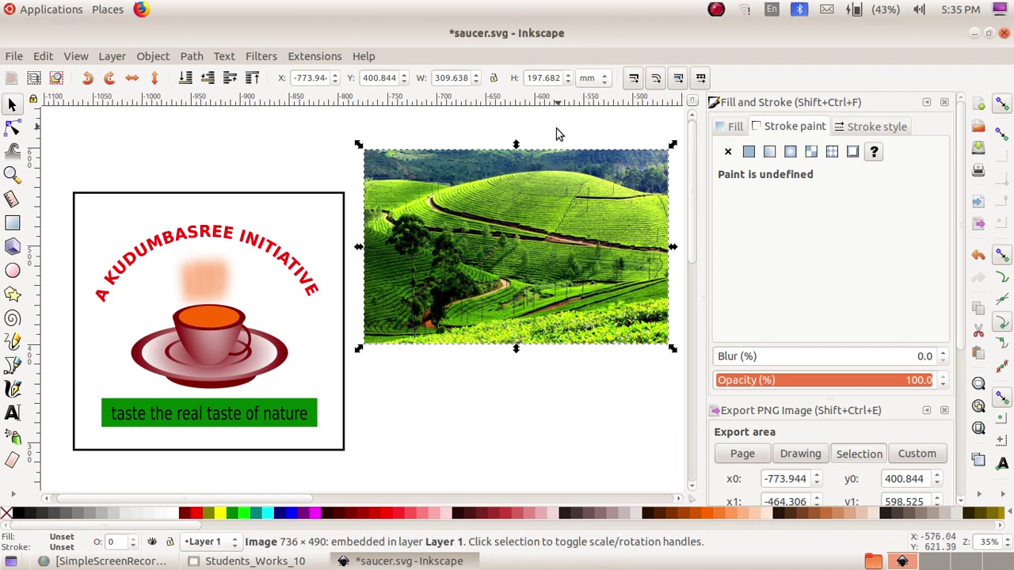
drag(515, 146, 516, 116)
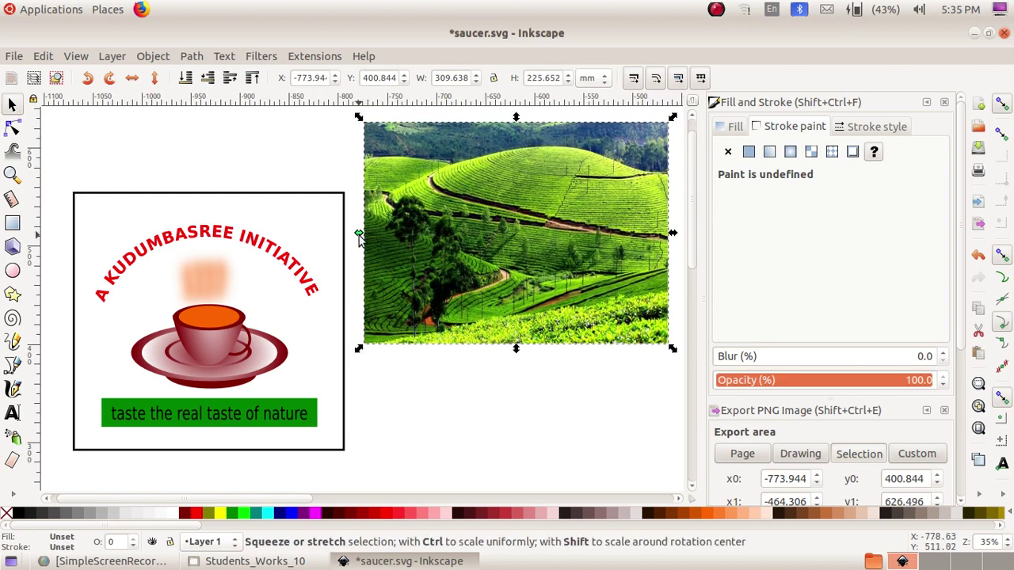
drag(359, 234, 46, 237)
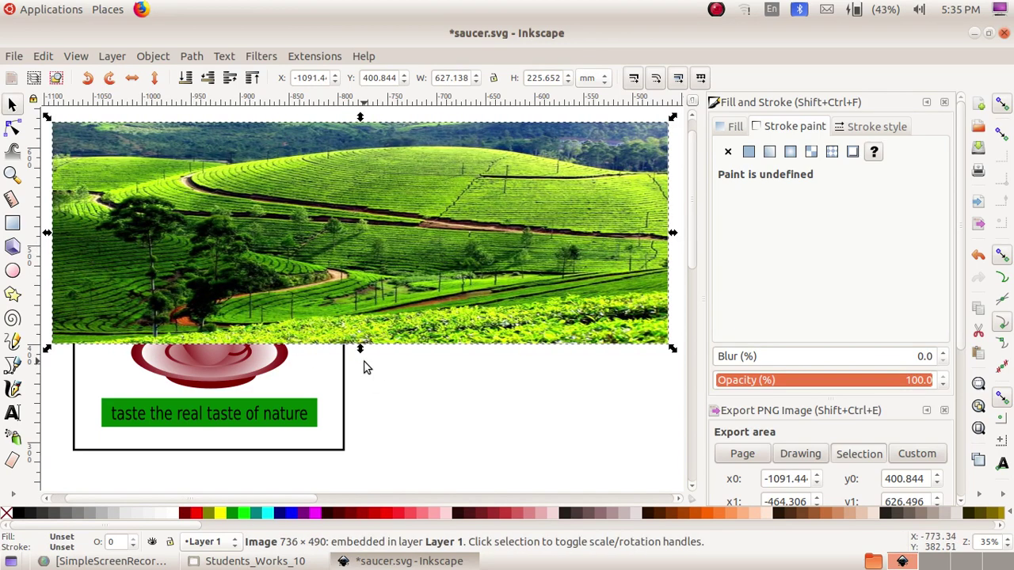
drag(359, 349, 361, 461)
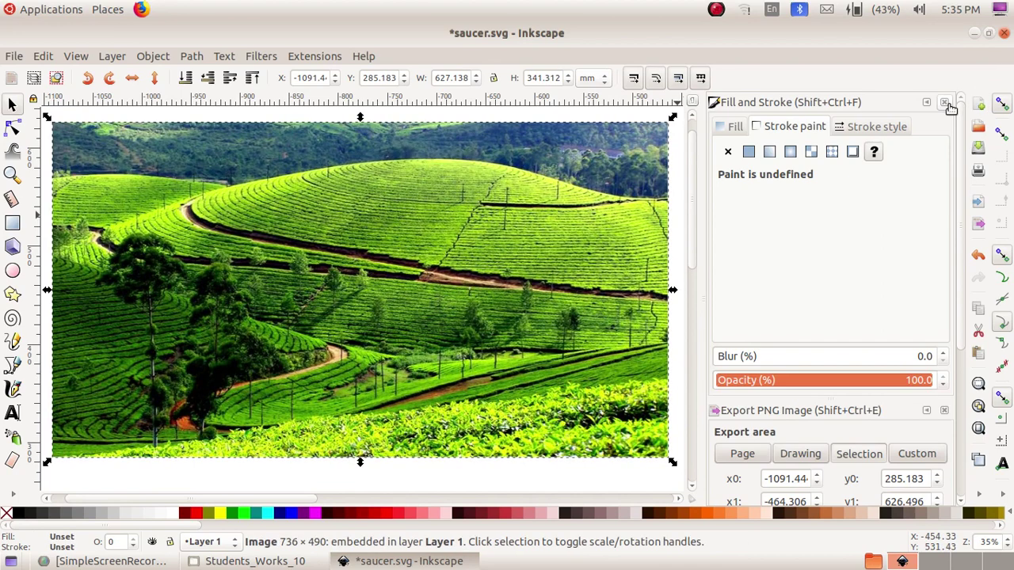
Step: Close the Fill and Stroke and Export PNG Image dialogs and resize the plantation image to about 636 by 313 mm
click(946, 103)
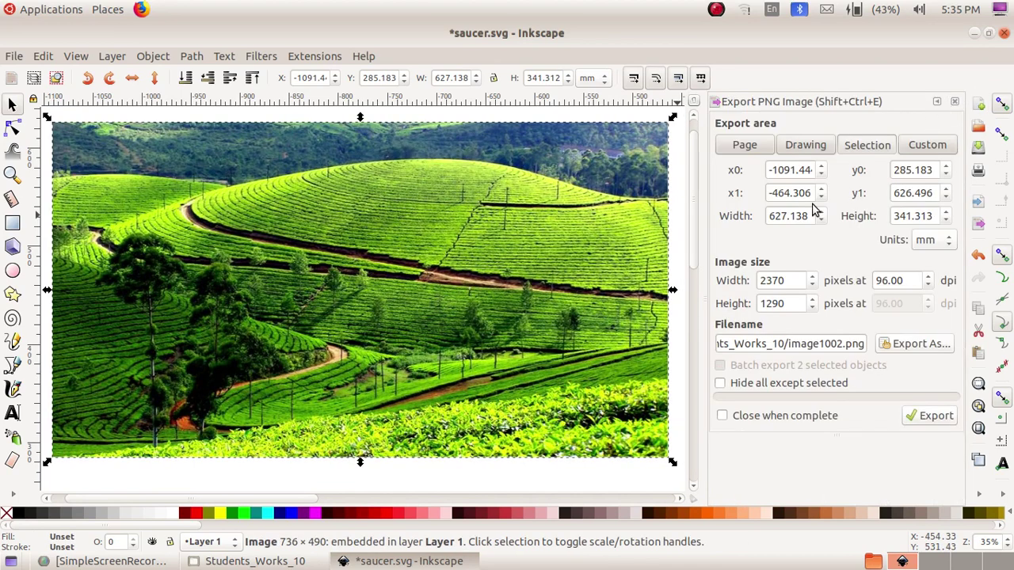
click(955, 104)
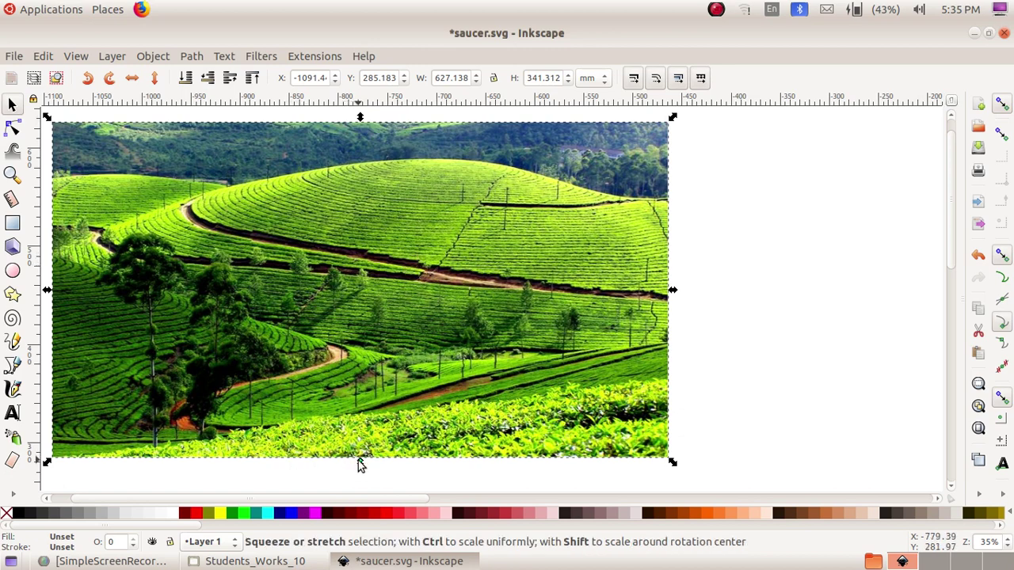
mouse_move(362, 463)
mouse_down()
mouse_move(369, 435)
mouse_move(377, 473)
mouse_up()
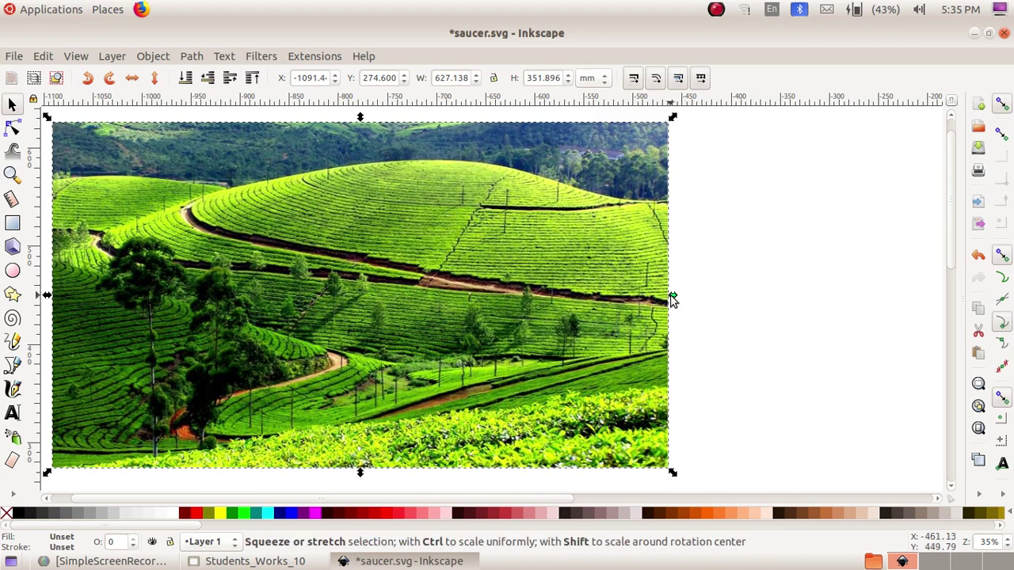
drag(672, 296, 681, 294)
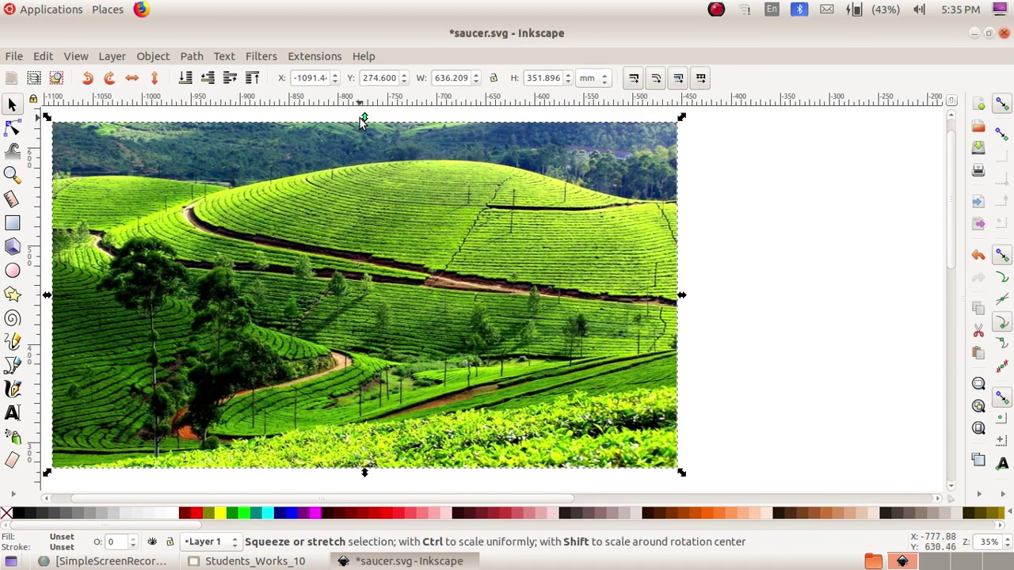
drag(365, 118, 361, 156)
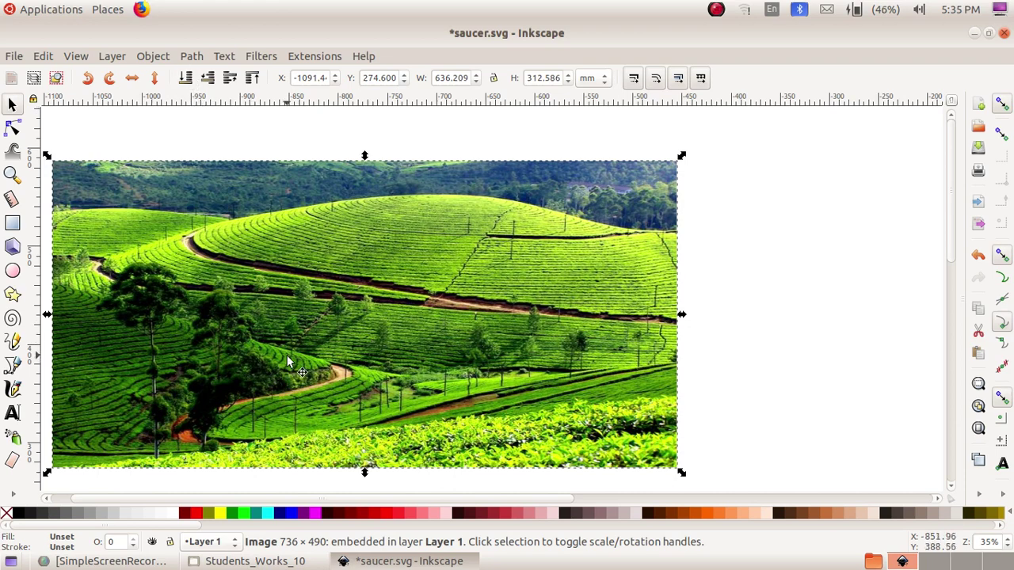
Step: Lower the plantation image to the bottom behind the framed logo and widen it rightward to about 740 mm
click(161, 59)
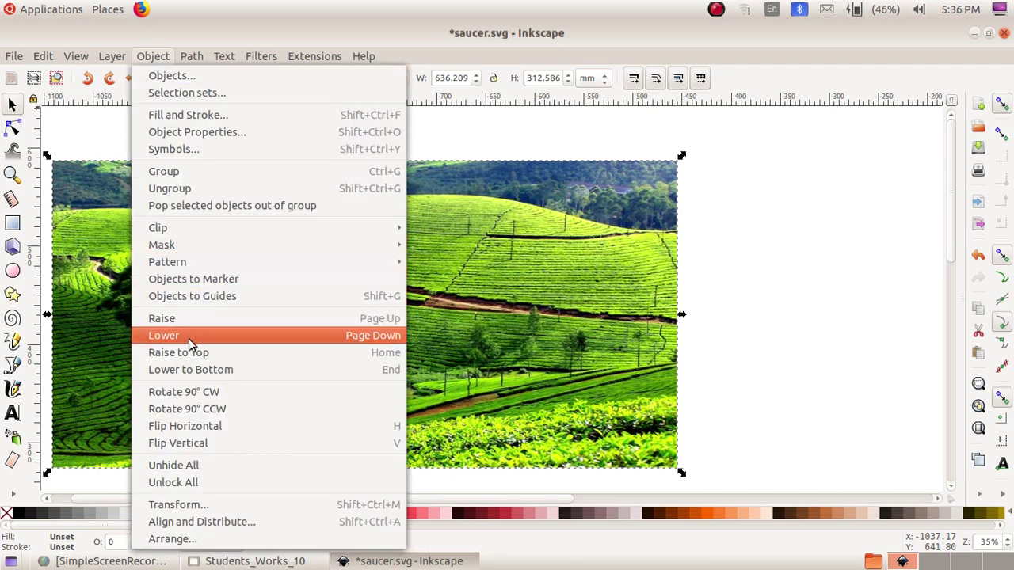
click(183, 370)
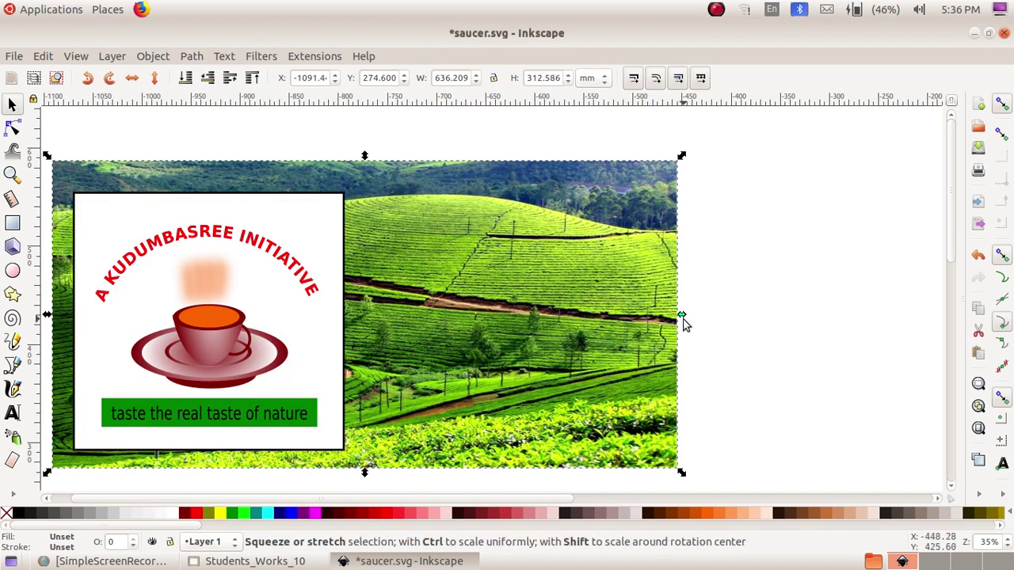
drag(682, 315, 771, 322)
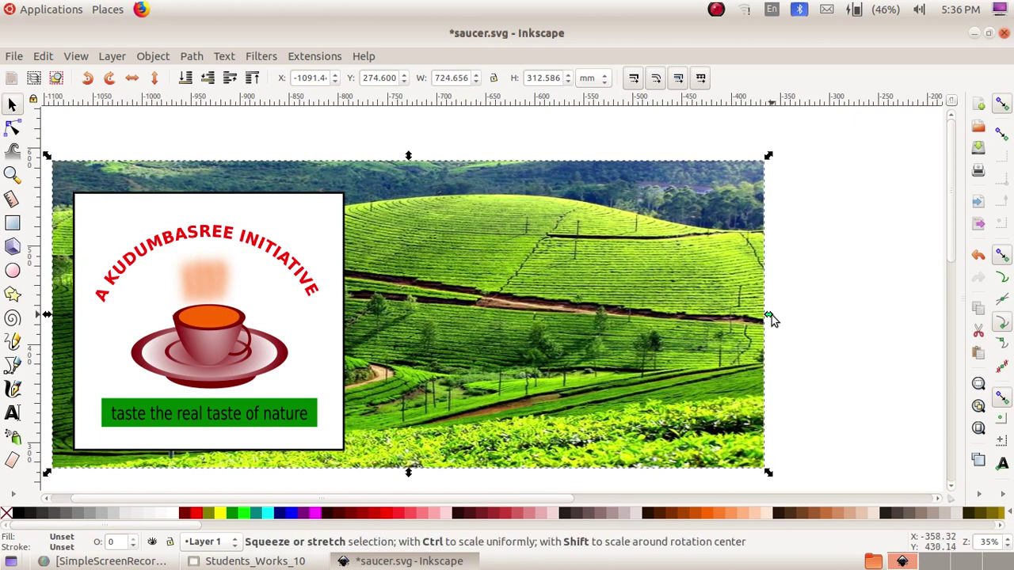
drag(773, 315, 784, 321)
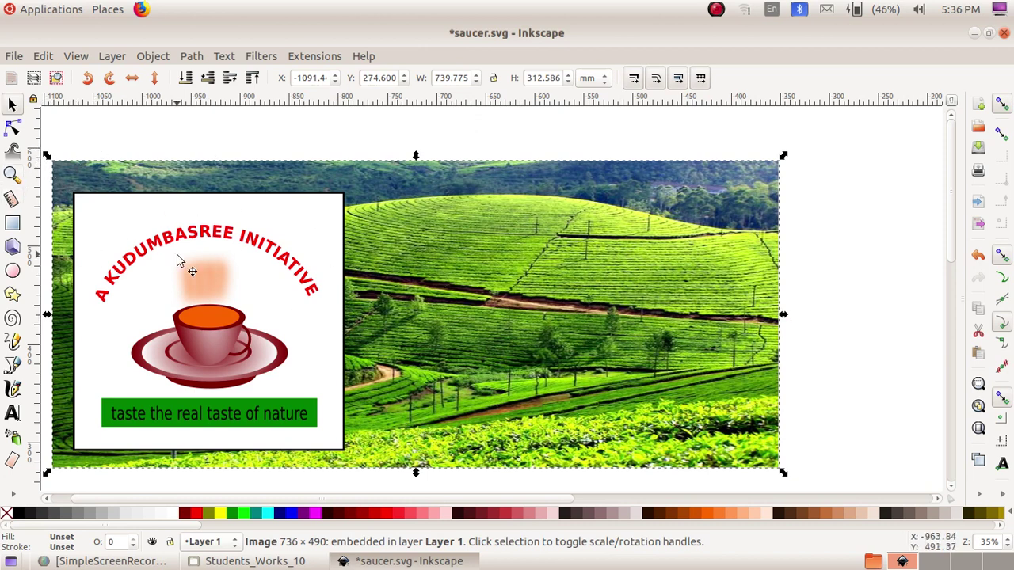
Step: Draw a green-filled rectangle about 740 by 313 mm exactly over the plantation image, from its upper-left to its lower-right corner
click(12, 225)
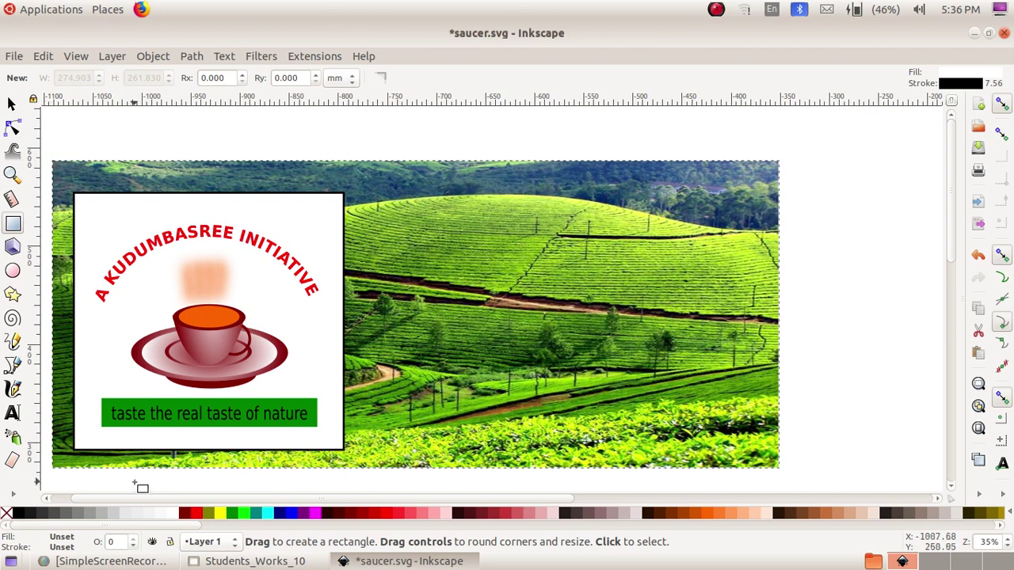
click(232, 515)
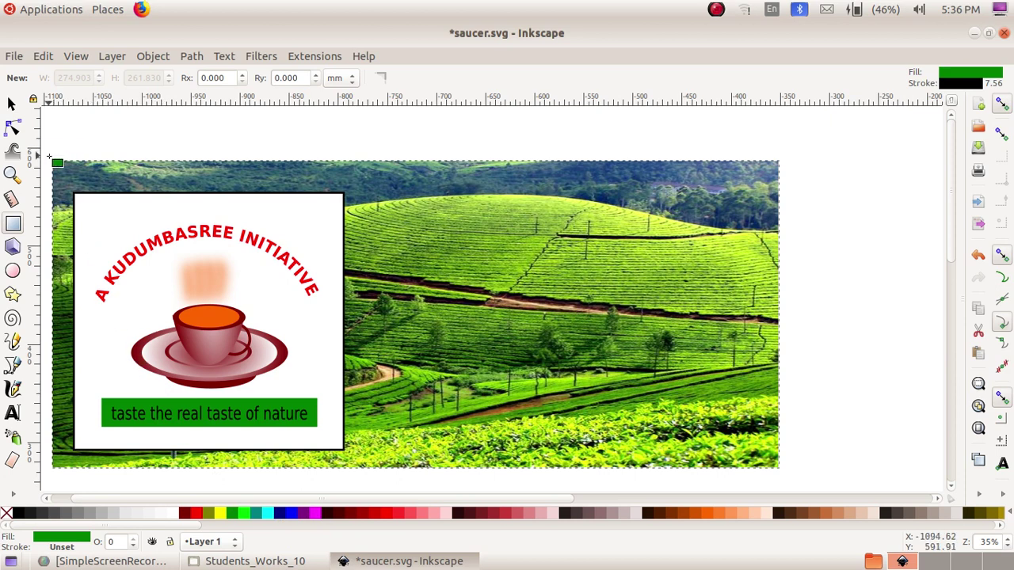
drag(44, 153, 778, 468)
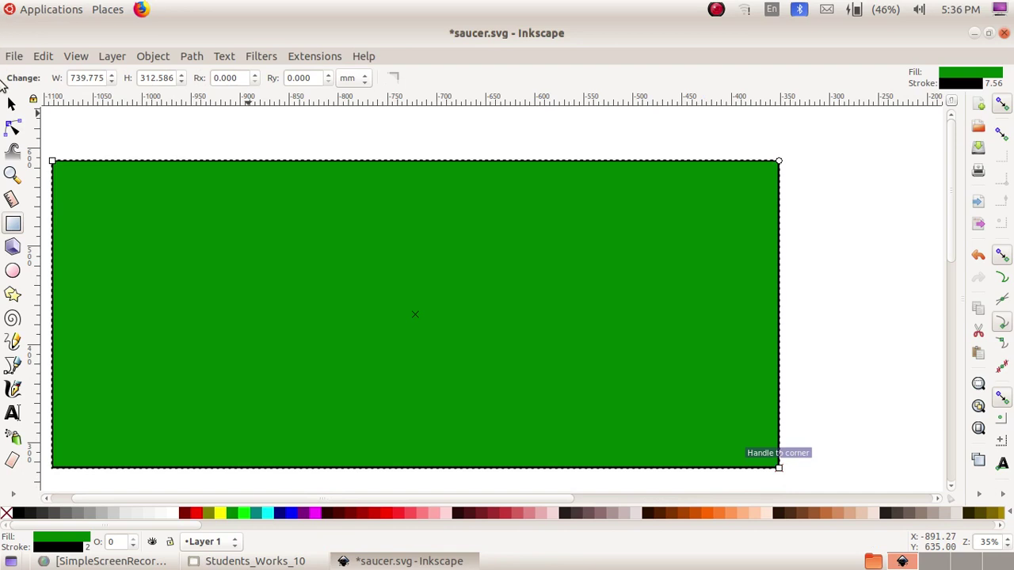
Step: Lower the green rectangle to the bottom and stretch it past the plantation image on all four sides to about 753 by 326 mm
click(12, 104)
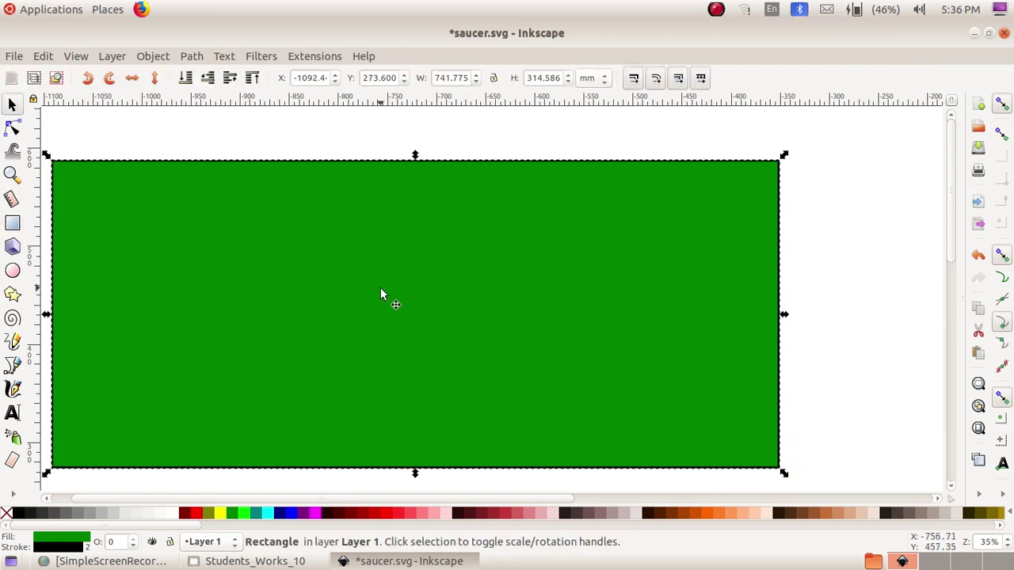
click(153, 56)
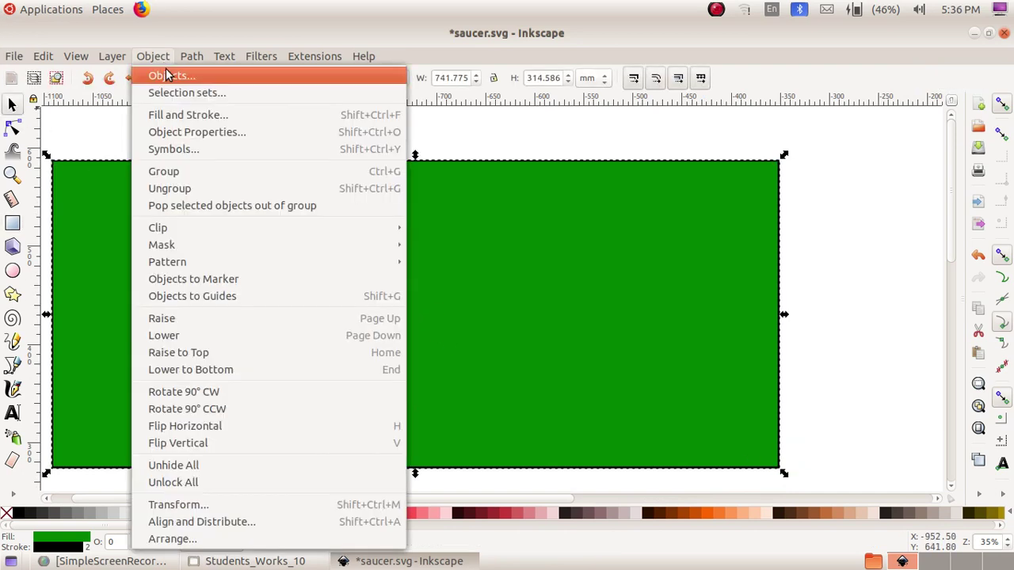
click(199, 369)
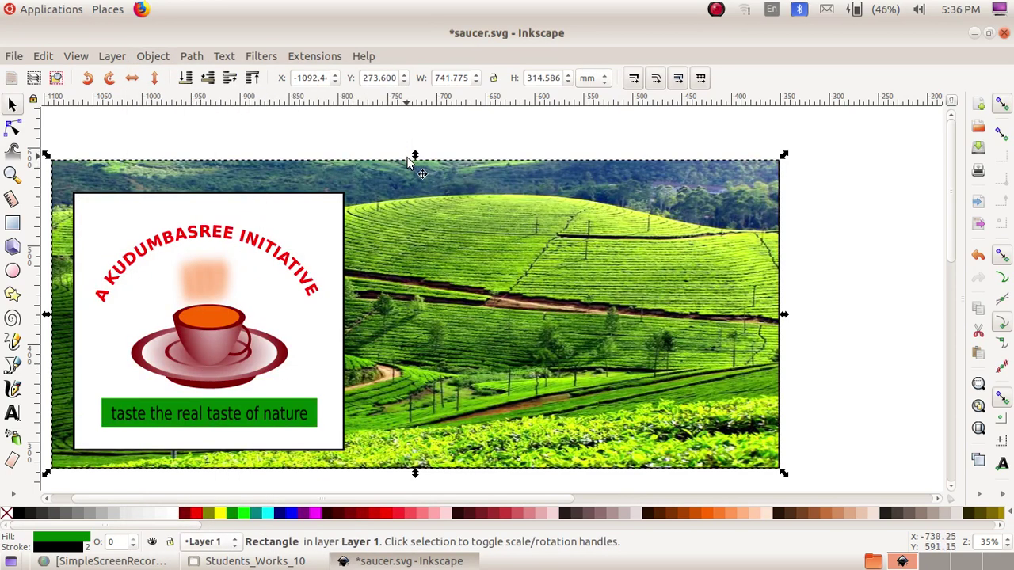
drag(418, 154, 415, 156)
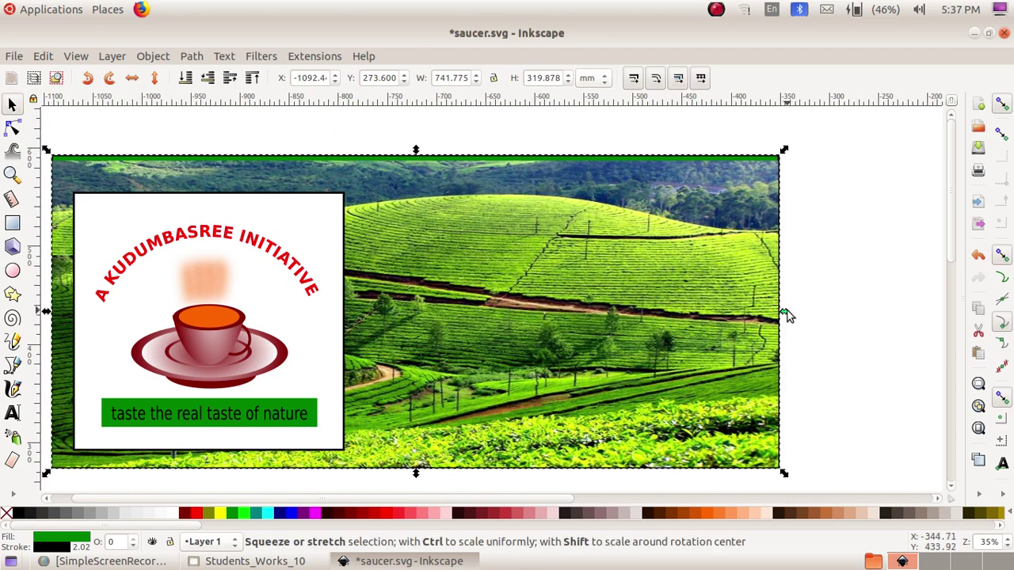
drag(786, 311, 790, 314)
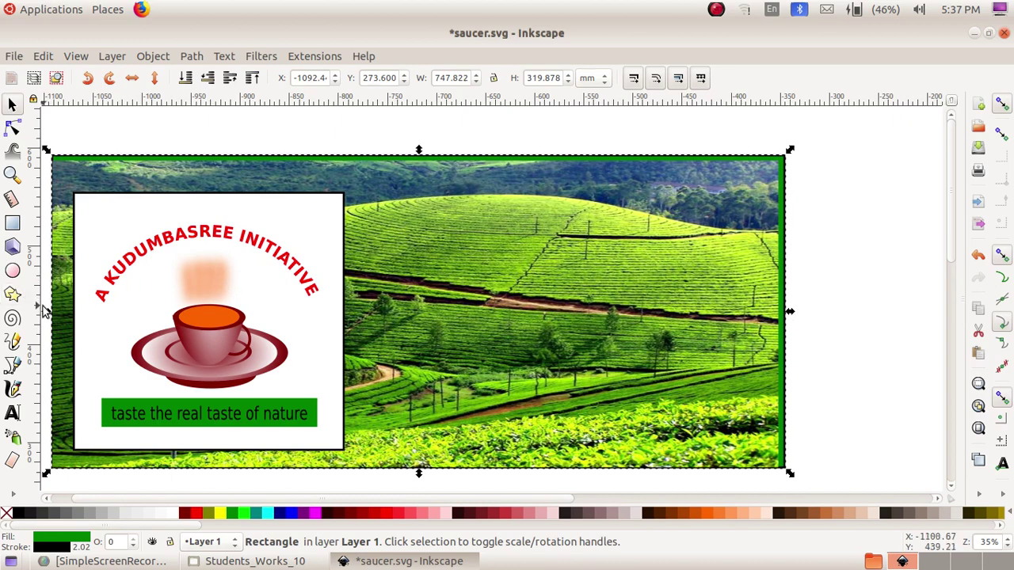
drag(45, 315, 41, 315)
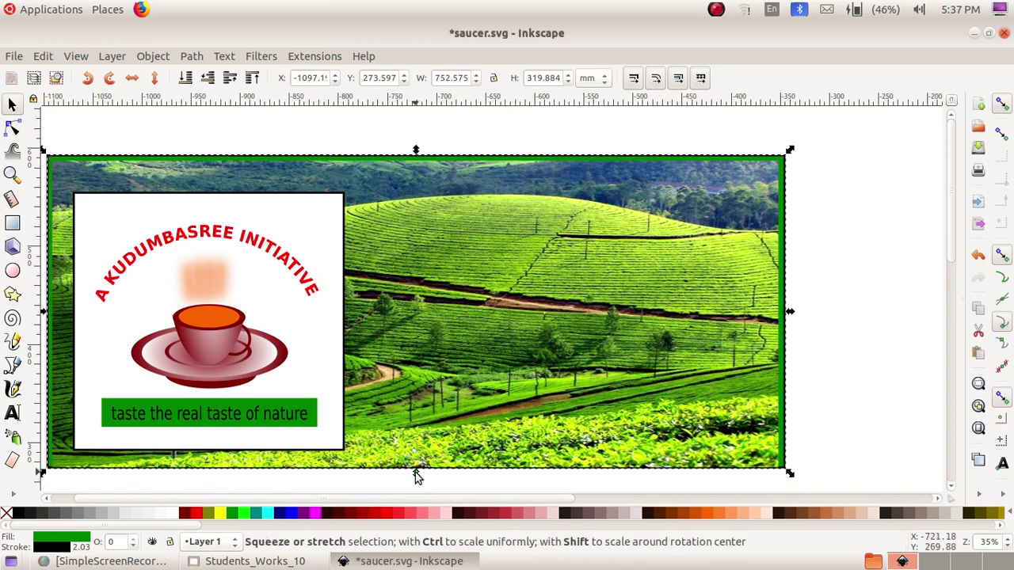
drag(418, 476, 417, 485)
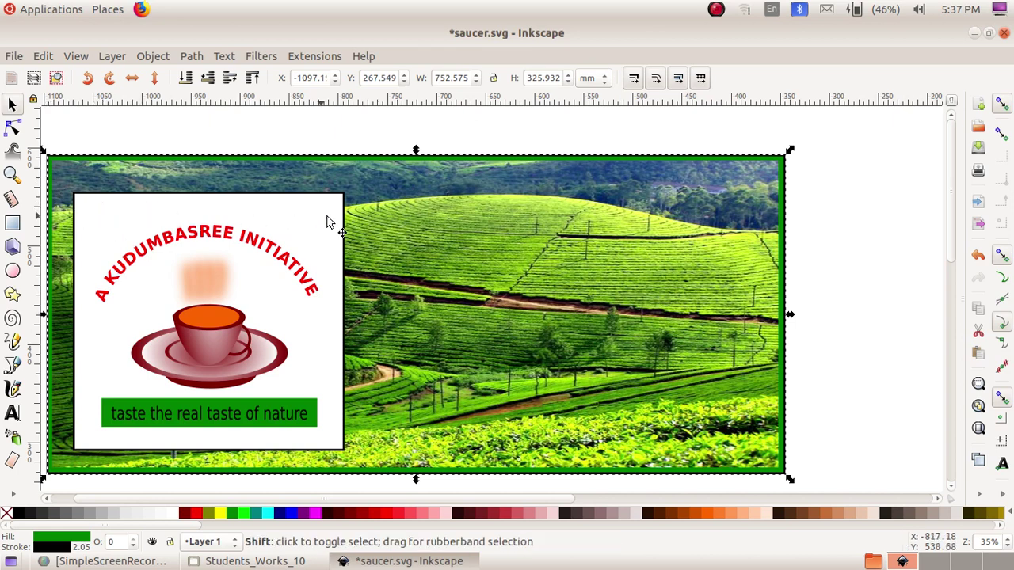
Step: Group the framed logo, the plantation image and the green border rectangle together
shift+click(420, 231)
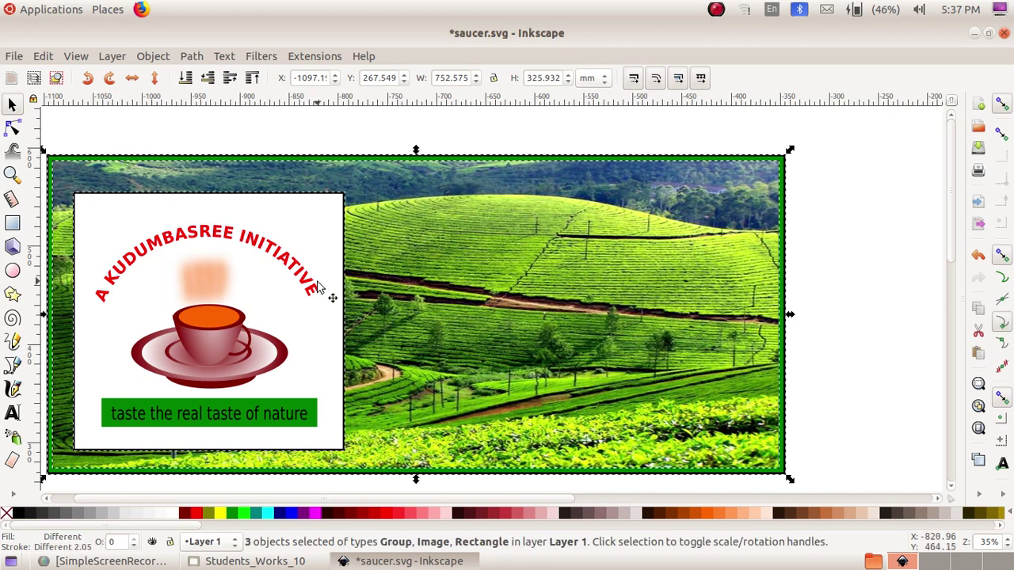
click(151, 57)
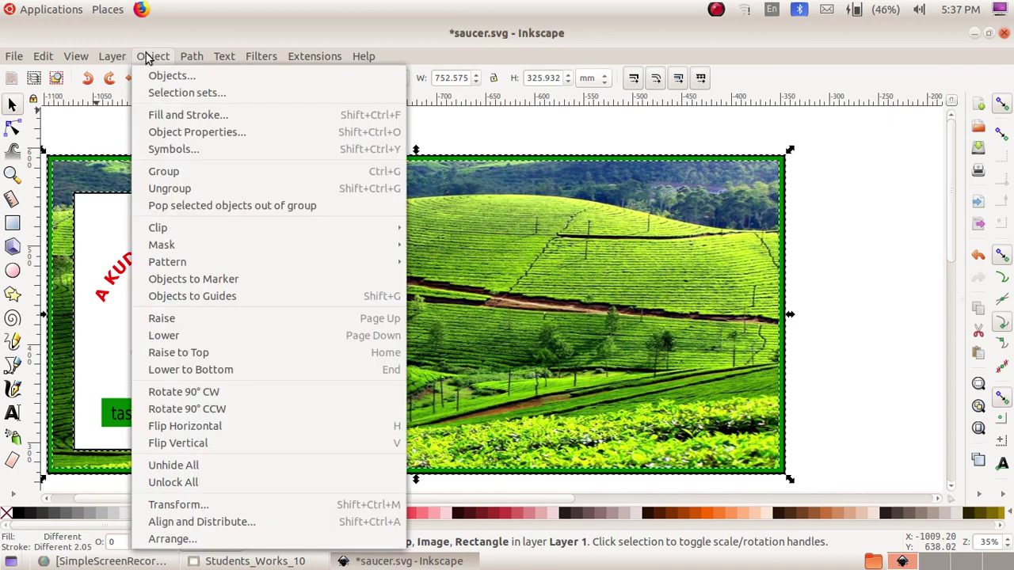
click(162, 176)
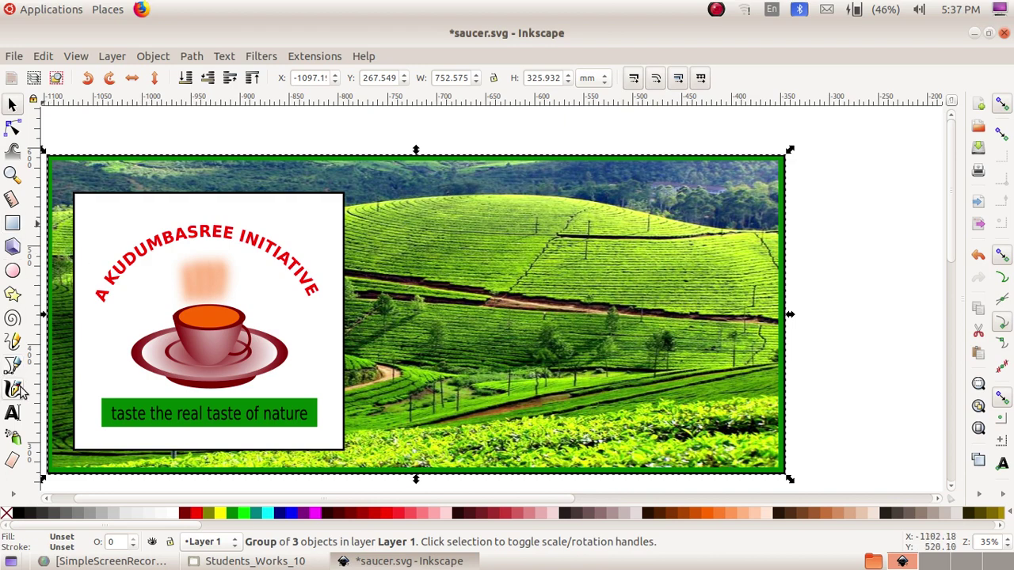
Step: Add the text "RAINBOW COFFEE SHOP" in bold sans-serif at size 36 on the plantation image beside the framed logo
click(11, 414)
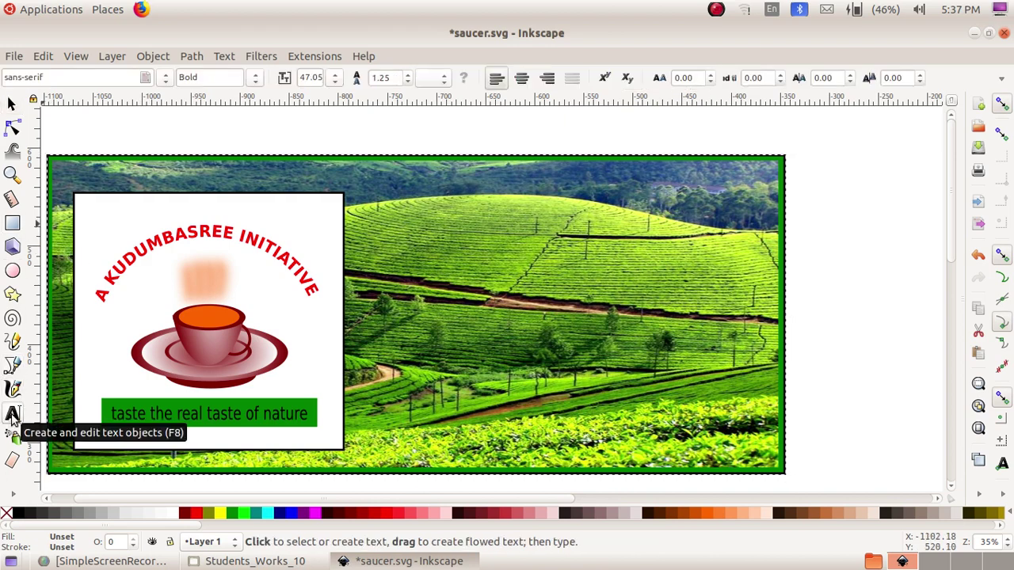
click(415, 315)
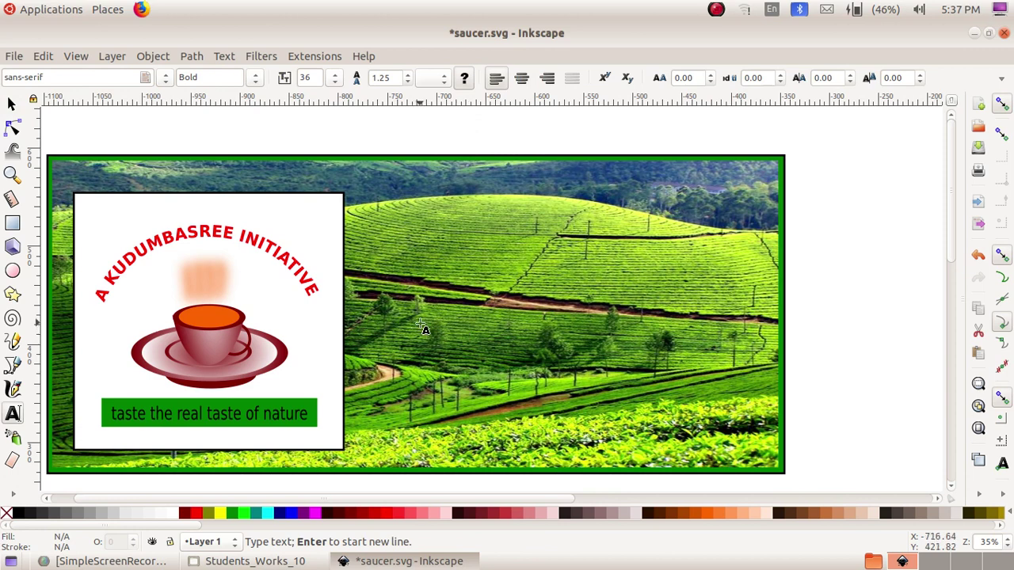
text(KA)
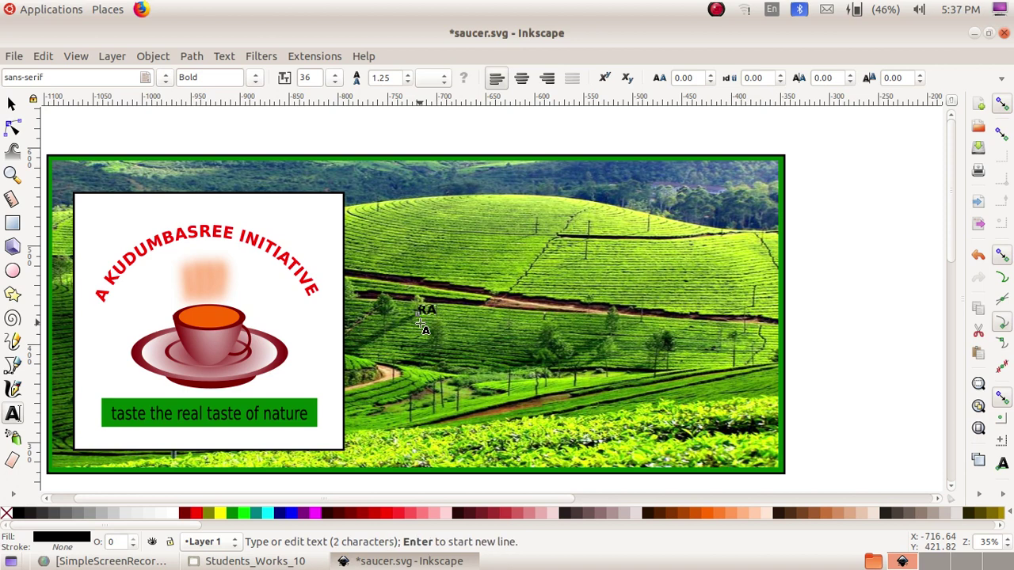
text(INBOW CO)
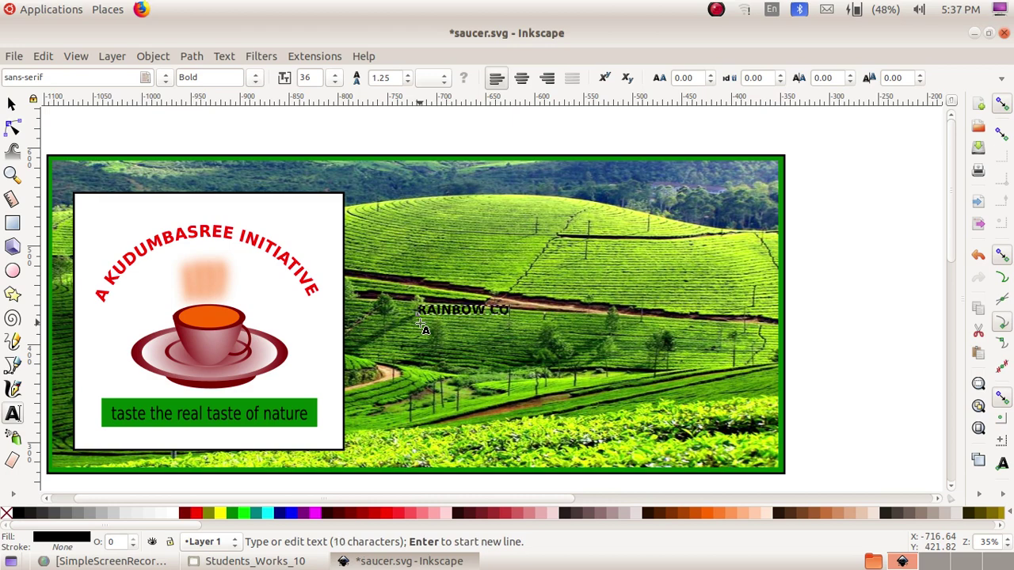
text(FFEE)
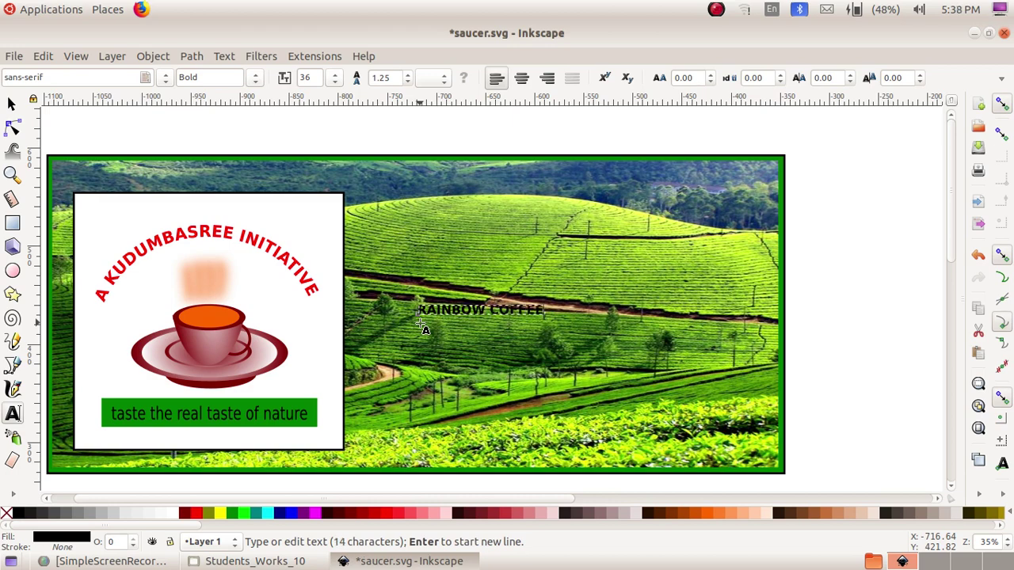
text( SHOP)
key(Escape)
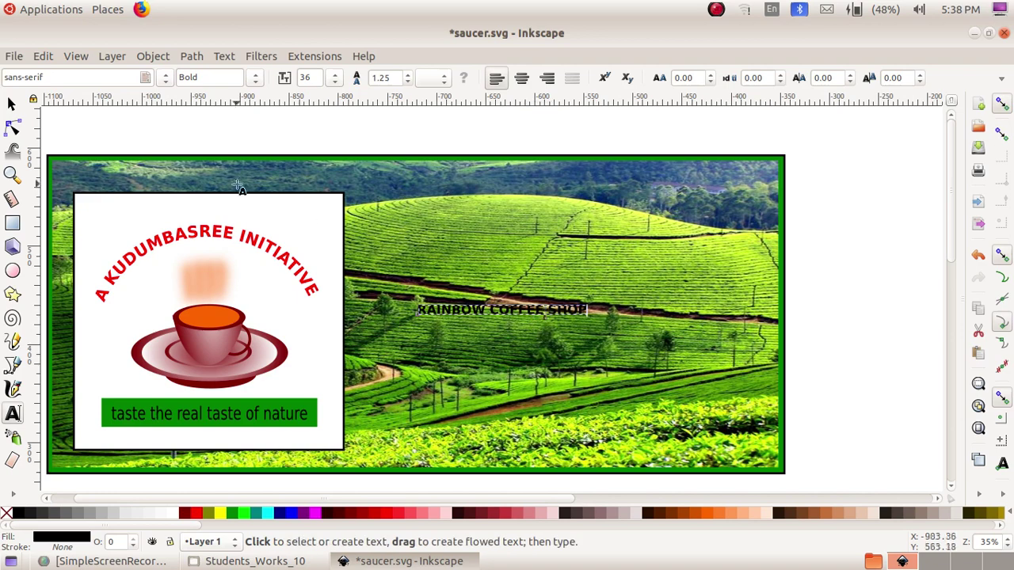
Step: Stretch the RAINBOW COFFEE SHOP text to about 379 mm wide and 38 mm high beside the logo
click(11, 104)
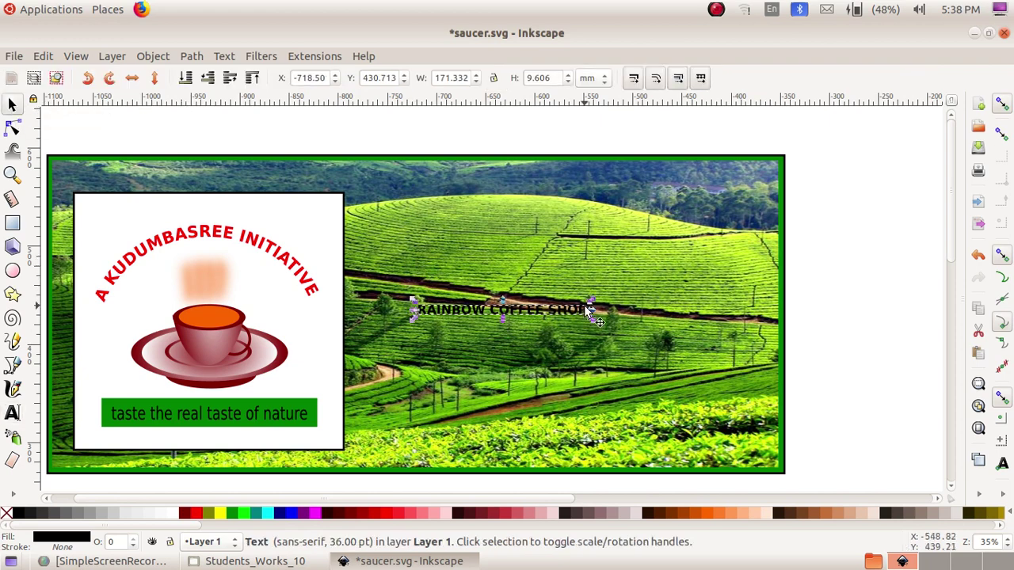
drag(594, 310, 734, 328)
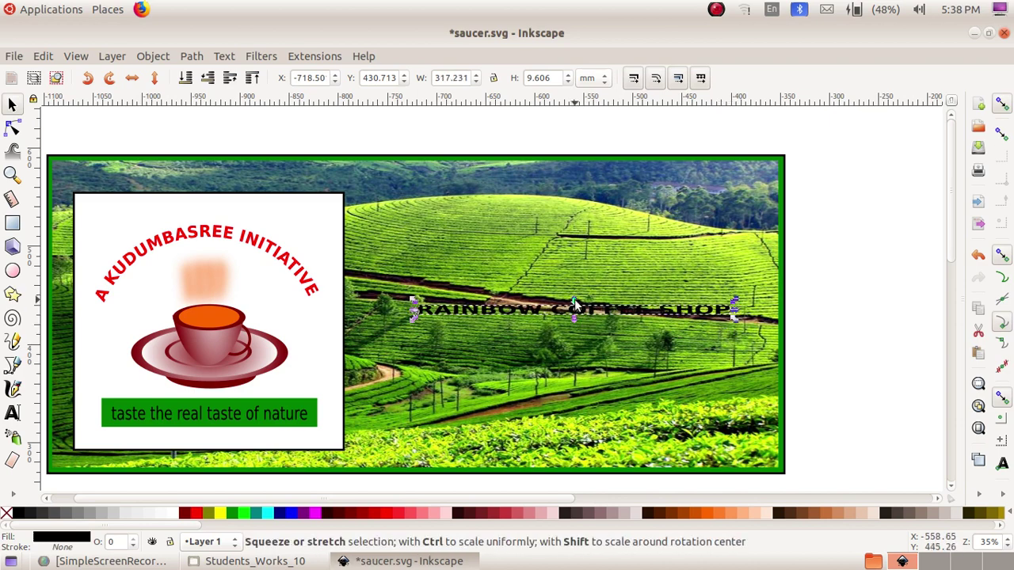
drag(575, 302, 580, 272)
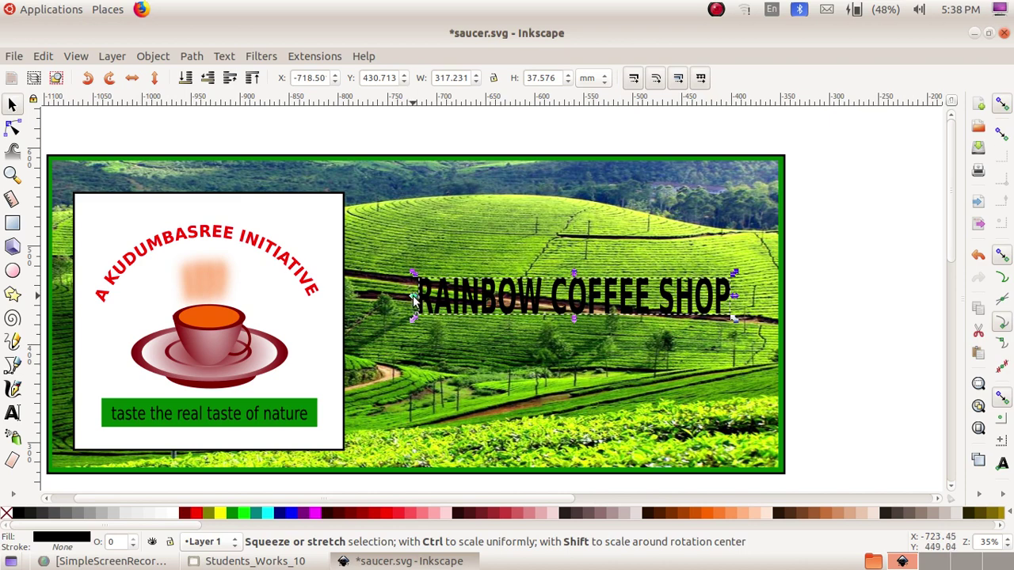
drag(413, 290, 363, 290)
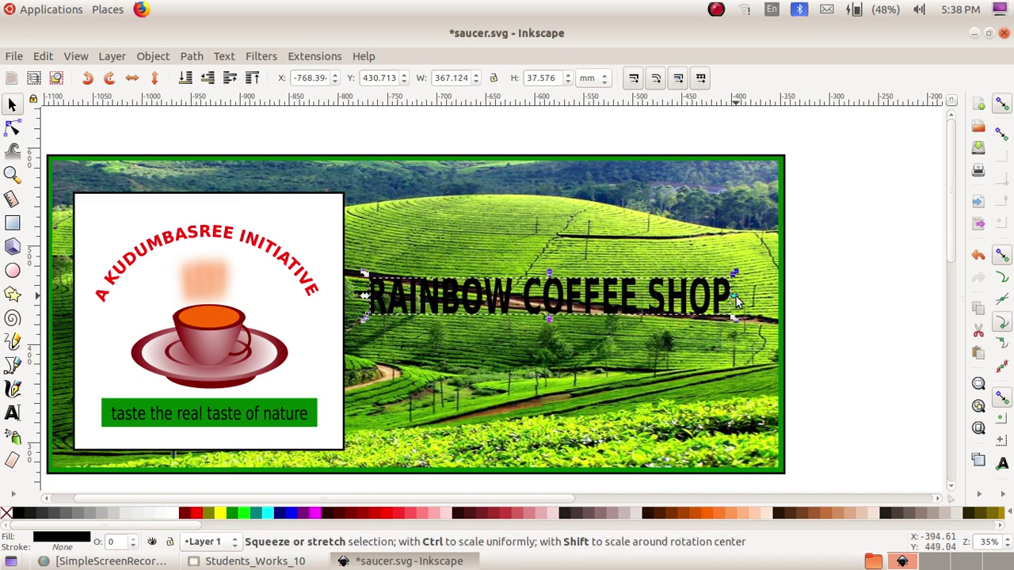
drag(733, 294, 748, 293)
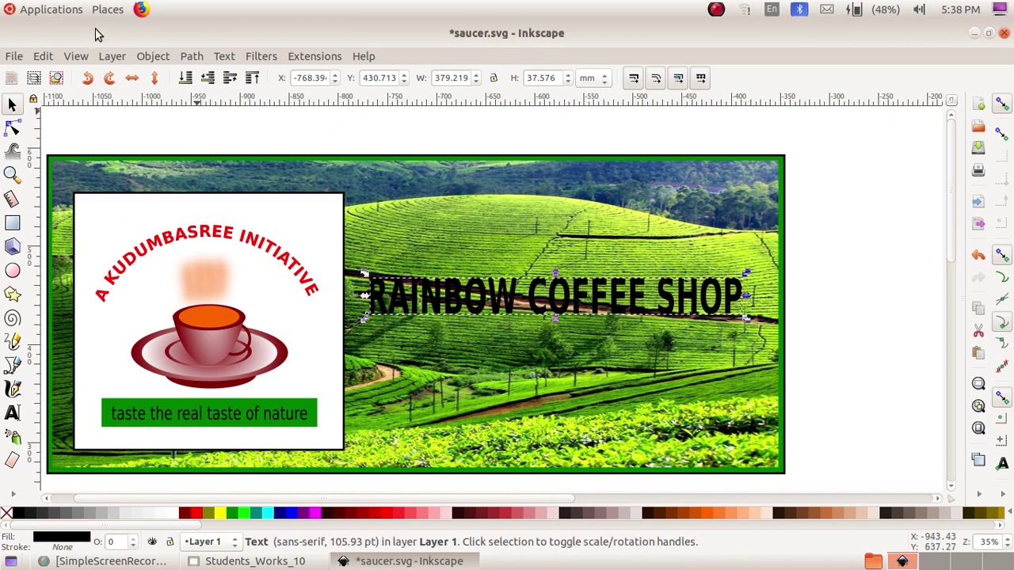
Step: Duplicate the RAINBOW COFFEE SHOP text and fill the copy with cyan
click(41, 57)
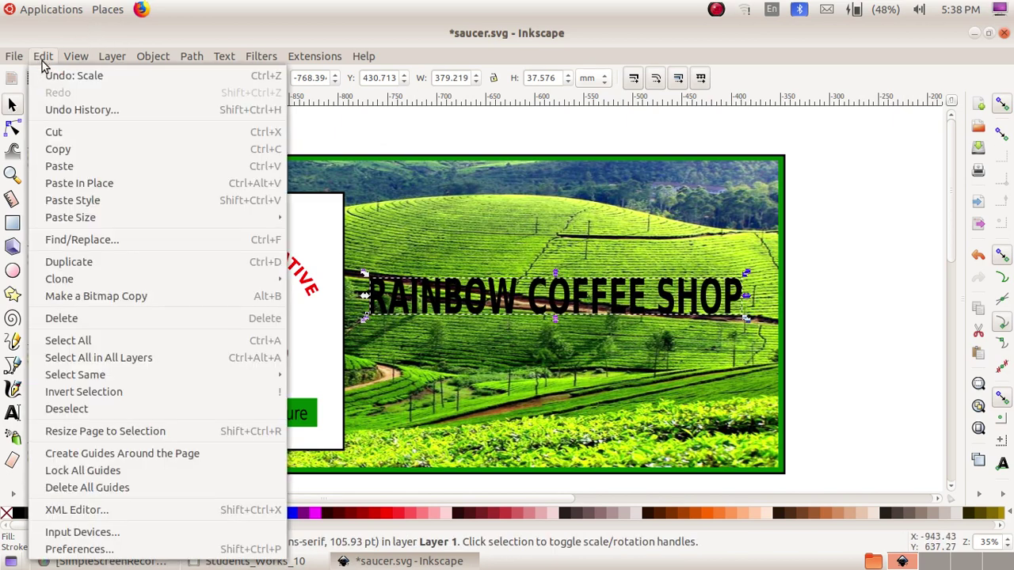
click(55, 265)
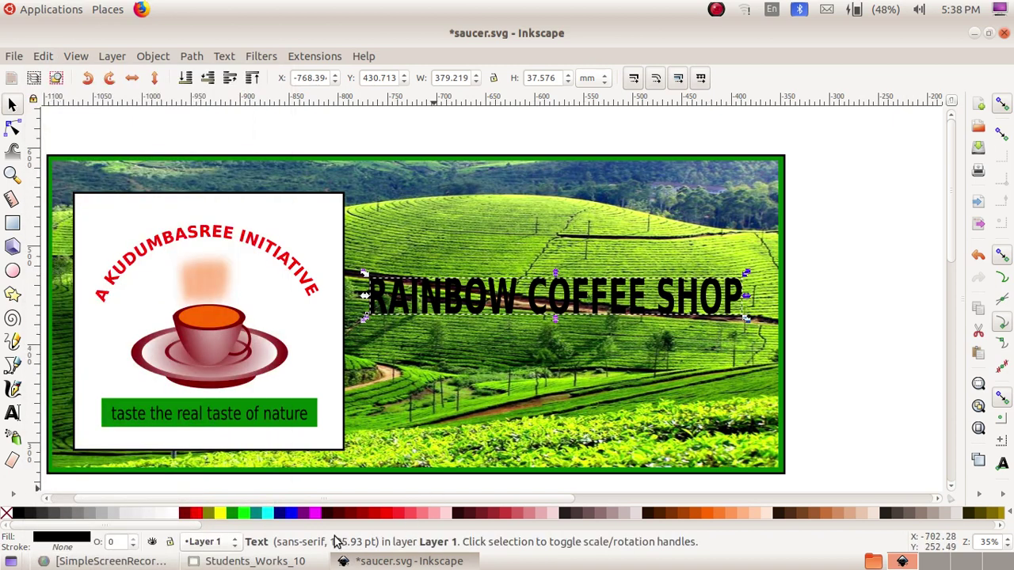
click(267, 515)
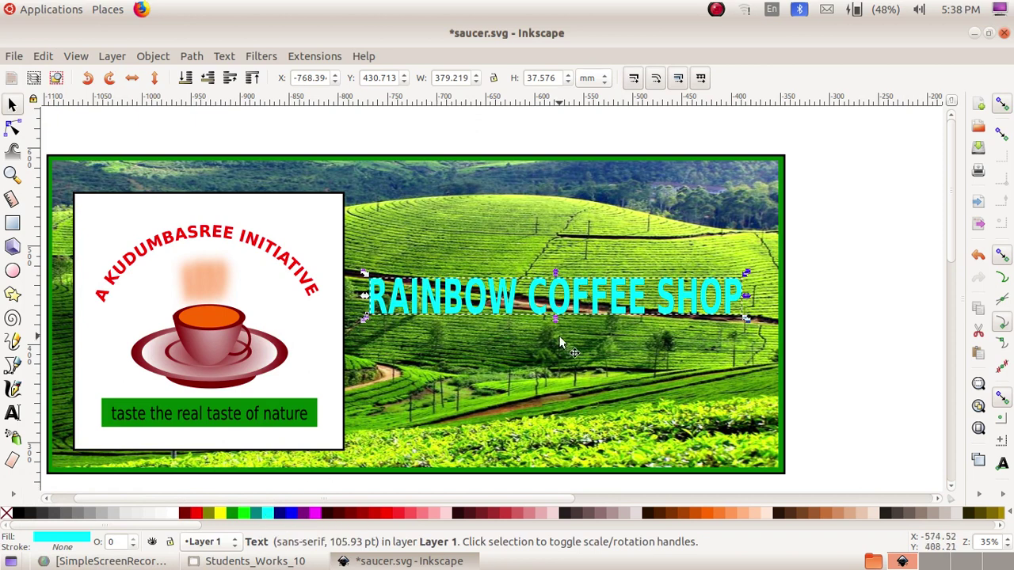
Step: Nudge the cyan text copy about 6 mm to the right so that the black text forms its shadow
key(Right)
key(Right)
key(Right)
key(Right)
key(Right)
key(Right)
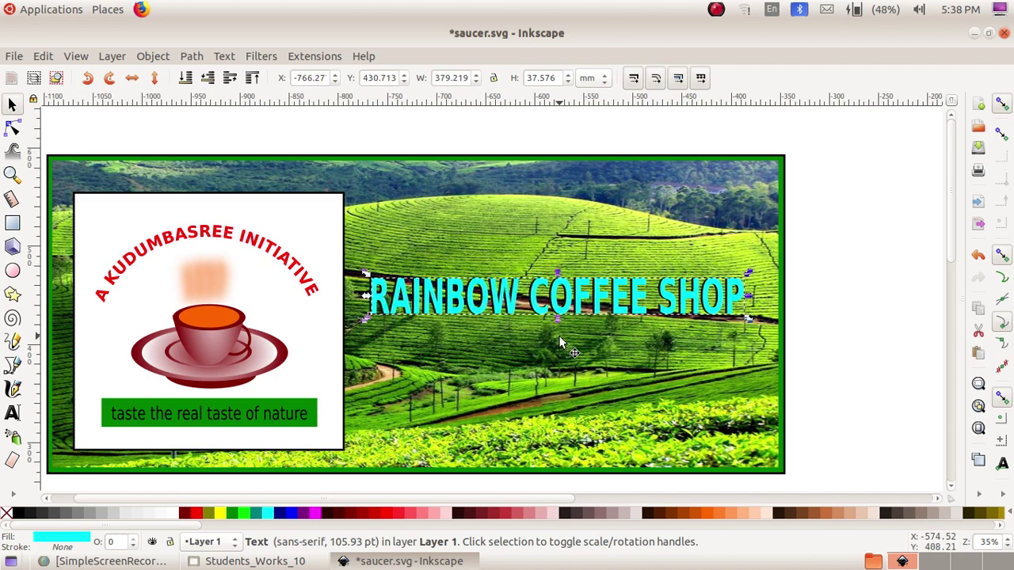
key(Right)
key(Right)
key(Right)
key(Right)
key(Right)
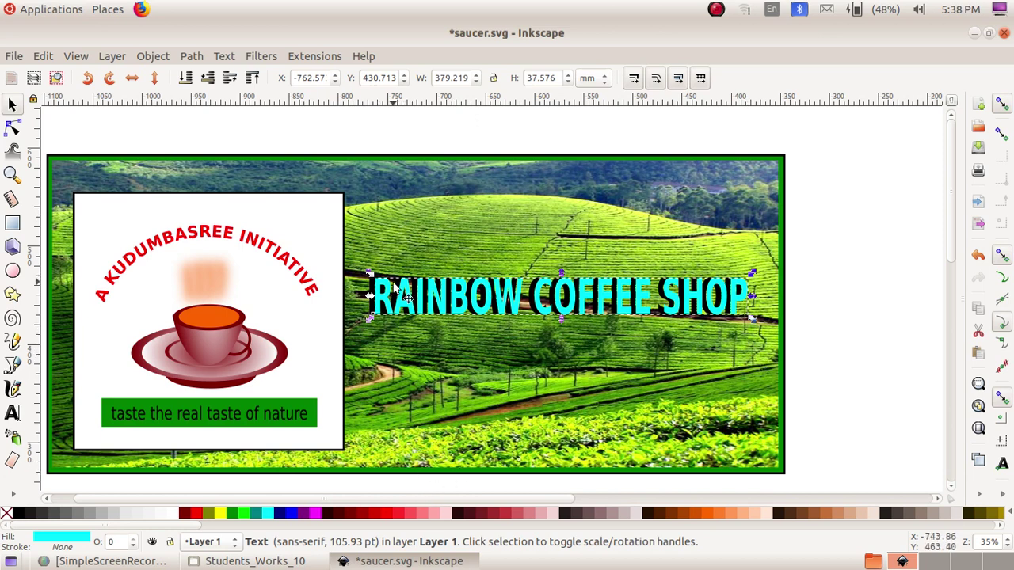
Step: Try to group the black shadow text with the banner group
click(523, 394)
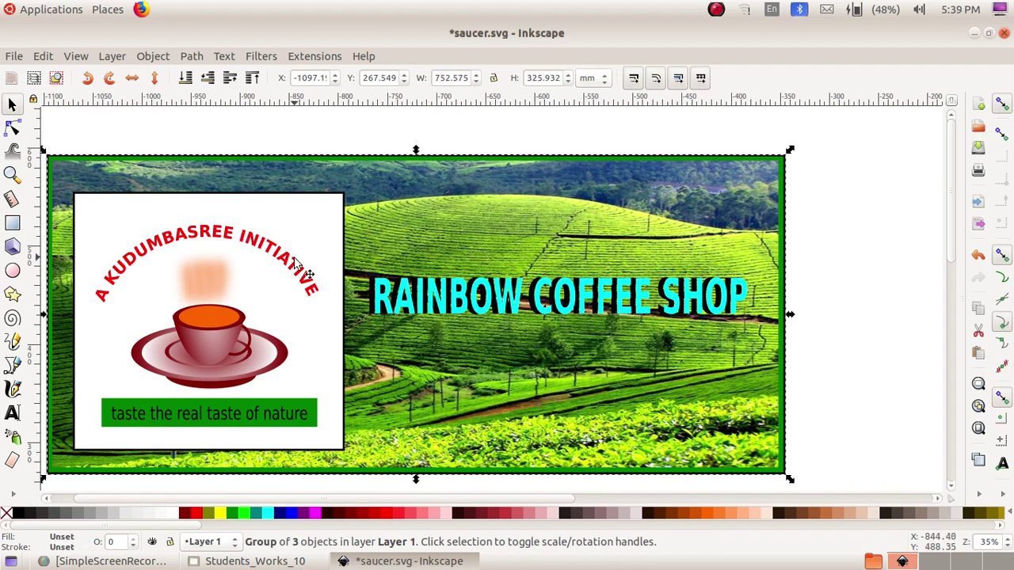
shift+click(387, 298)
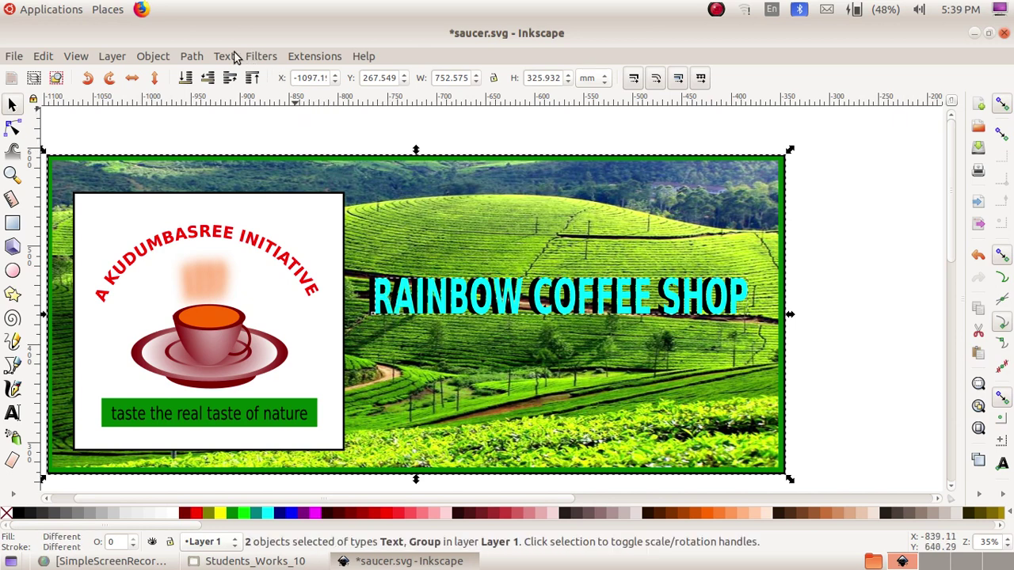
click(159, 56)
click(168, 173)
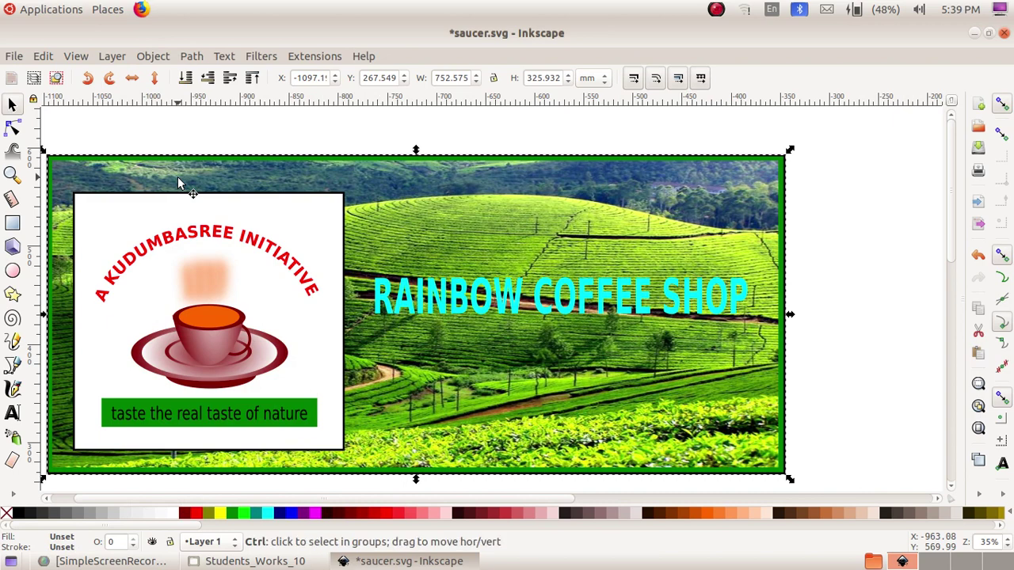
key(Escape)
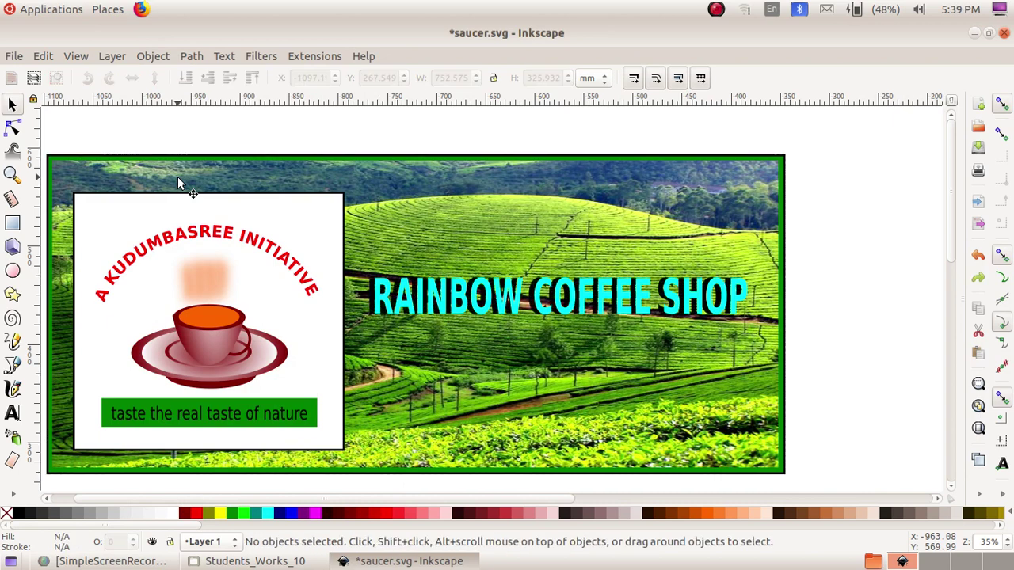
Step: Draw a cyan rectangle with a black outline, about 119 by 21 mm, in the empty area to the right of the banner
click(419, 376)
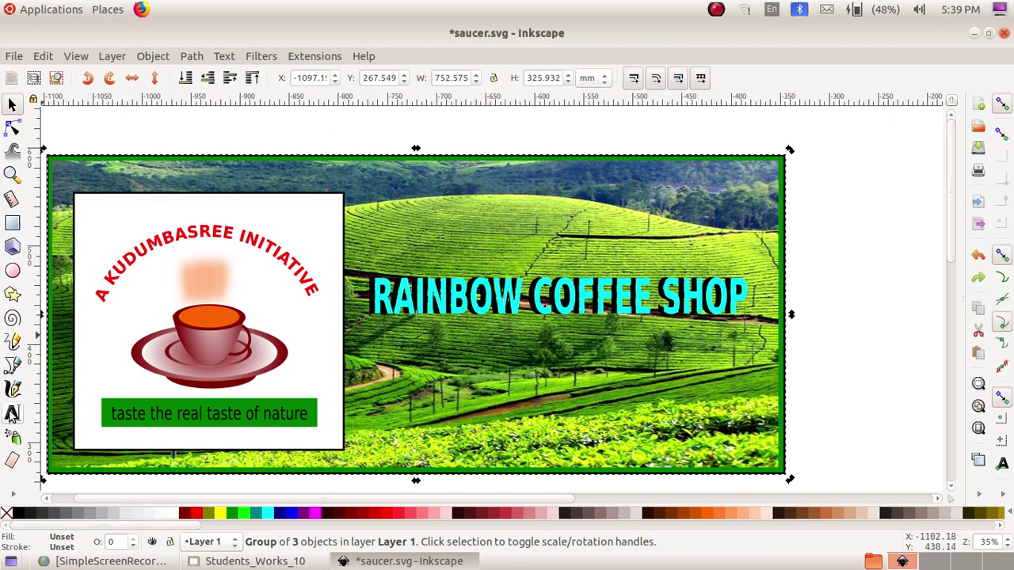
click(11, 225)
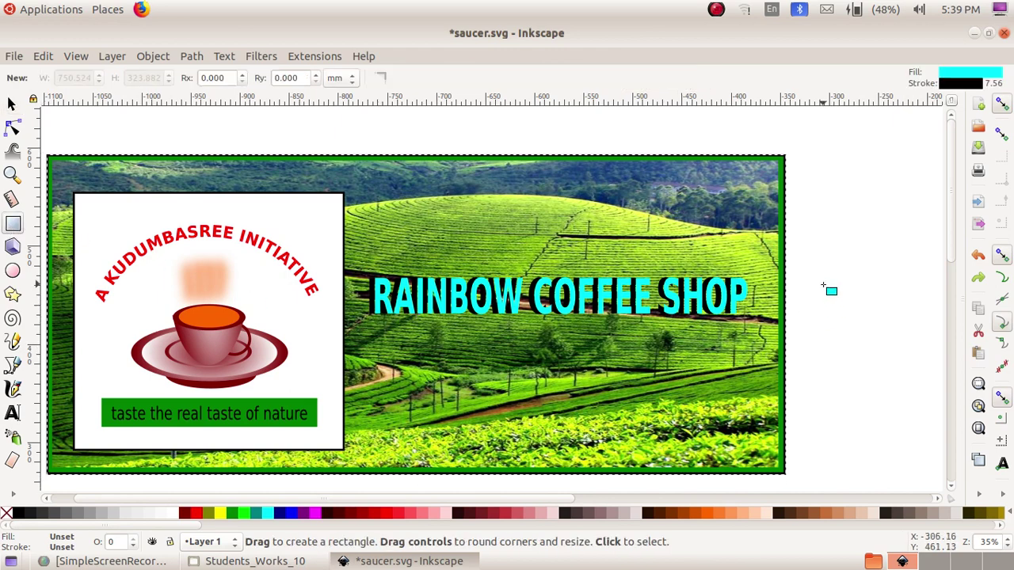
drag(824, 283, 941, 305)
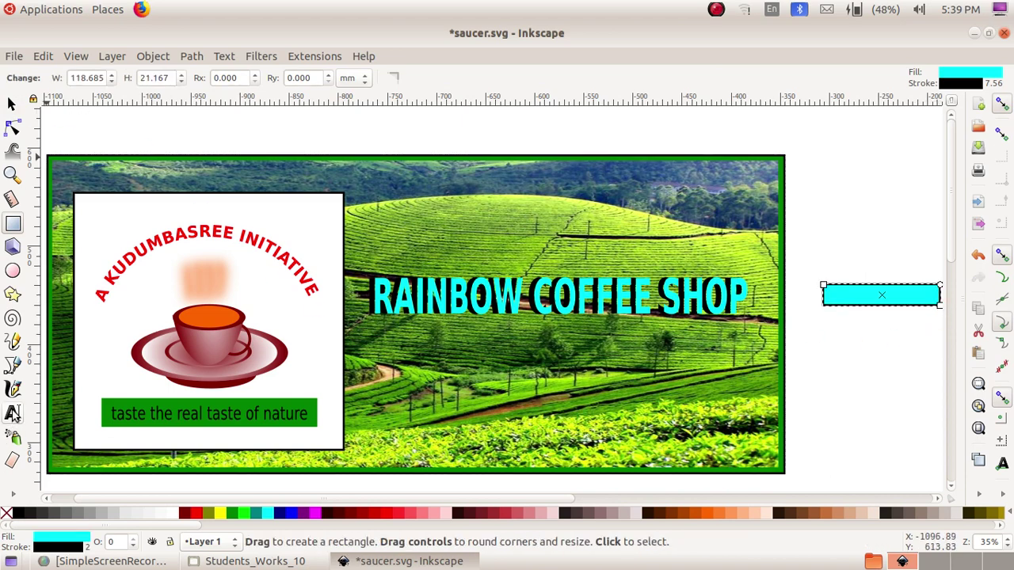
Step: Start a text object on the cyan rectangle and switch the keyboard layout to Malayalam (enhanced Inscript, with rupee)
click(12, 414)
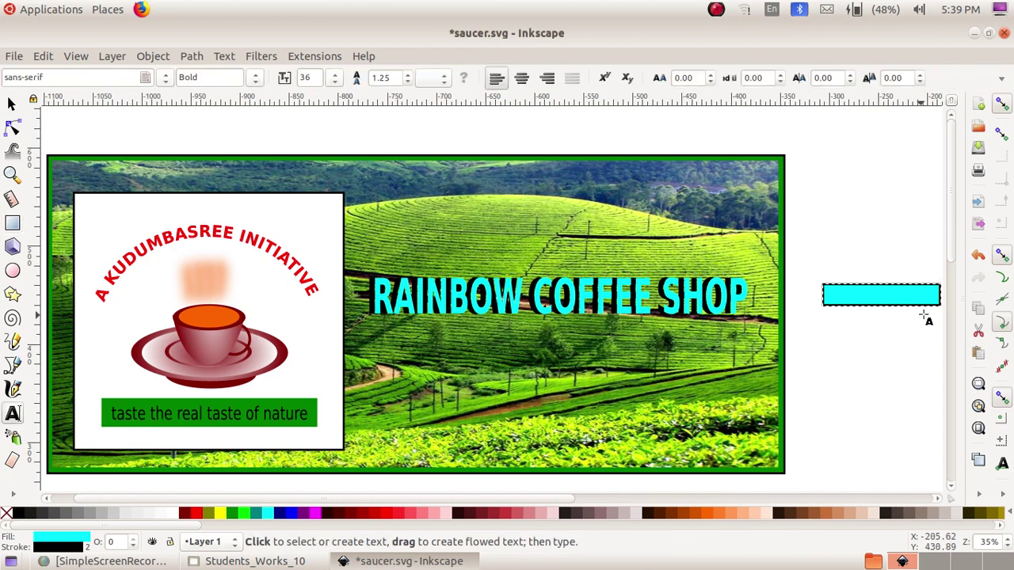
click(827, 298)
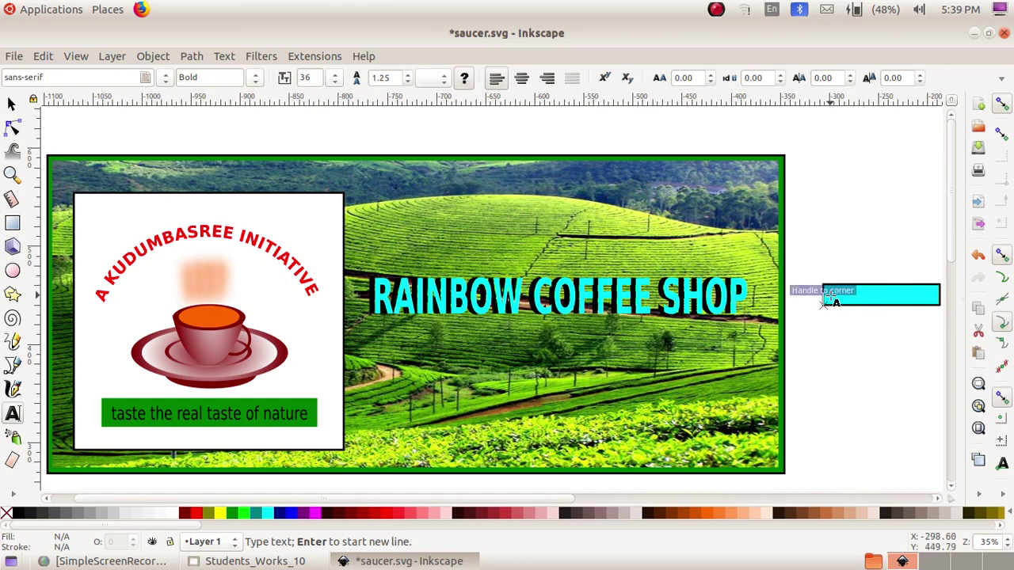
click(919, 230)
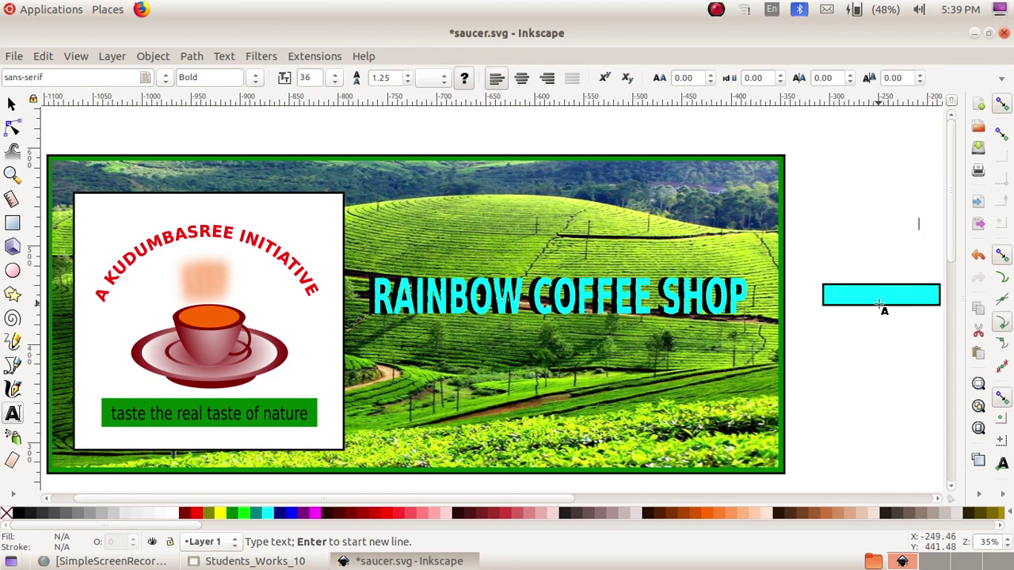
click(857, 294)
text(o)
key(BackSpace)
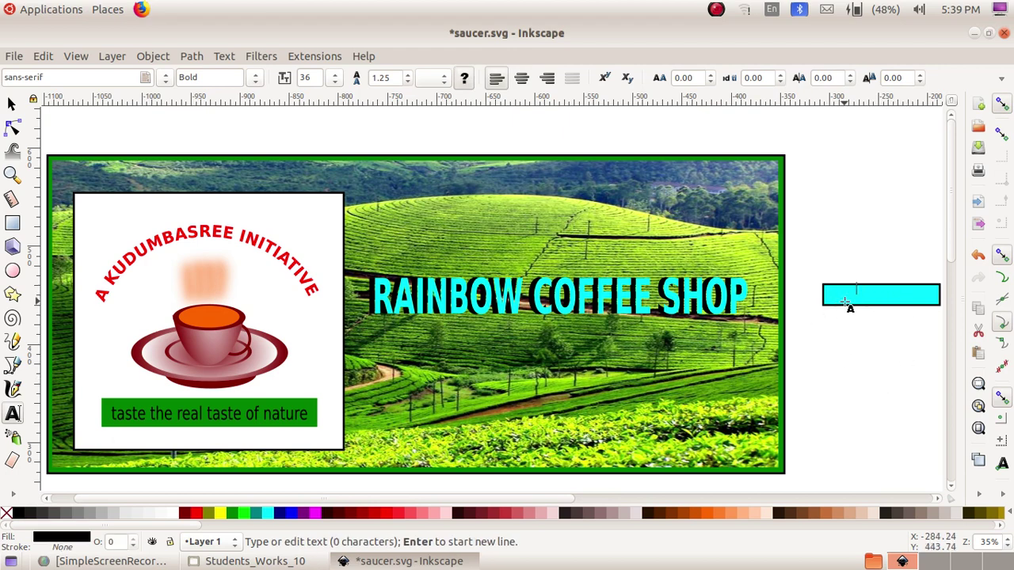
click(773, 9)
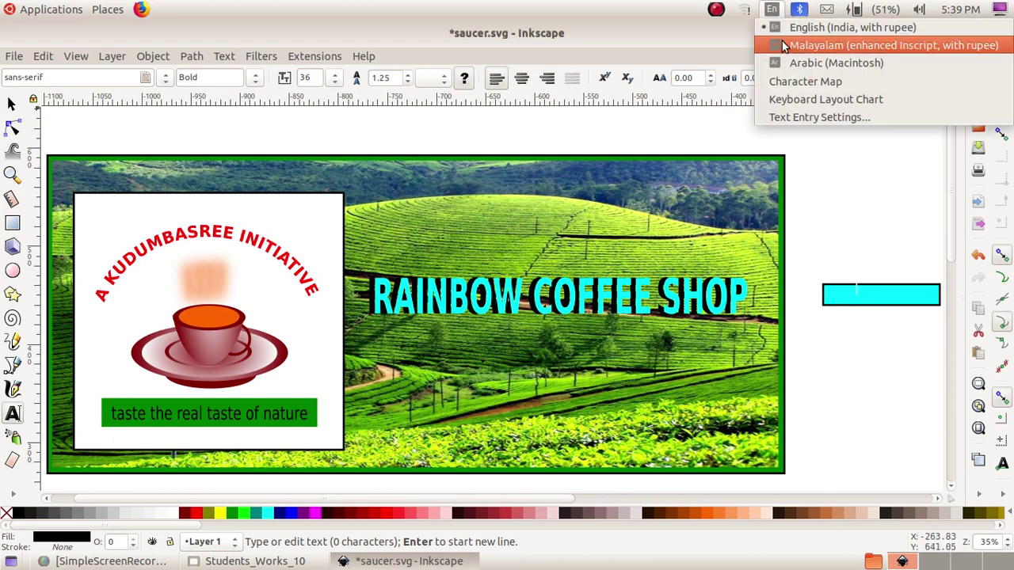
click(816, 45)
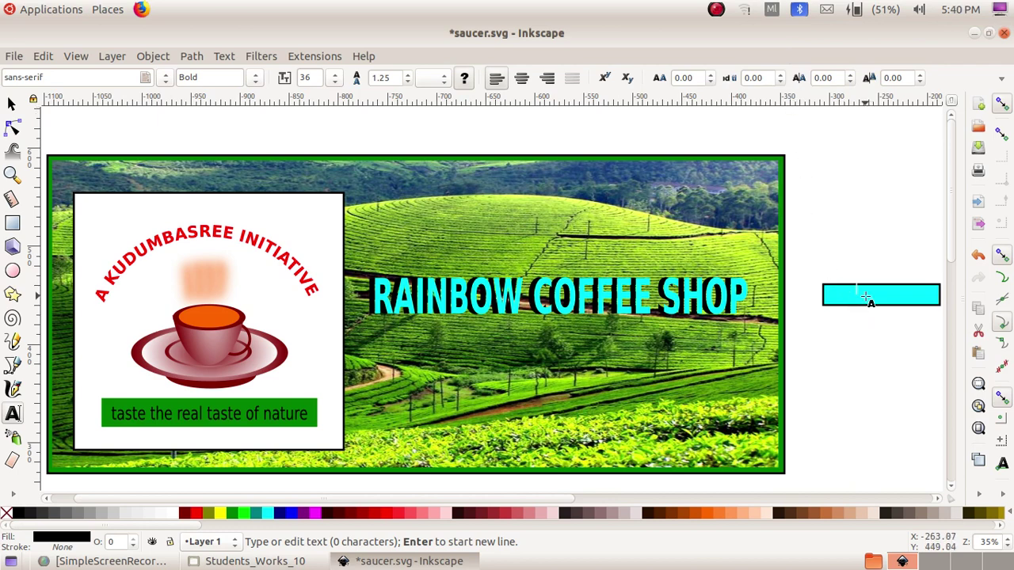
Step: Enter the Malayalam text "ഒരുകുടുംബശ്രീ സംരംഭം" on the cyan rectangle
text(ക)
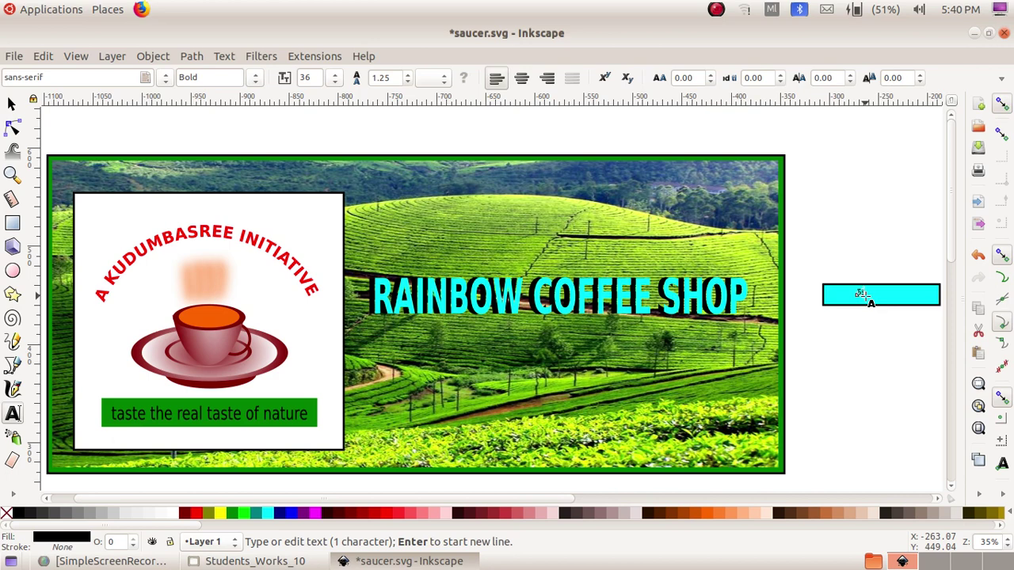
text(ോ)
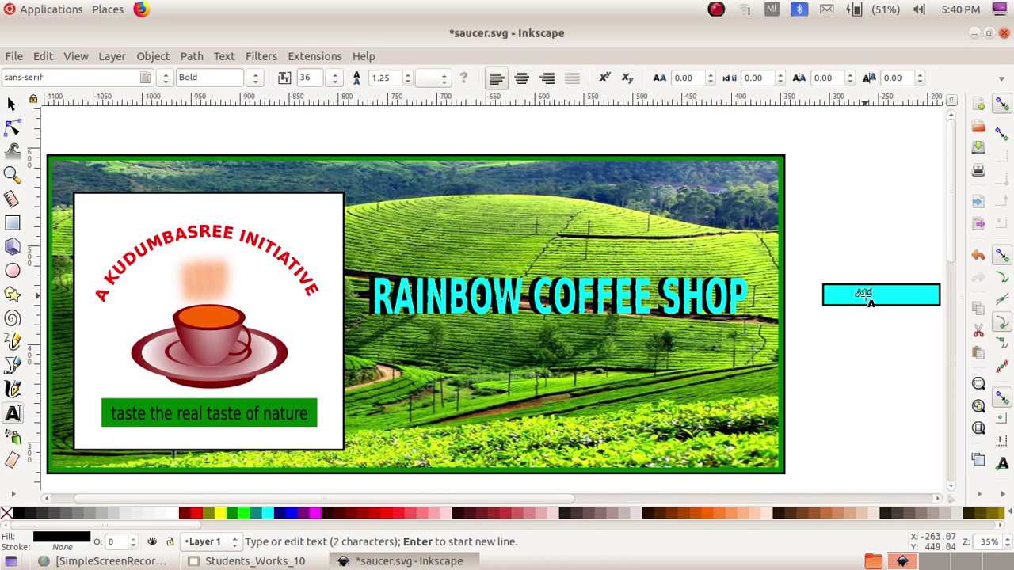
text(ഫിഷോപ്ര)
key(BackSpace)
text(ബശ്)
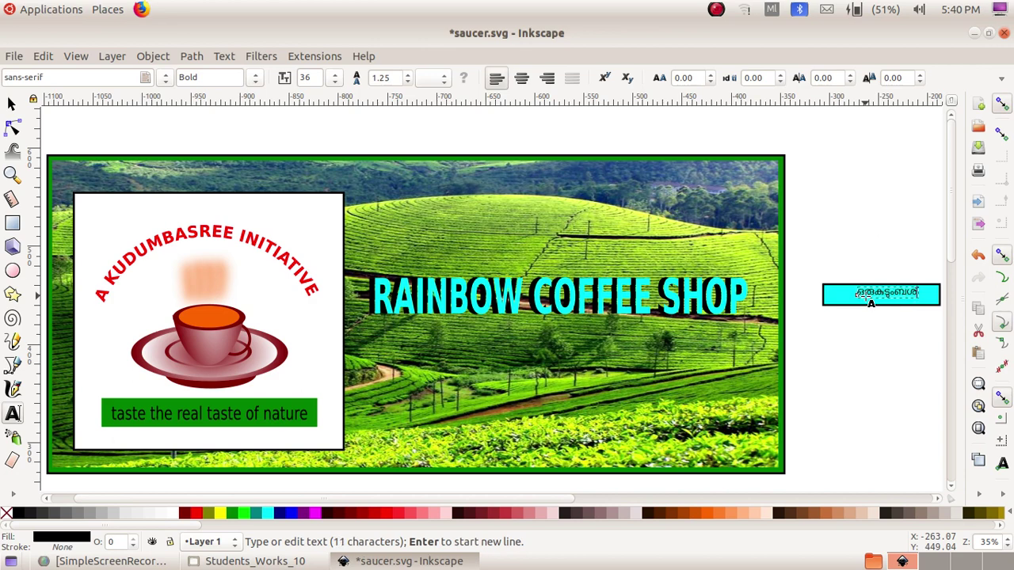
text(രീ സ)
key(BackSpace)
text(സ)
text(്)
text(റ)
text(ീ)
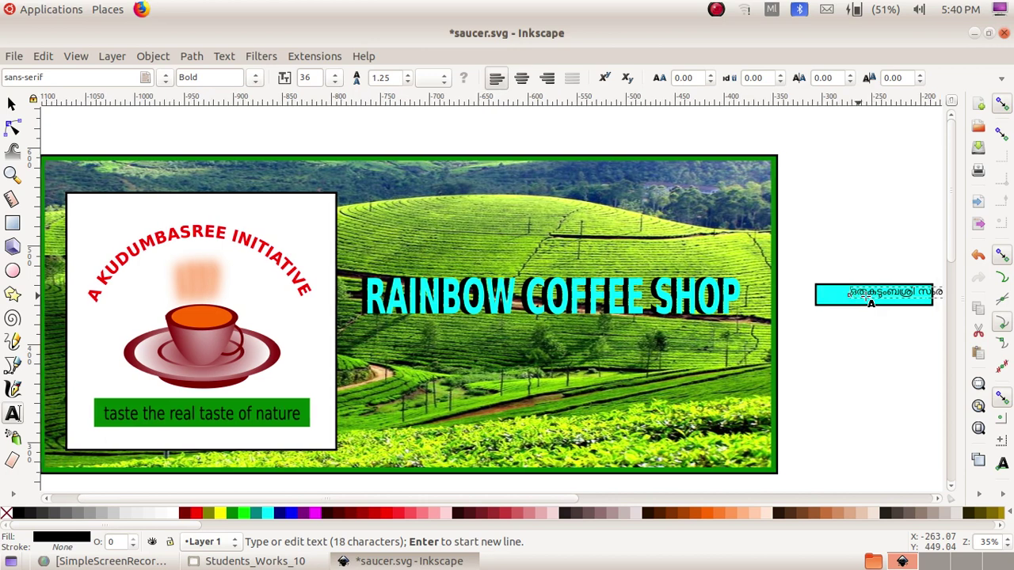
text(റ)
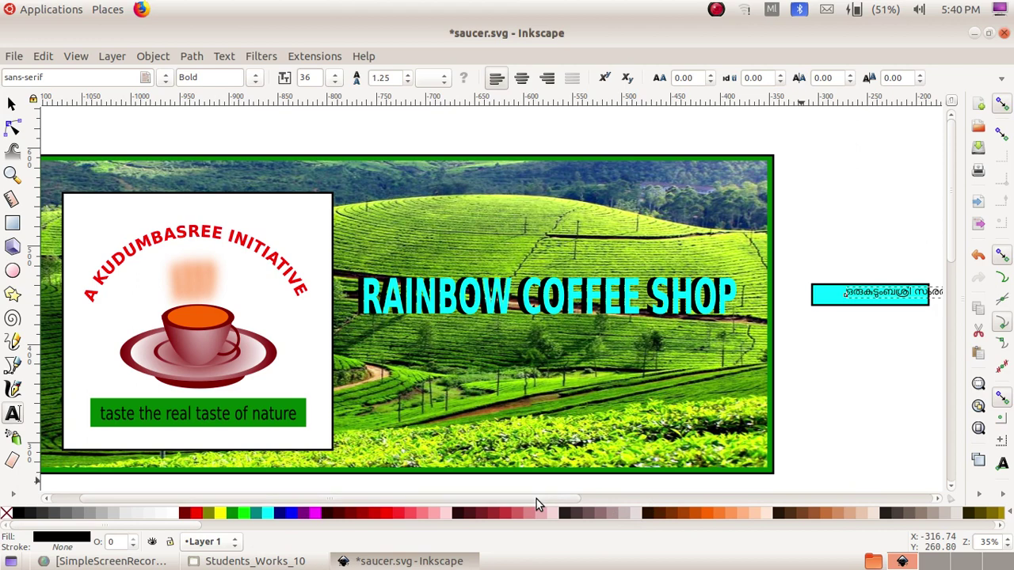
drag(536, 499, 545, 494)
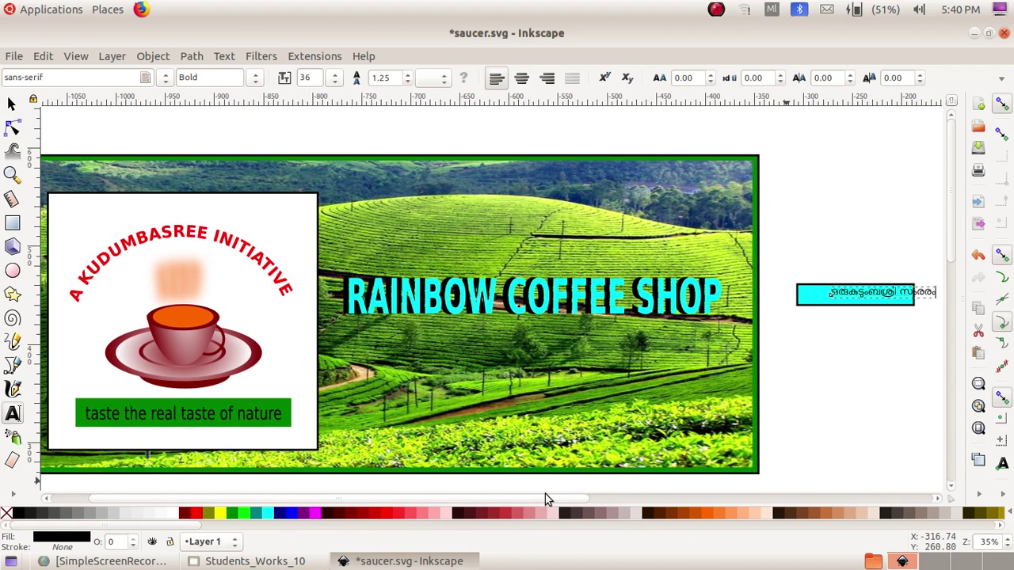
key(BackSpace)
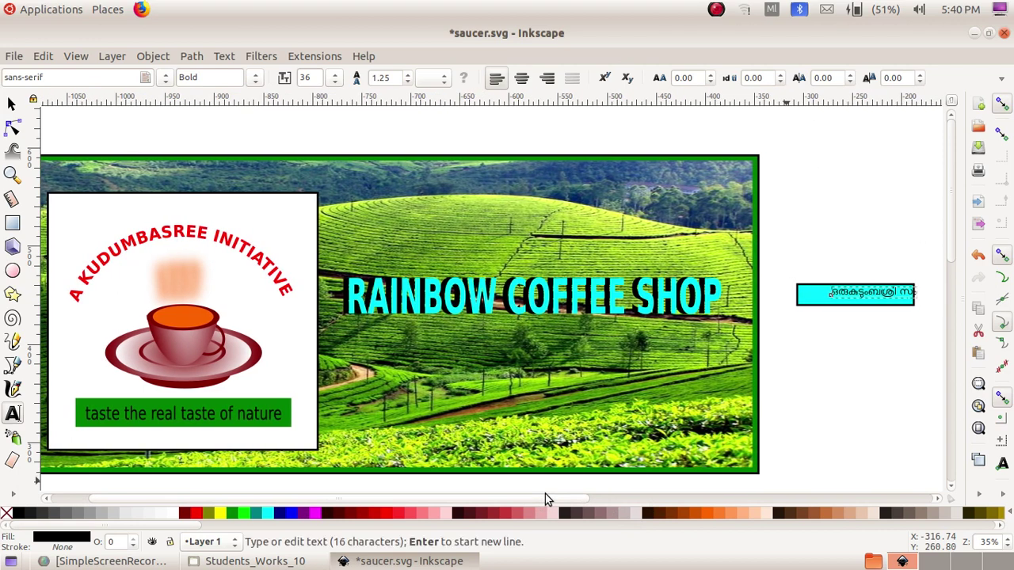
text(രംഭ)
key(BackSpace)
text(ഭം)
Step: Move the Malayalam text so that it sits centred inside the cyan rectangle
click(10, 107)
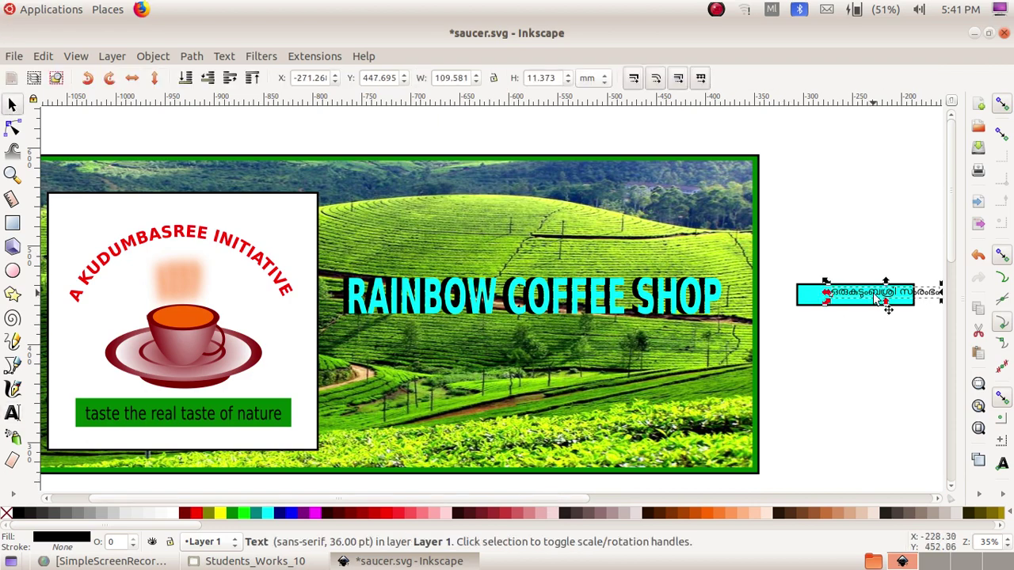
drag(873, 293, 852, 301)
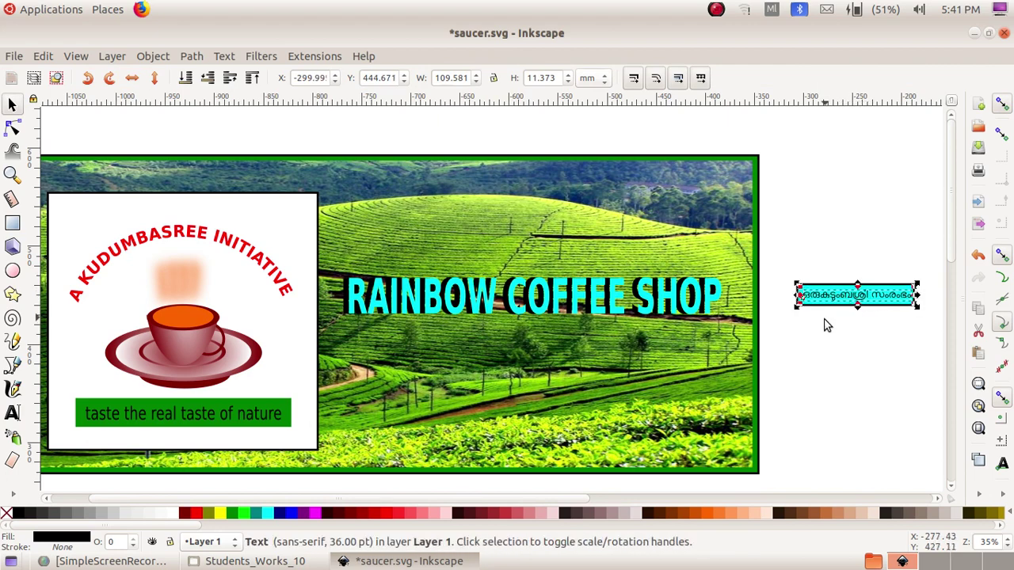
click(822, 335)
Step: Group the Malayalam text with its cyan rectangle and place the group near the lower-right corner of the plantation image
drag(780, 259, 944, 344)
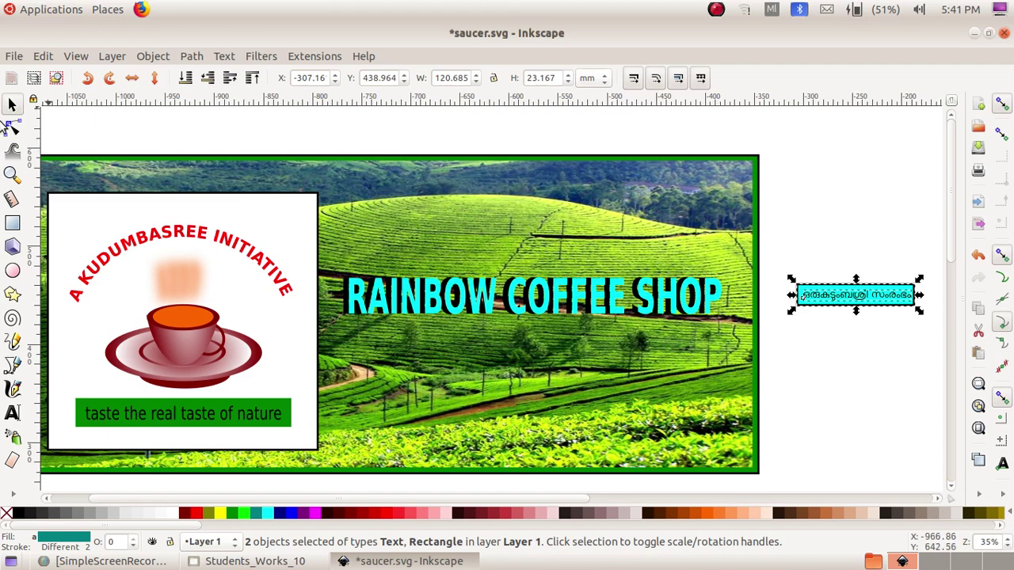
click(153, 56)
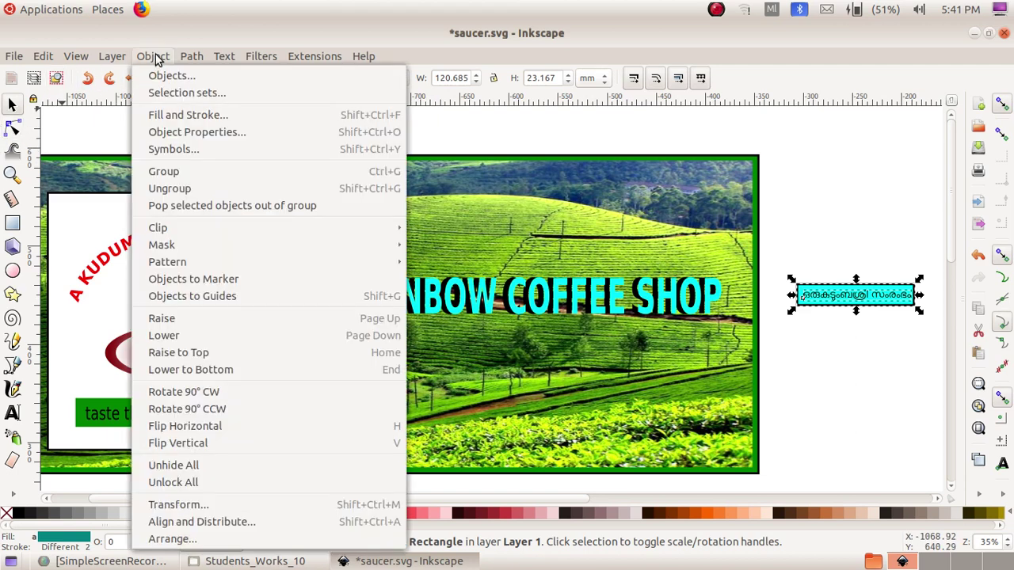
click(160, 176)
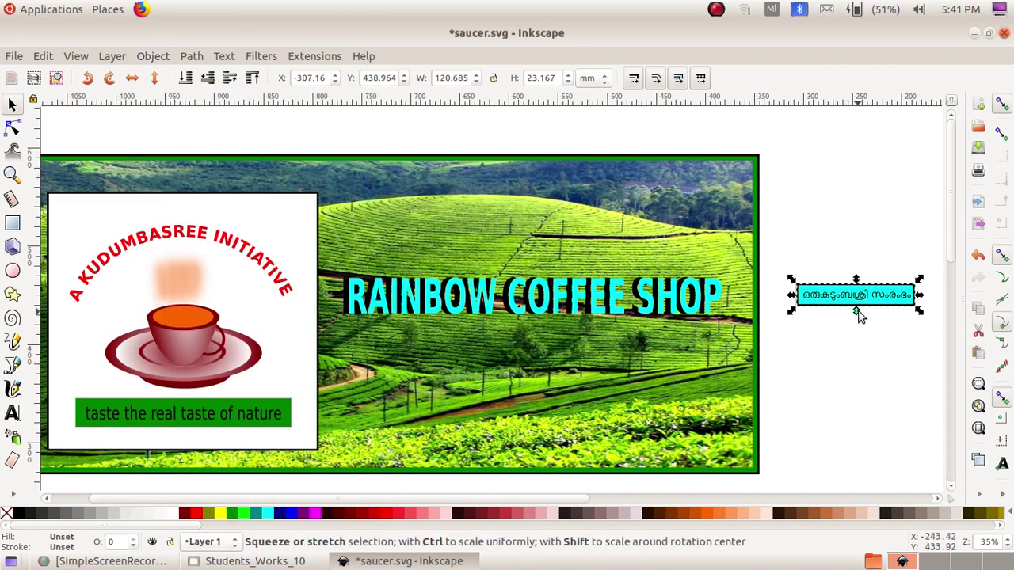
drag(859, 297, 658, 444)
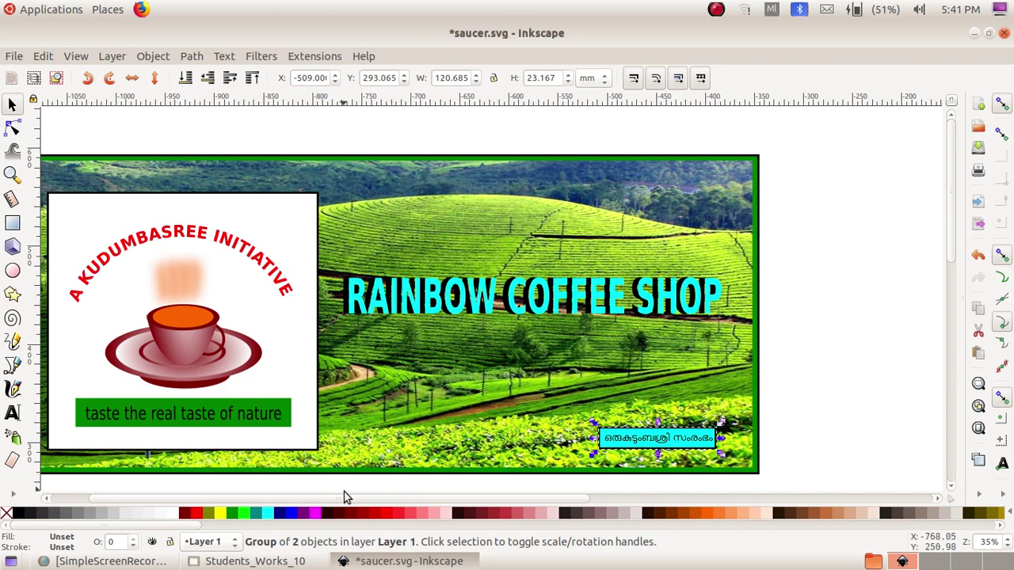
drag(351, 503, 324, 494)
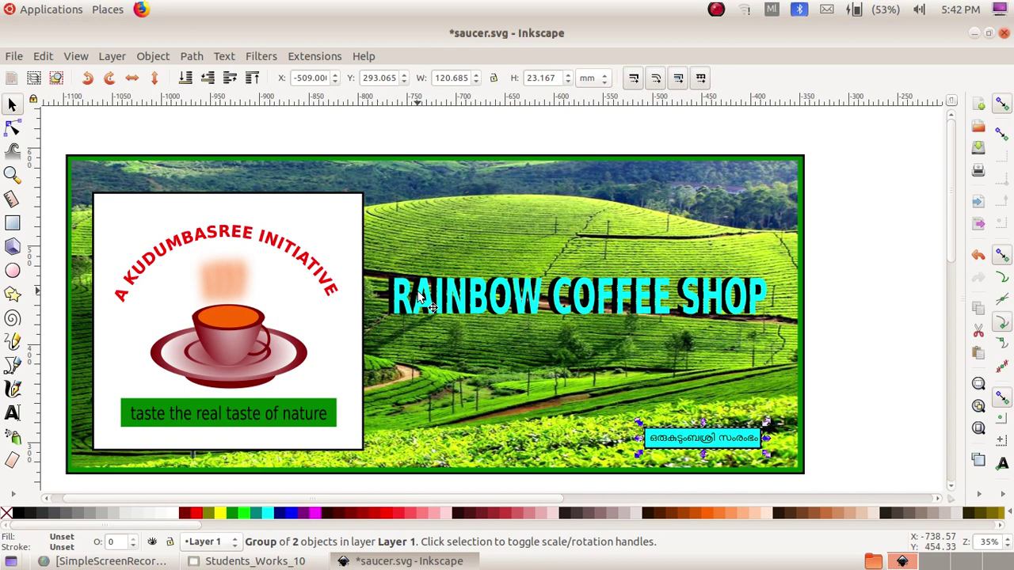
Step: Open the PNG export for the selected label group and choose the Students_Works_10 folder as the destination
click(15, 56)
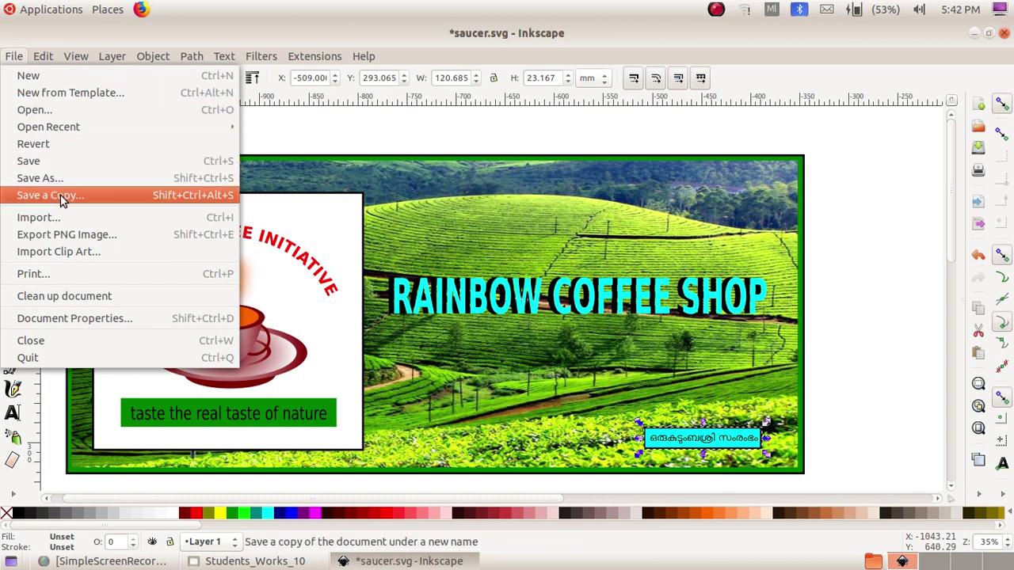
click(75, 235)
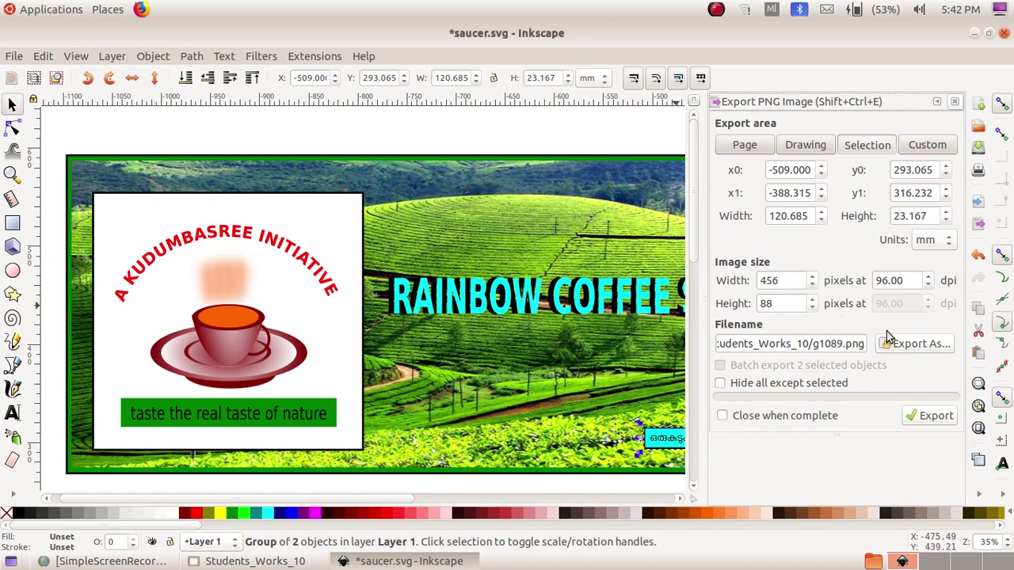
click(905, 344)
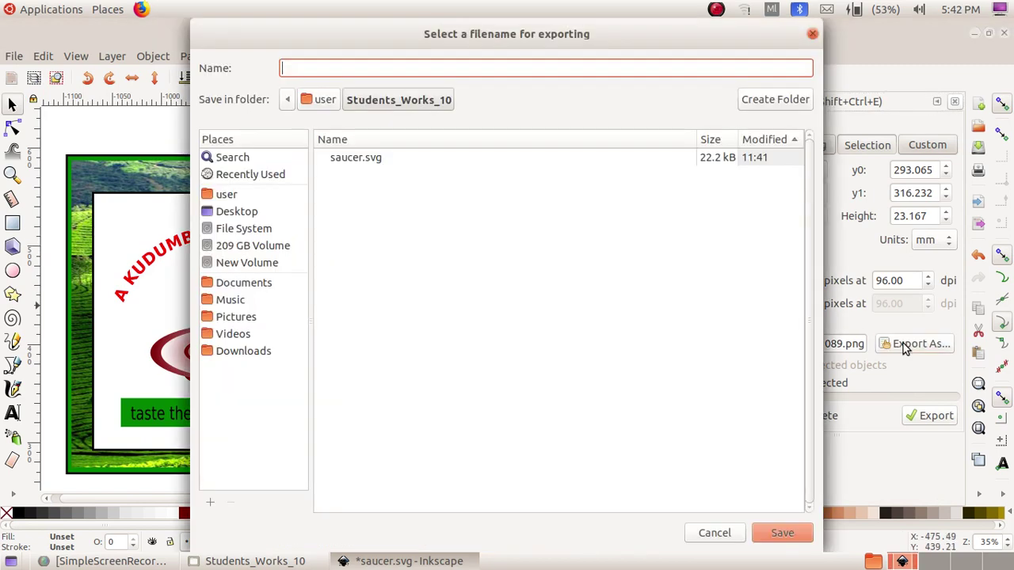
click(227, 195)
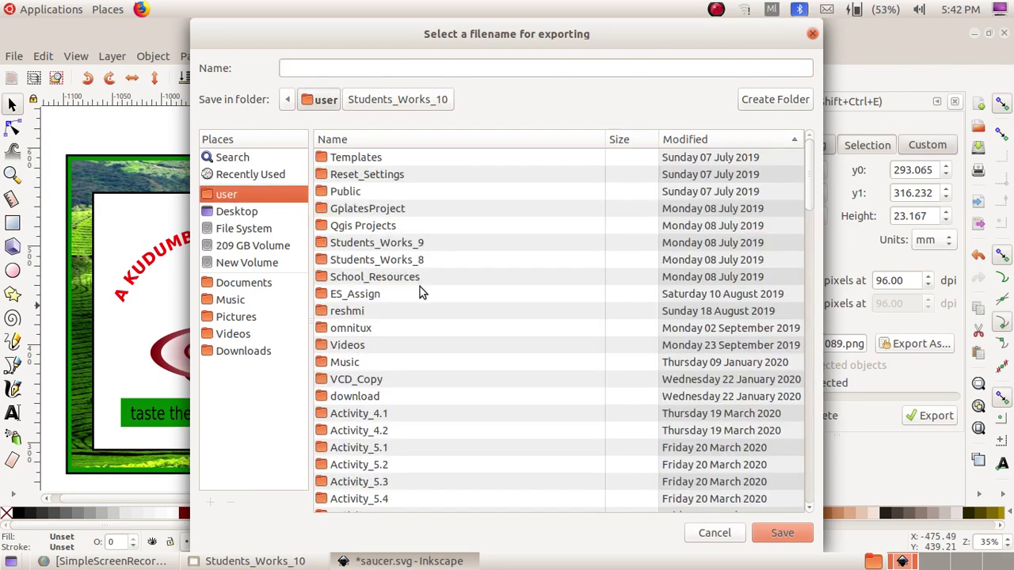
scroll(420, 292, down, 5)
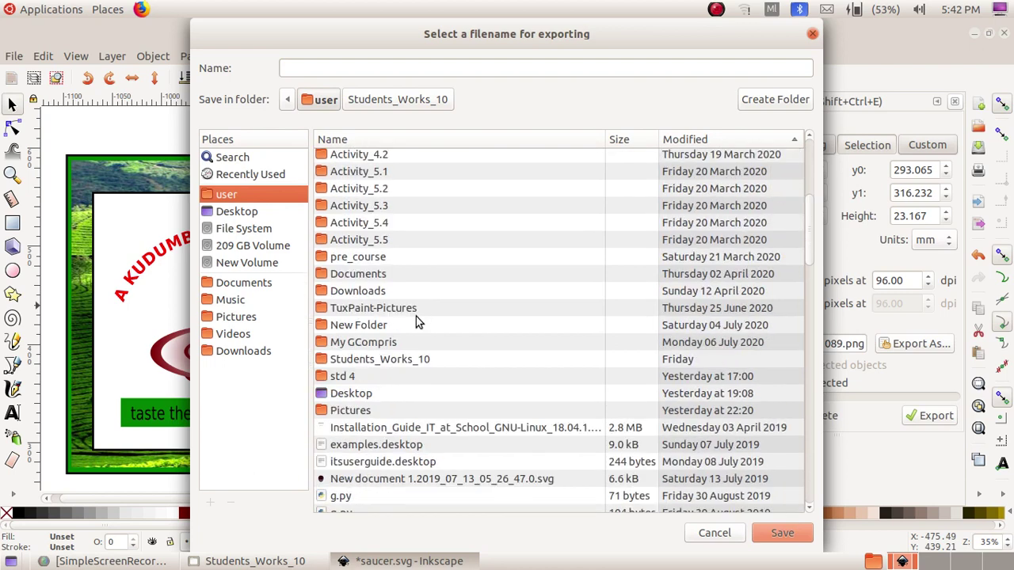
double_click(394, 359)
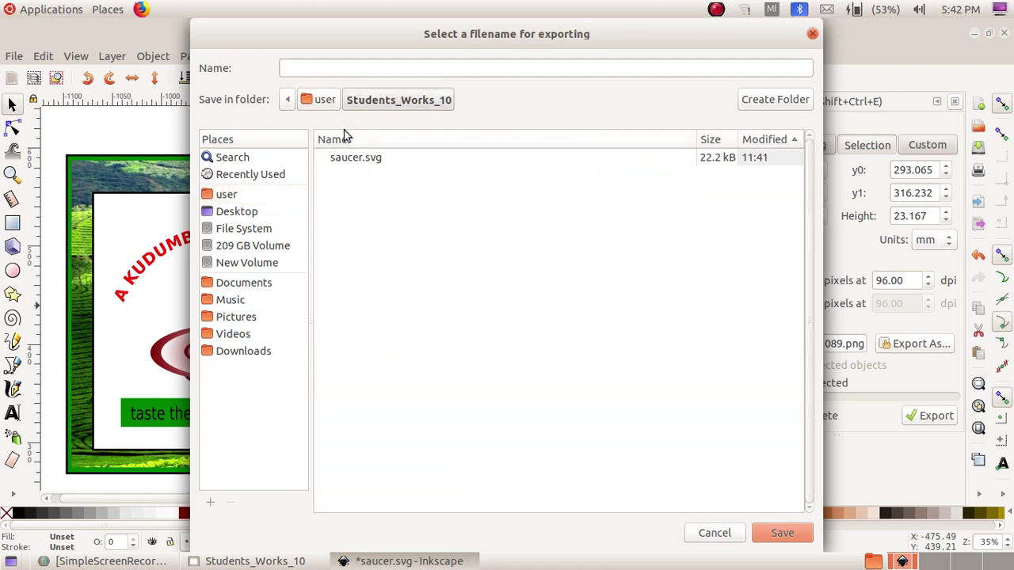
Step: Switch the keyboard layout to English (India, with rupee) and set the export file name to BANNER
click(305, 68)
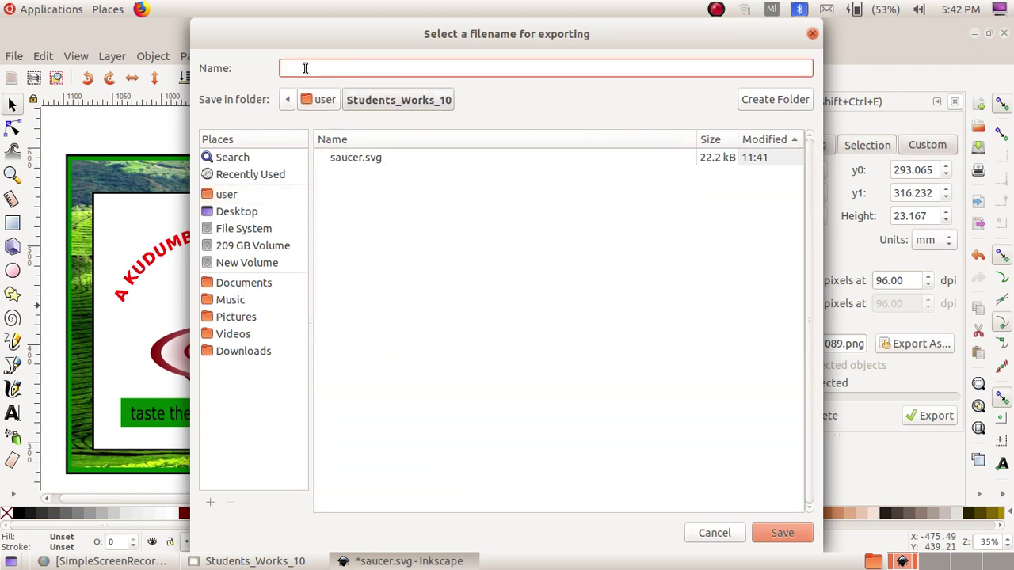
text(aേ)
key(BackSpace)
key(BackSpace)
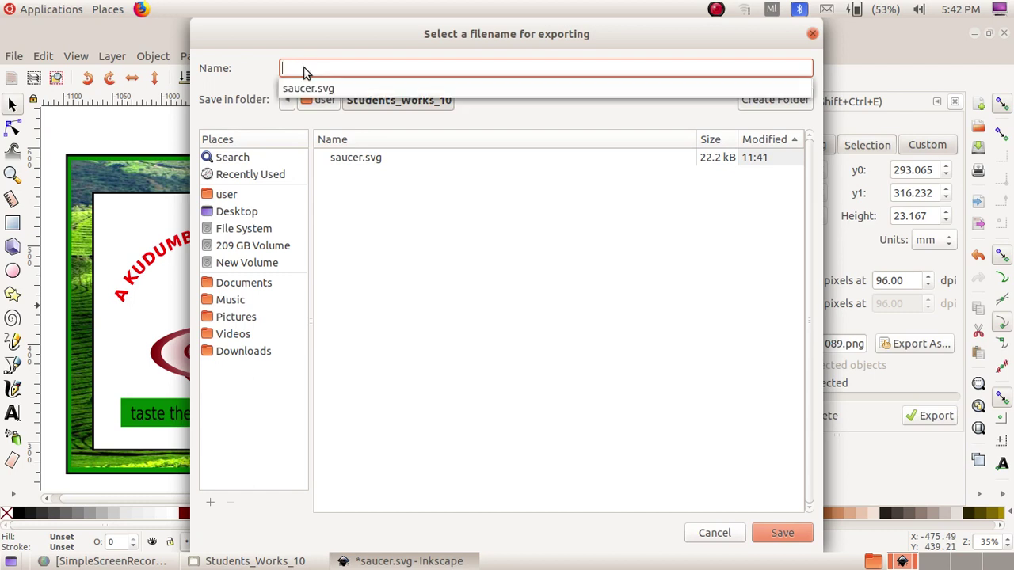
click(775, 11)
click(774, 11)
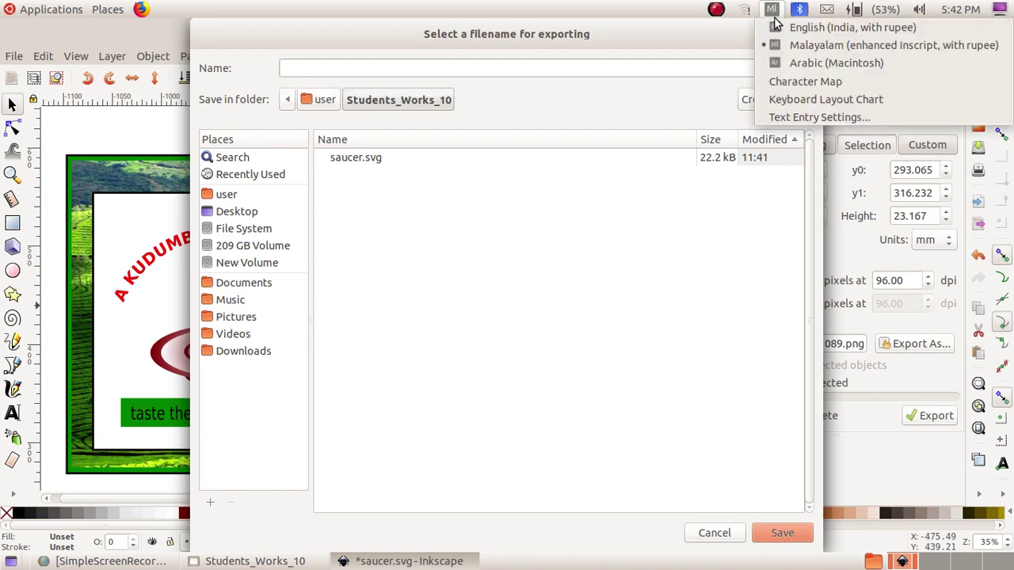
click(780, 28)
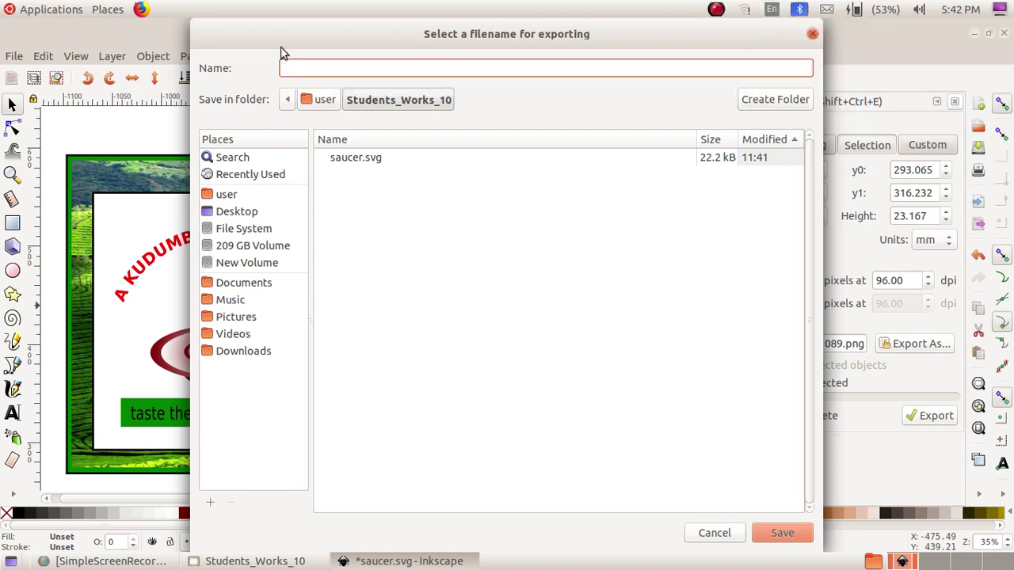
text(BANNER)
click(772, 535)
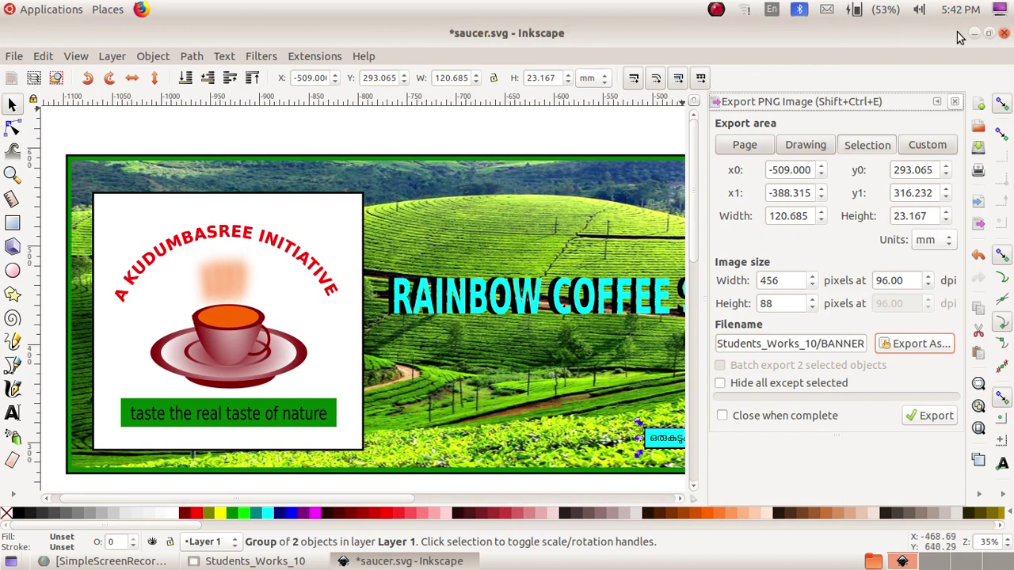
click(717, 10)
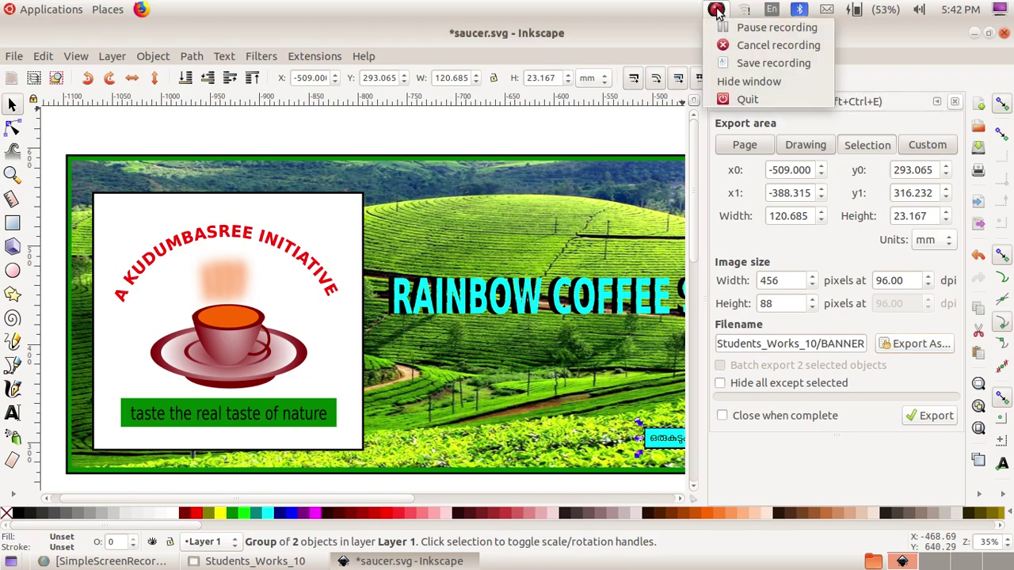